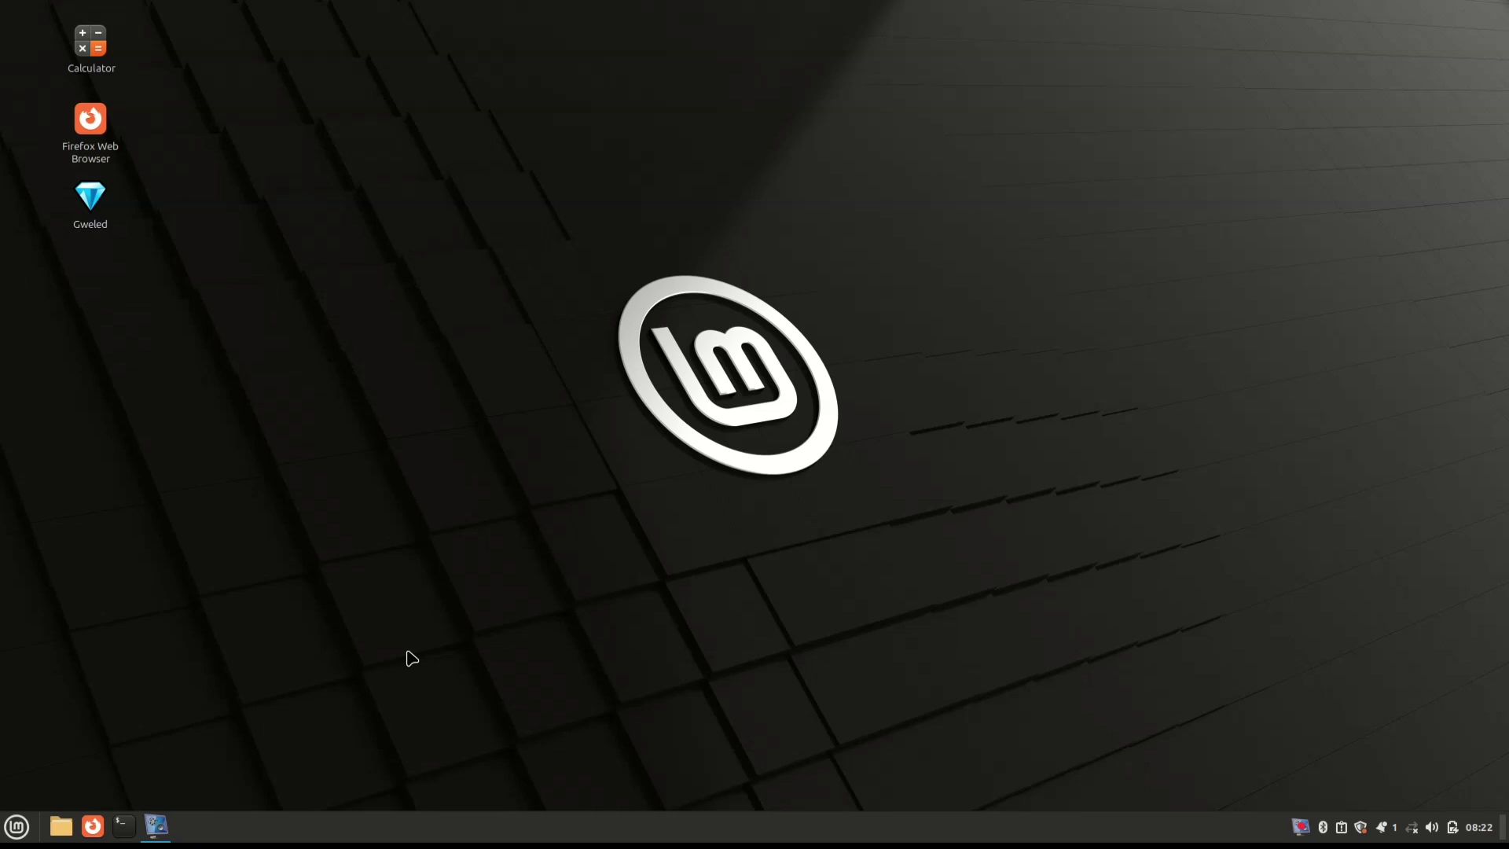
Step: Refresh the package lists with 'sudo apt update', authorising with the password
click(120, 826)
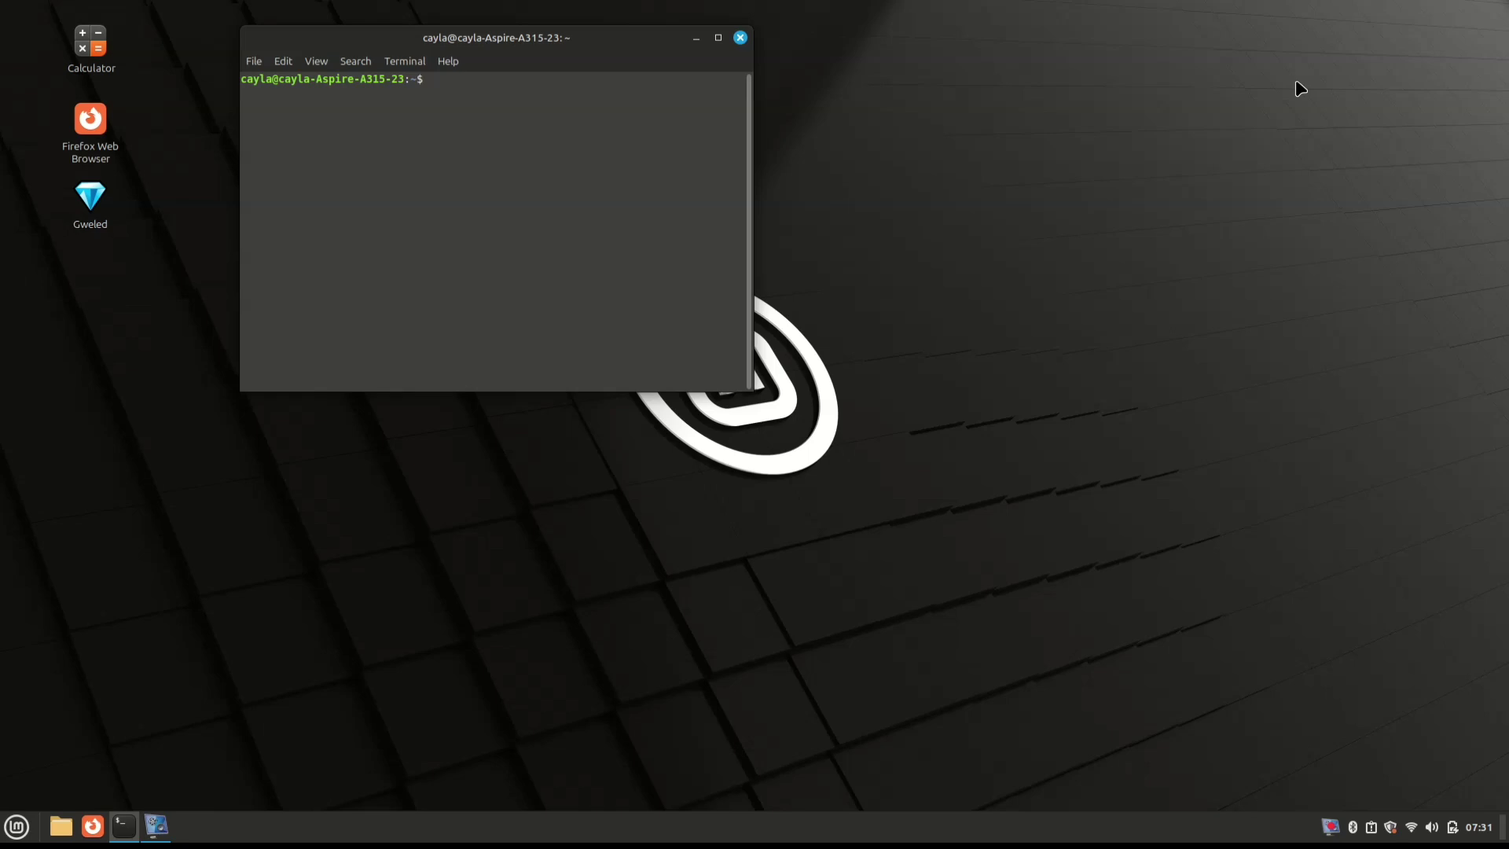
text(sudo)
text( ap)
text(t )
text(updat)
text(e)
key(Return)
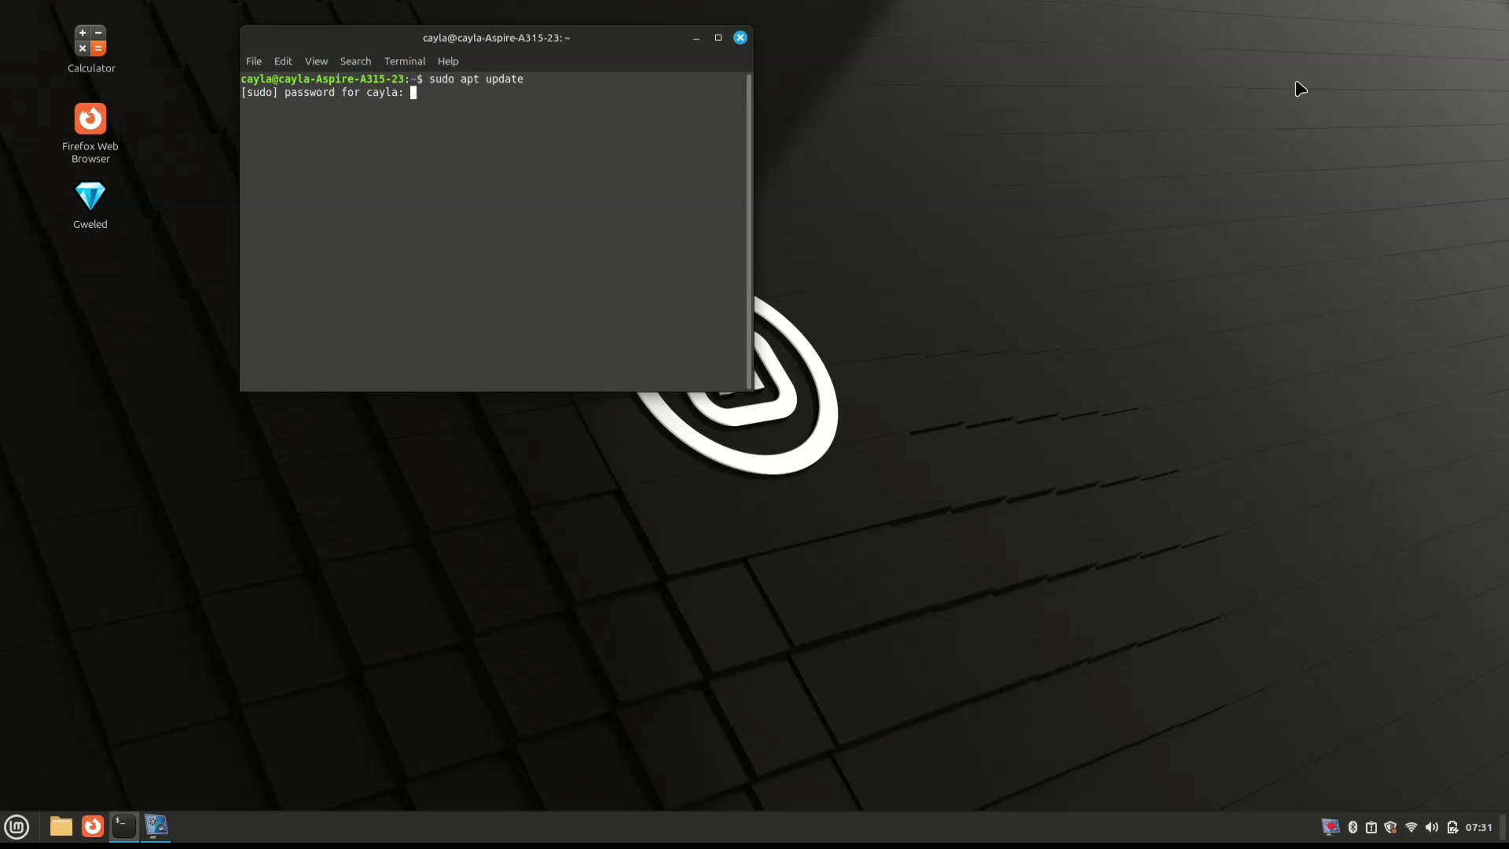
key(Return)
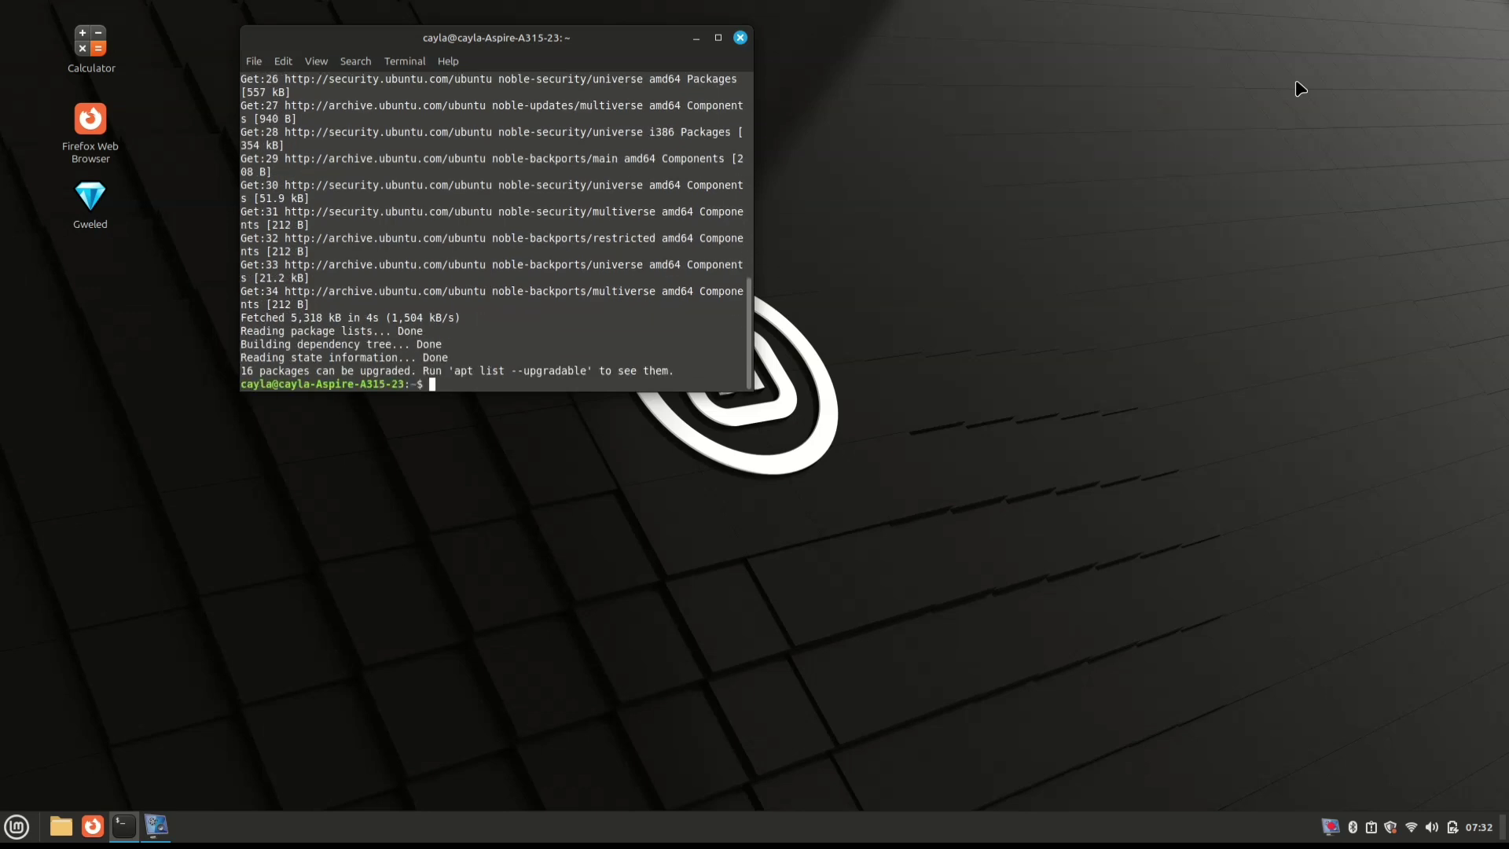
Step: Install gnome-clocks with apt, confirming with Y, then exit the terminal
text(su)
text(do )
text(apt)
text( insta)
text(ll)
text( gnom)
text(e-)
text(cloc)
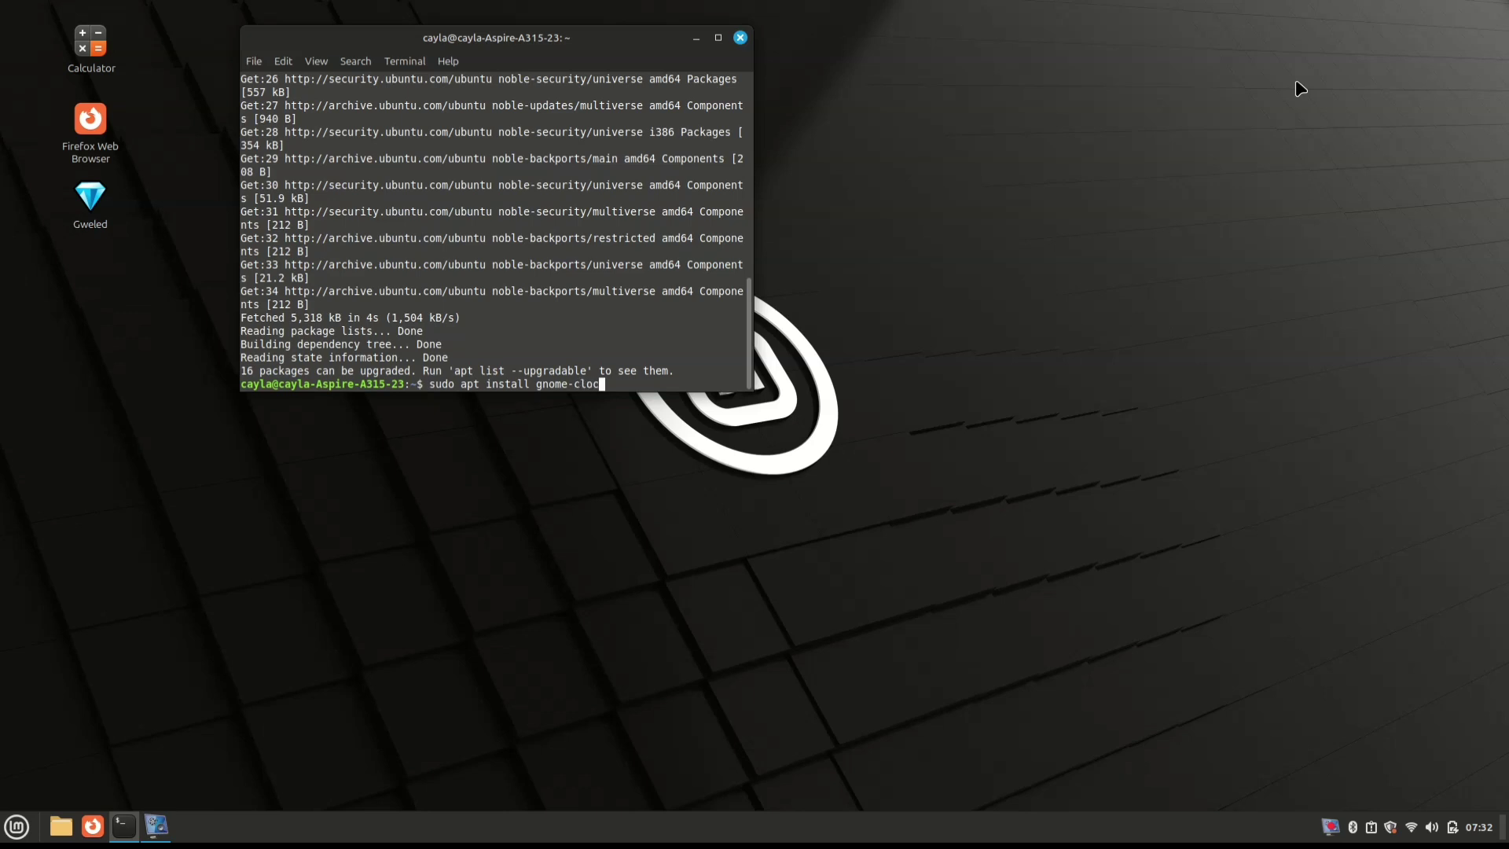
text(ks)
key(Return)
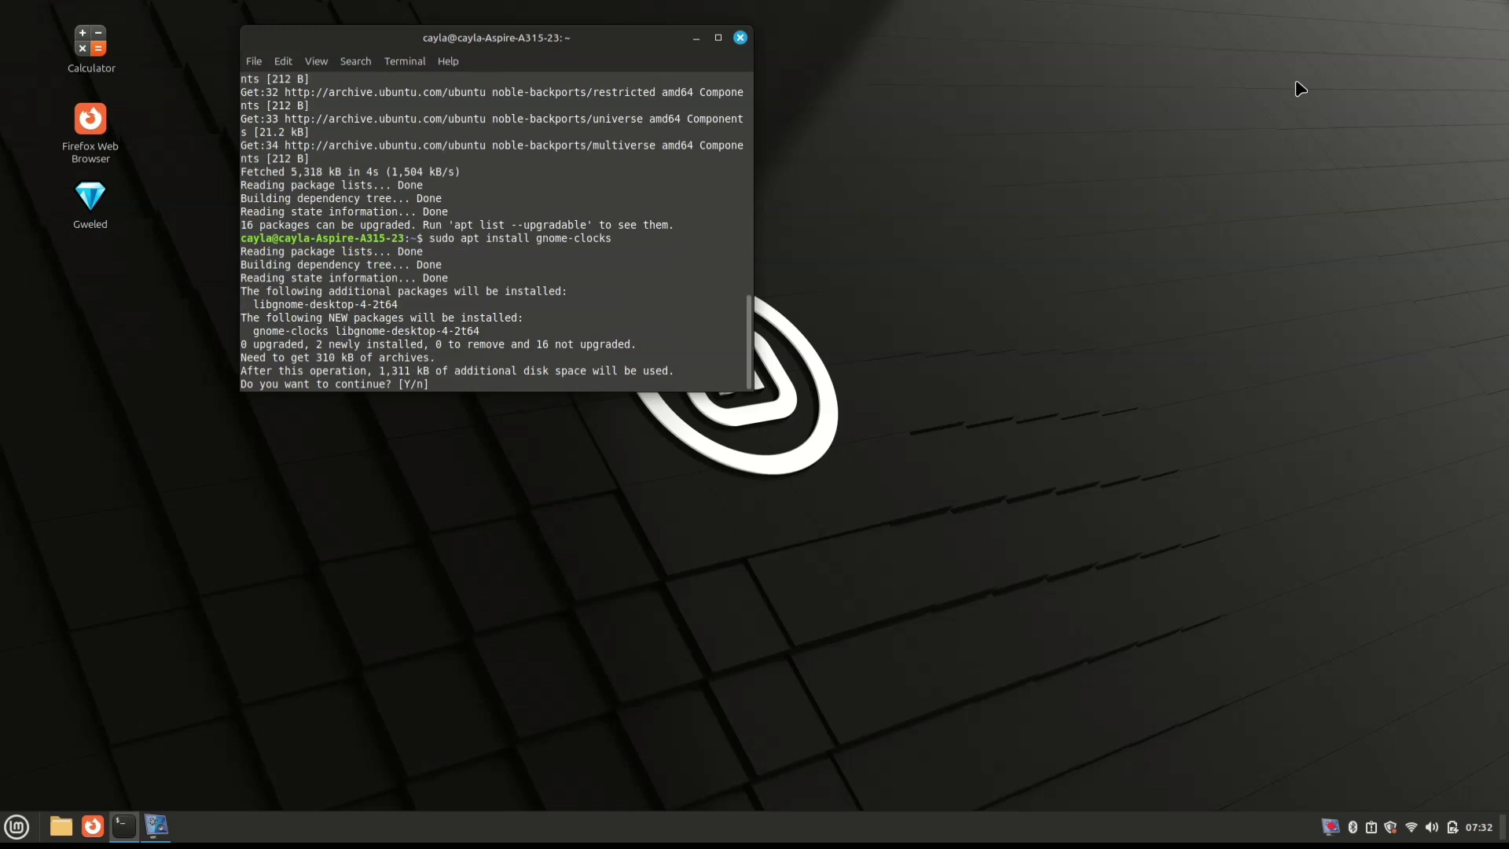
text(Y)
key(Return)
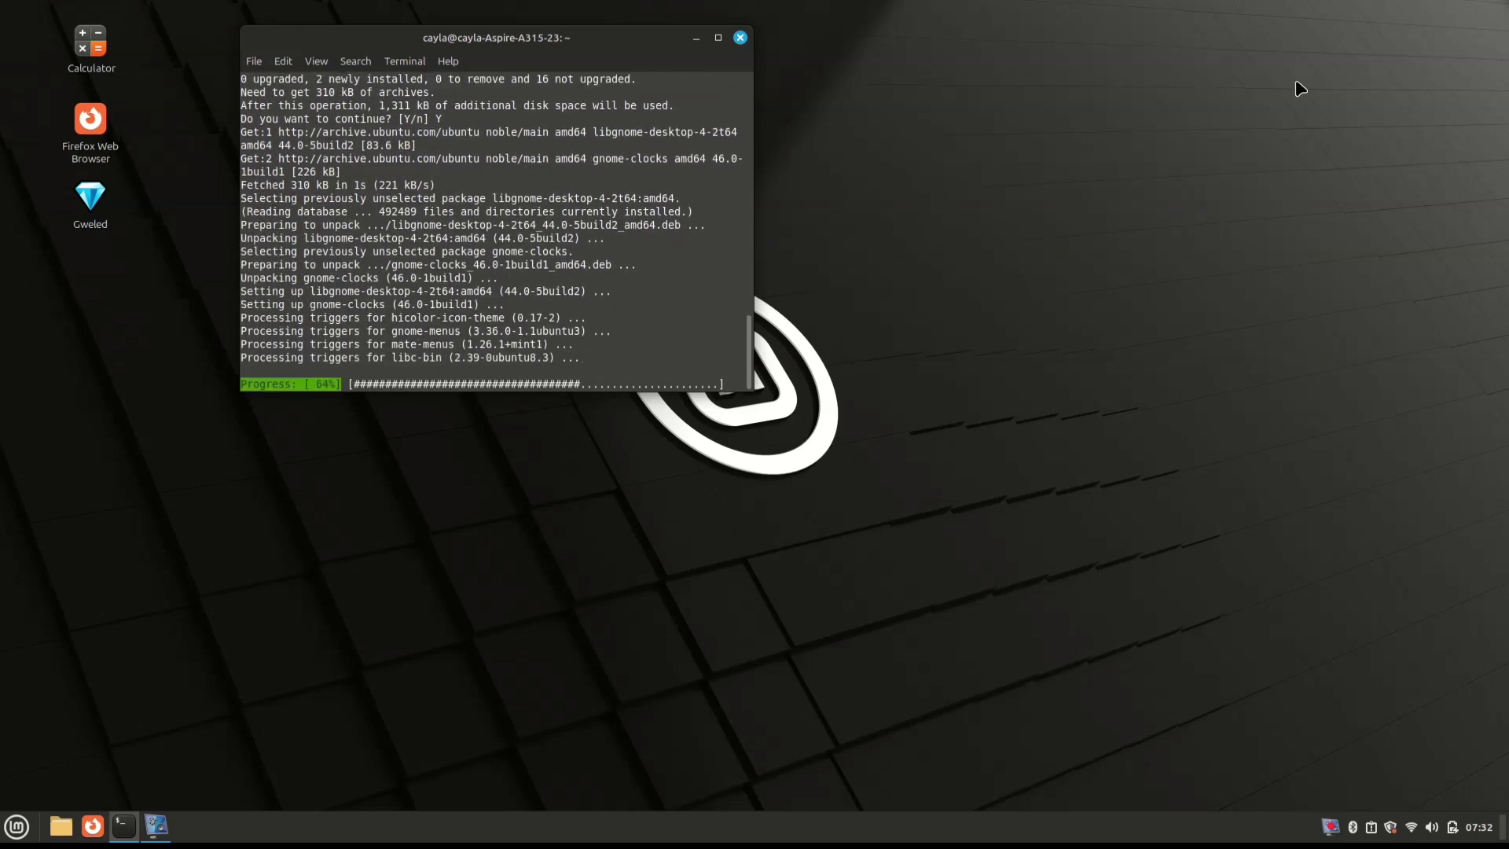
text(e)
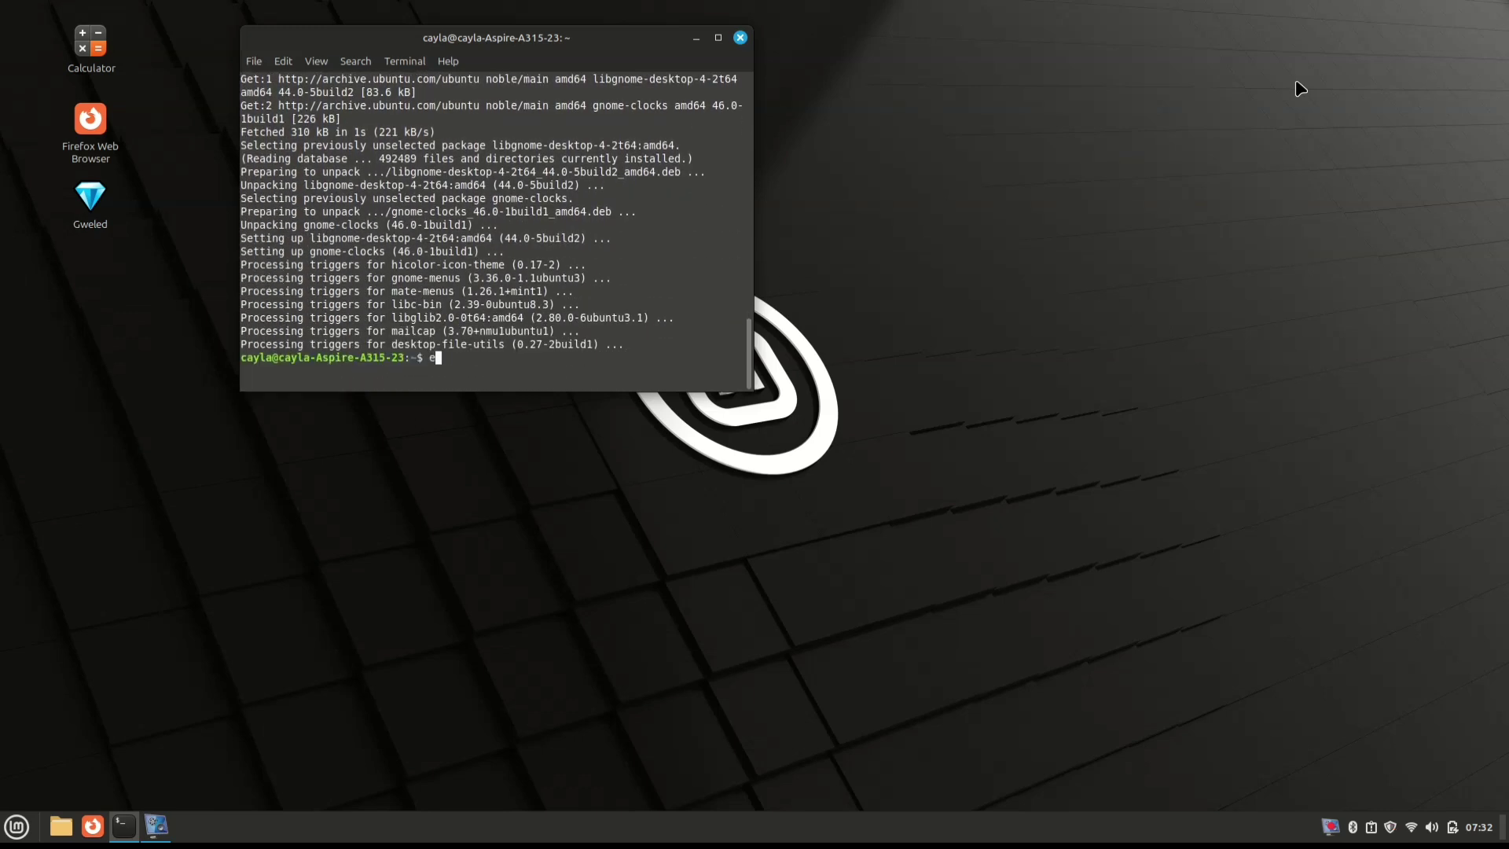
text(xit)
key(Return)
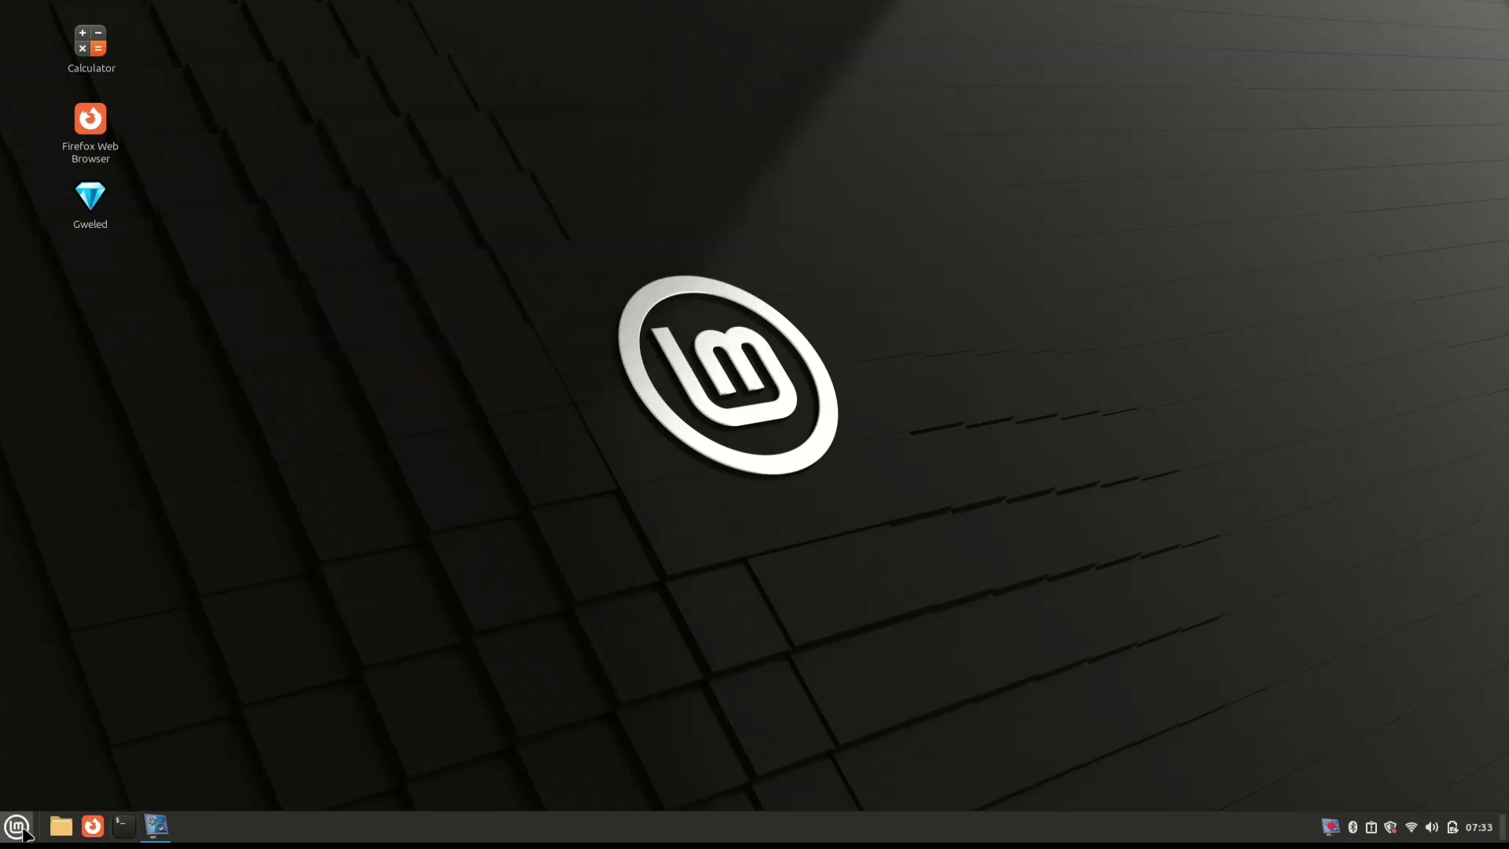
Step: Launch GNOME Clocks by searching the application menu
click(22, 828)
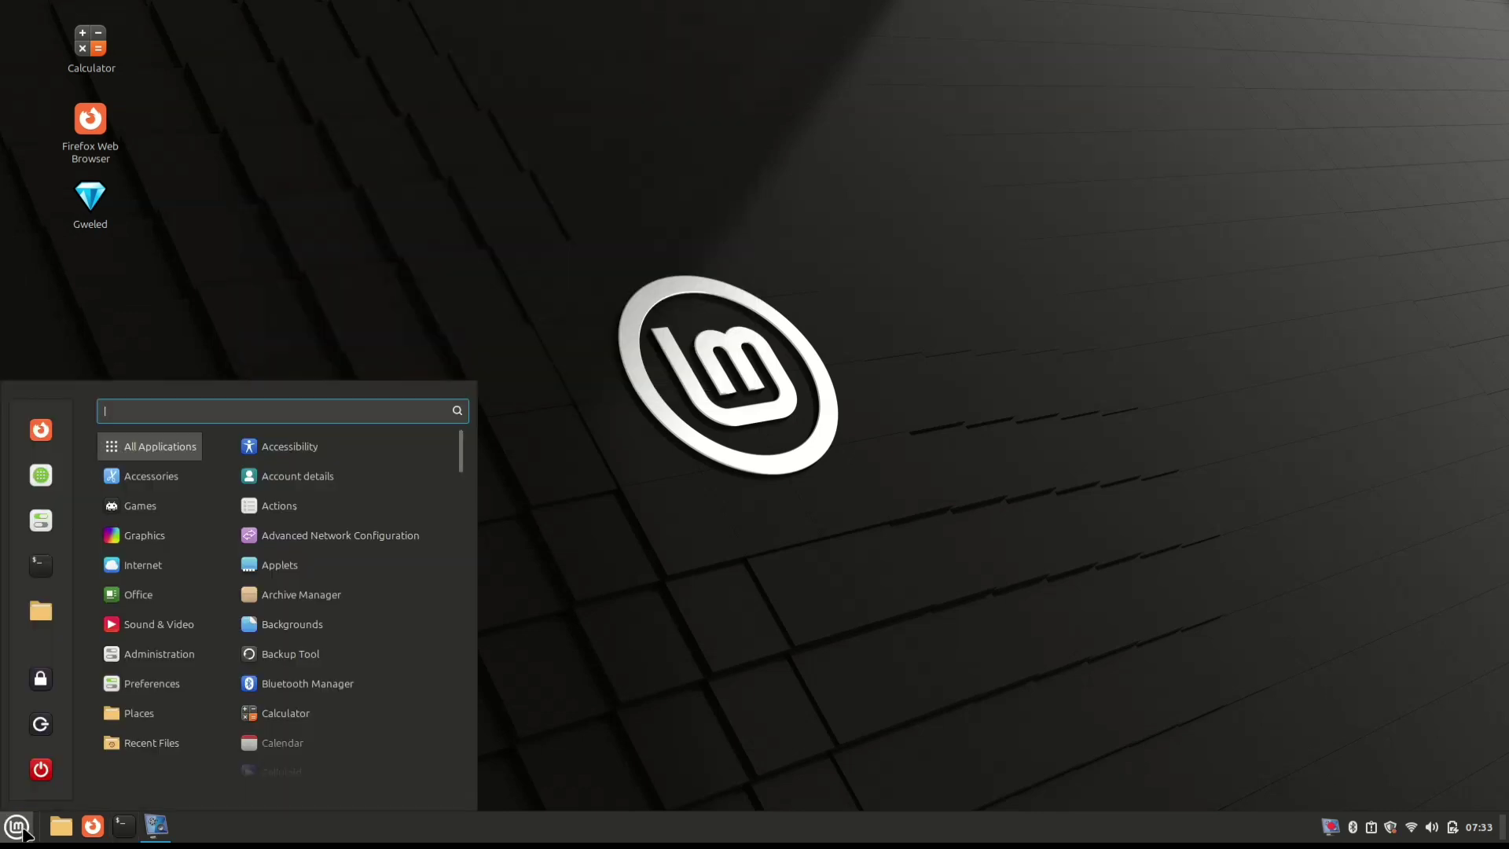
text(clod)
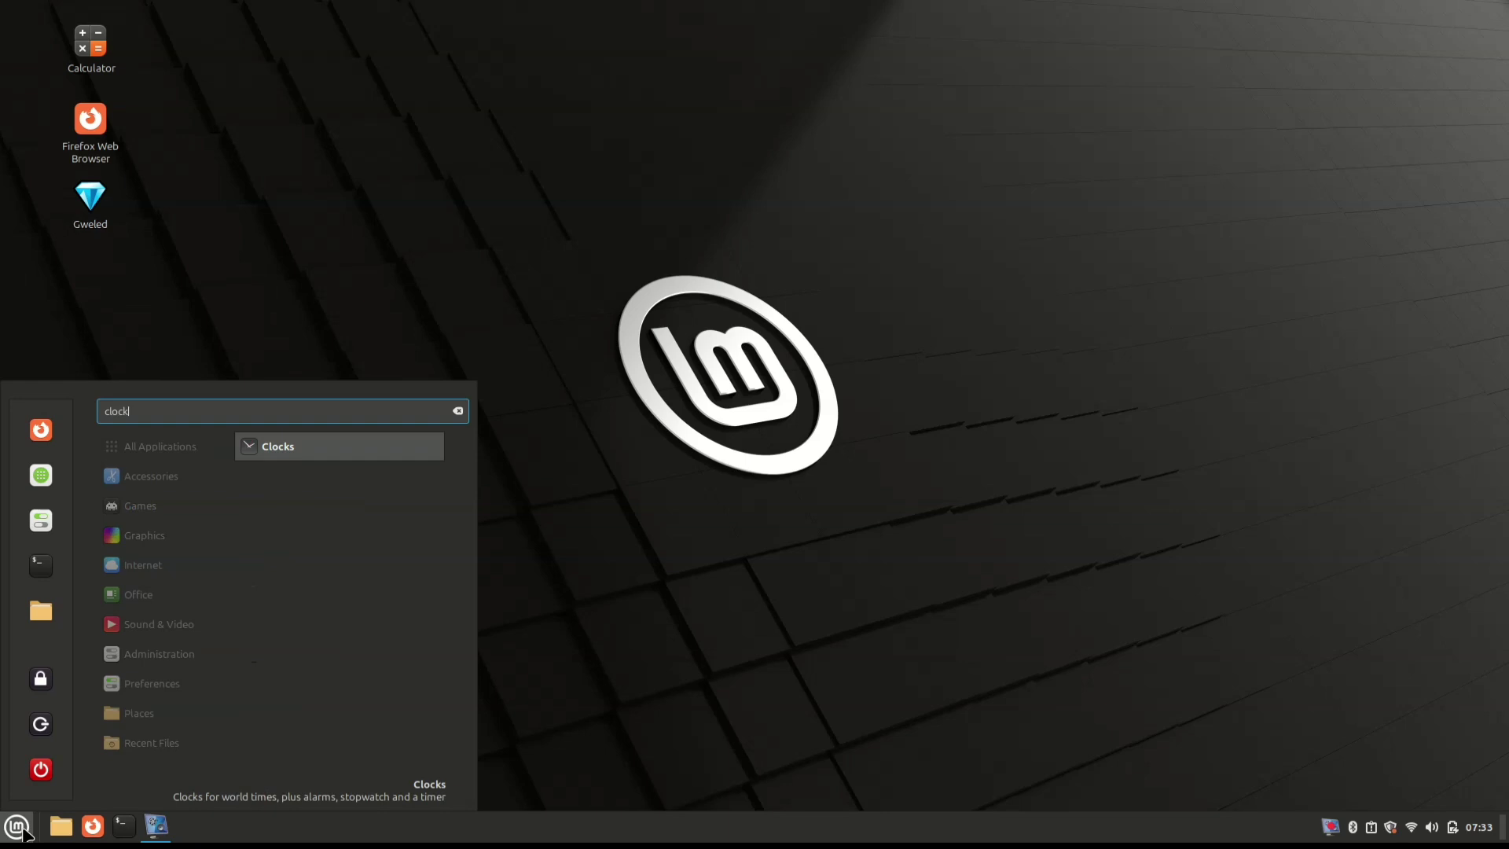
text(s)
click(293, 448)
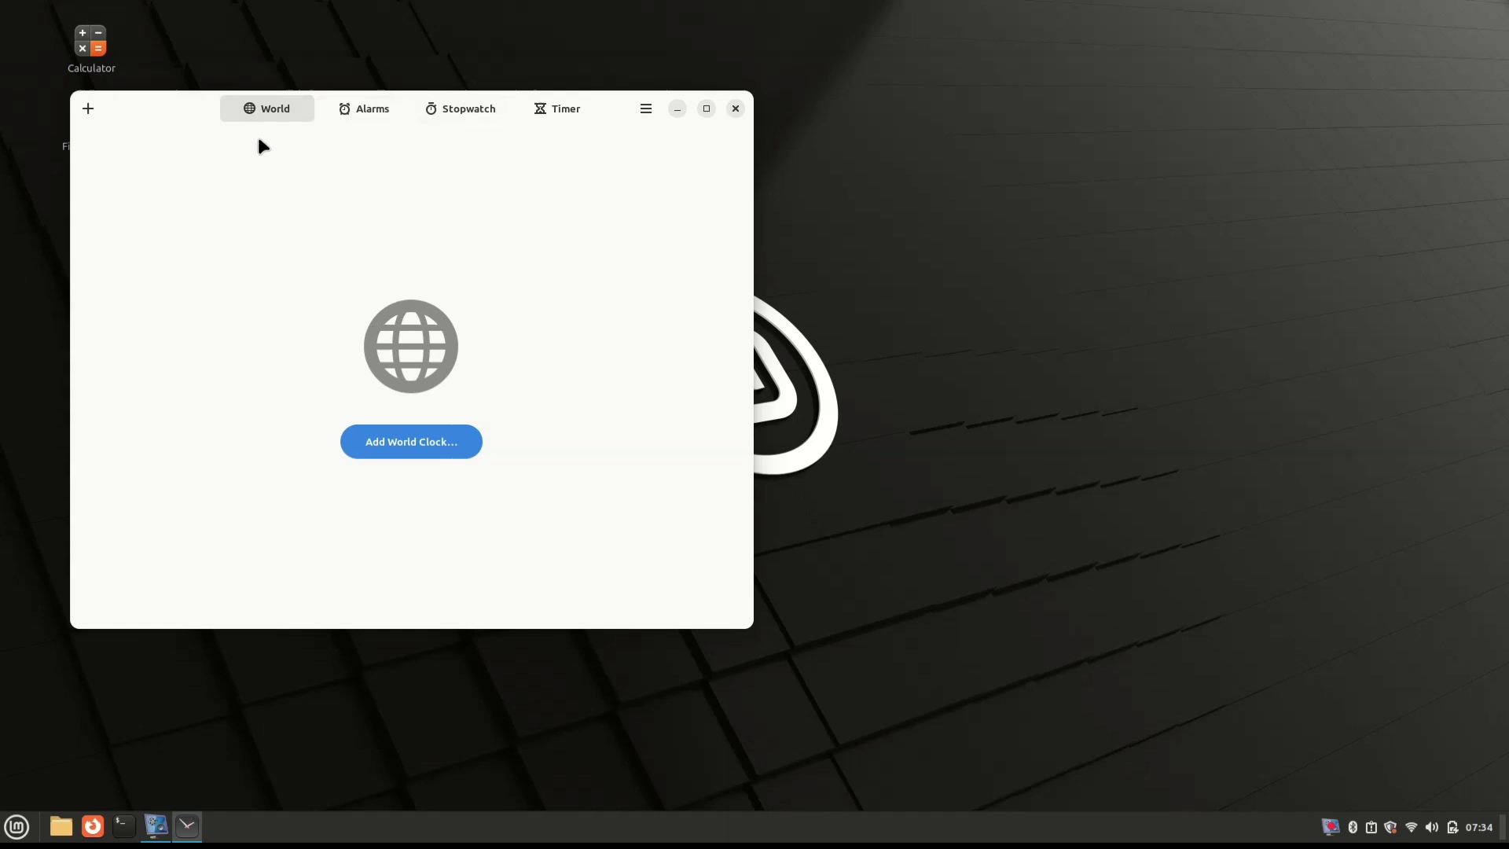
Step: Look through the Alarms, Stopwatch, Timer and World pages, ending on the empty Alarms page
click(351, 101)
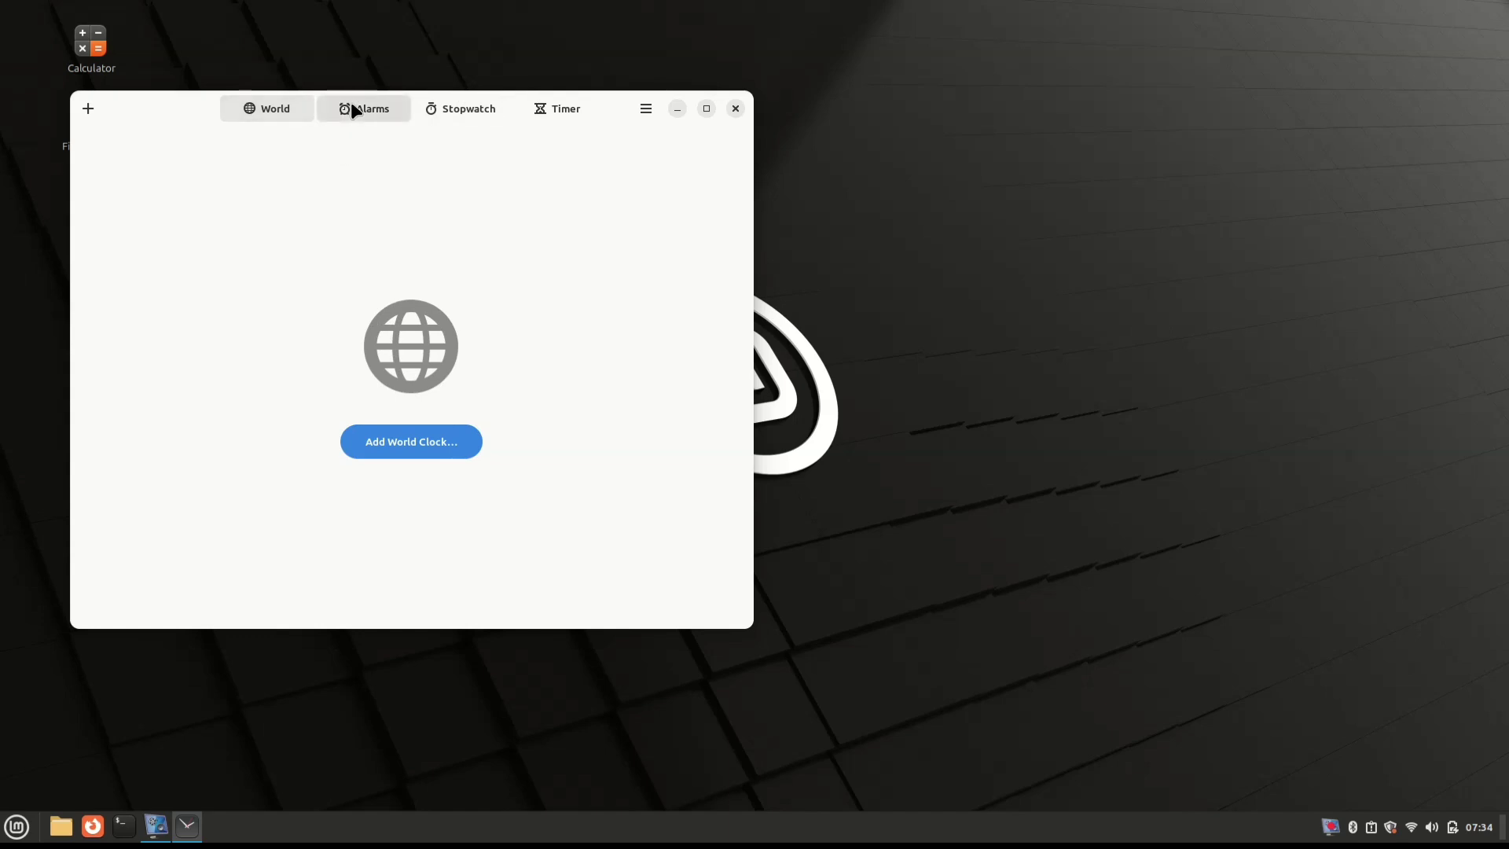
click(454, 98)
click(551, 107)
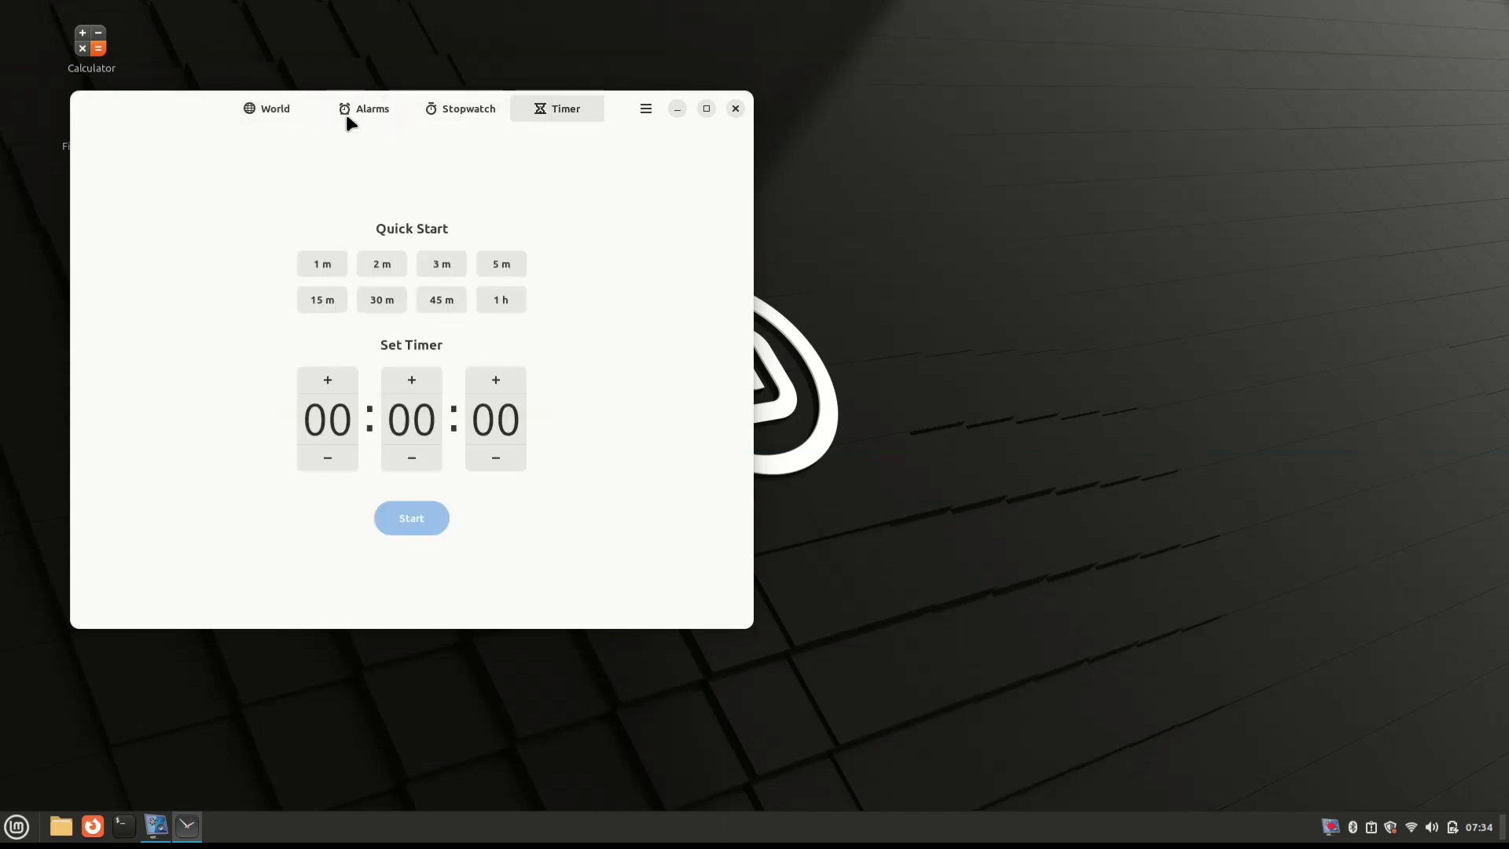
click(275, 110)
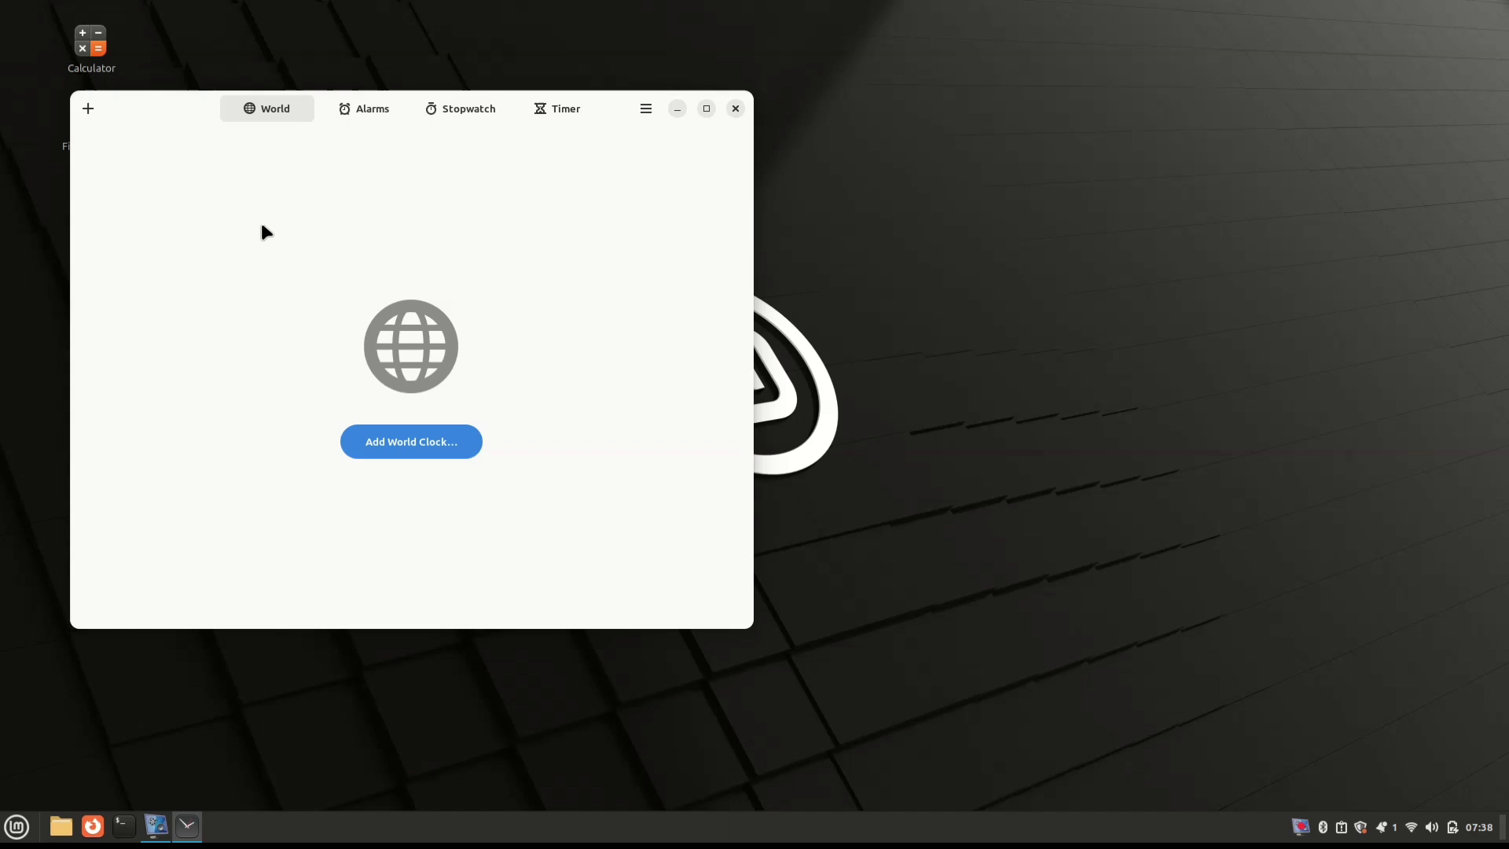
click(373, 114)
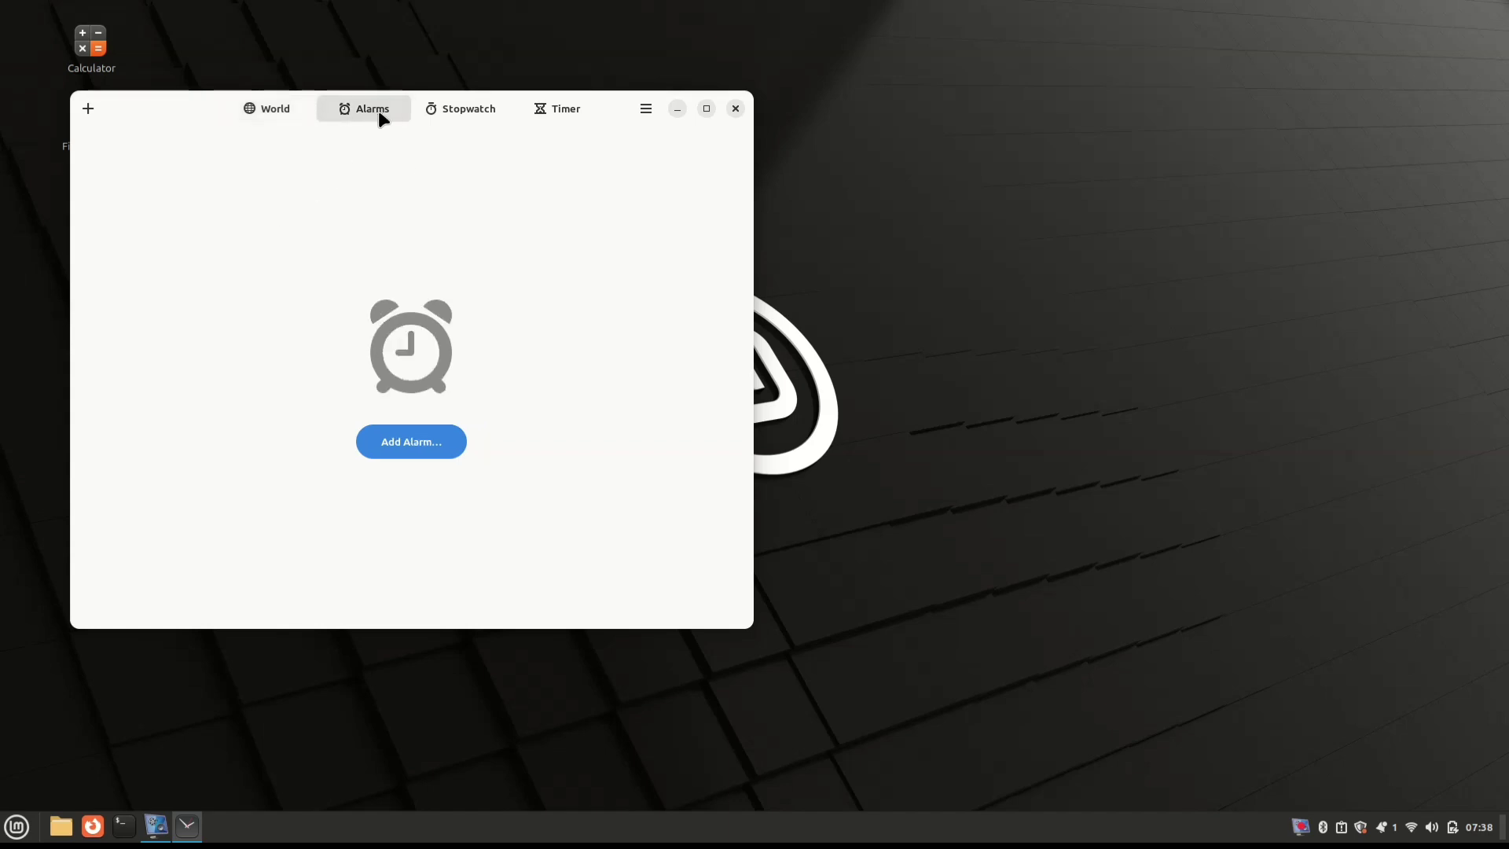
Step: Start a new alarm and raise its minutes to 07:43
click(417, 443)
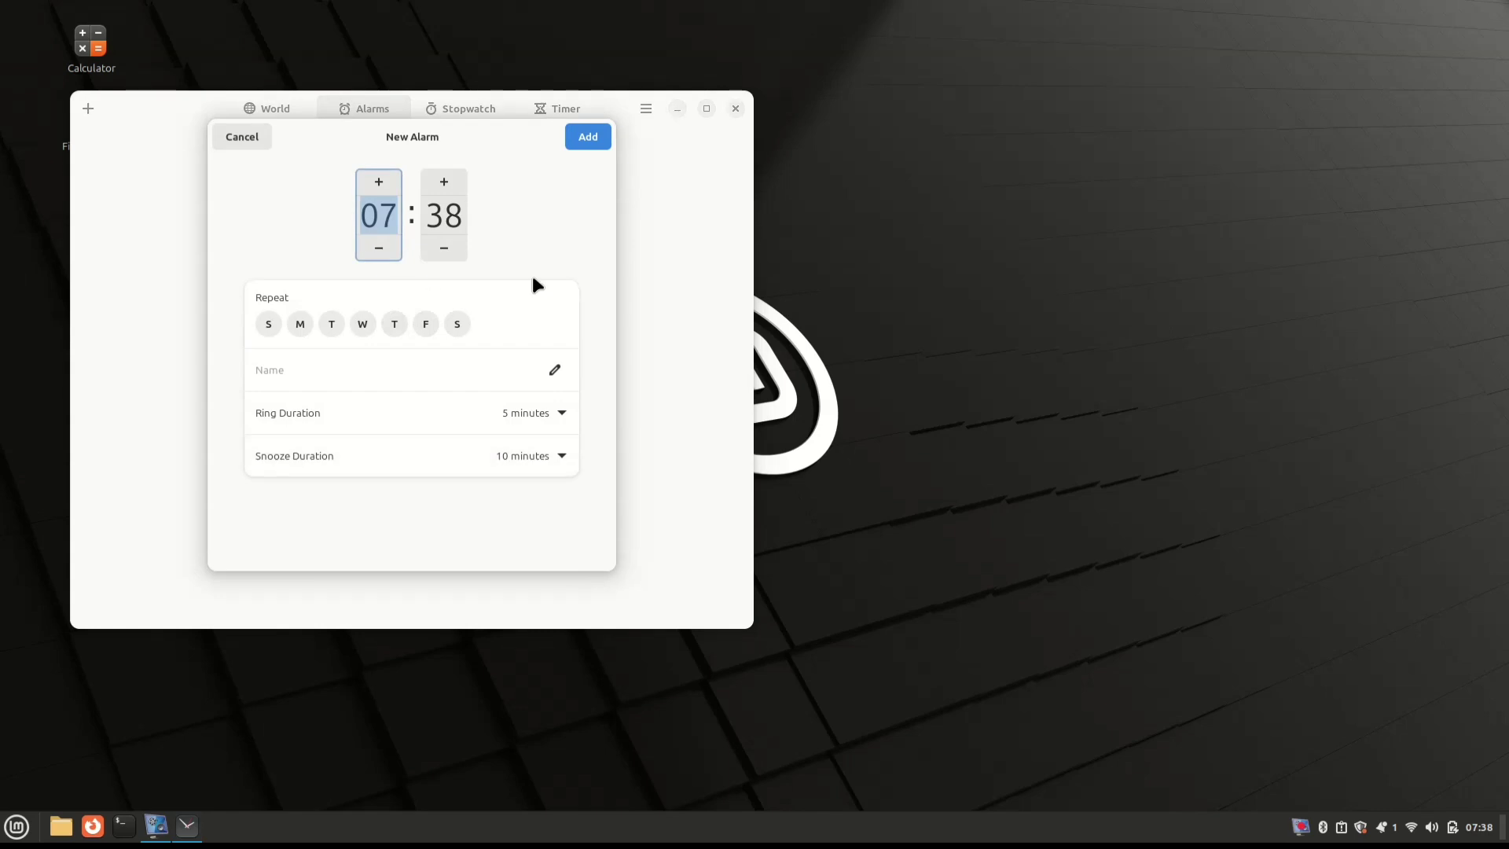
click(445, 184)
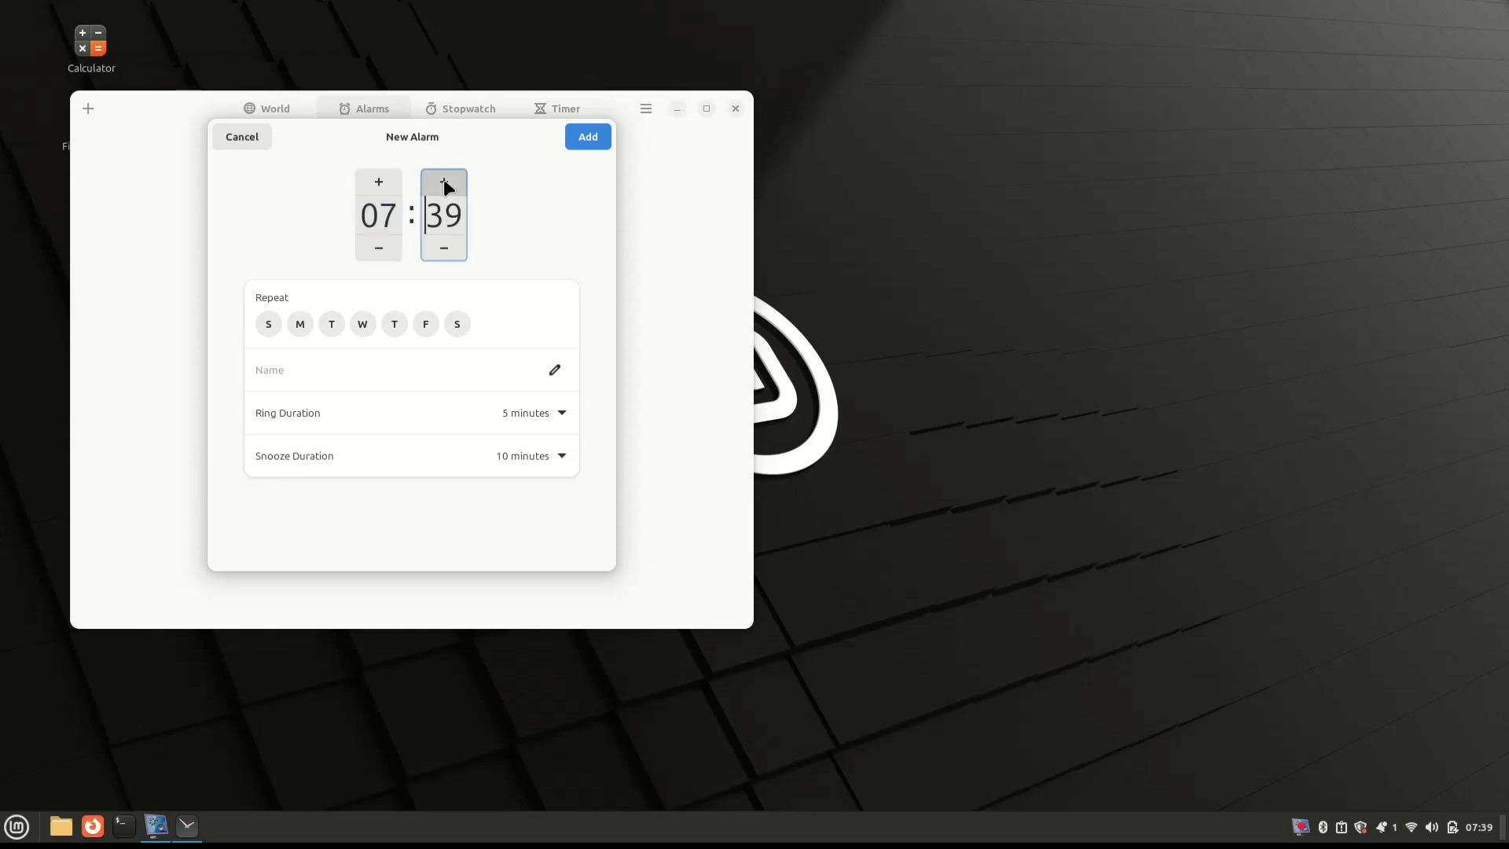
click(445, 184)
click(445, 183)
Step: Check the ring and snooze durations, keeping 5 and 10 minutes
click(563, 416)
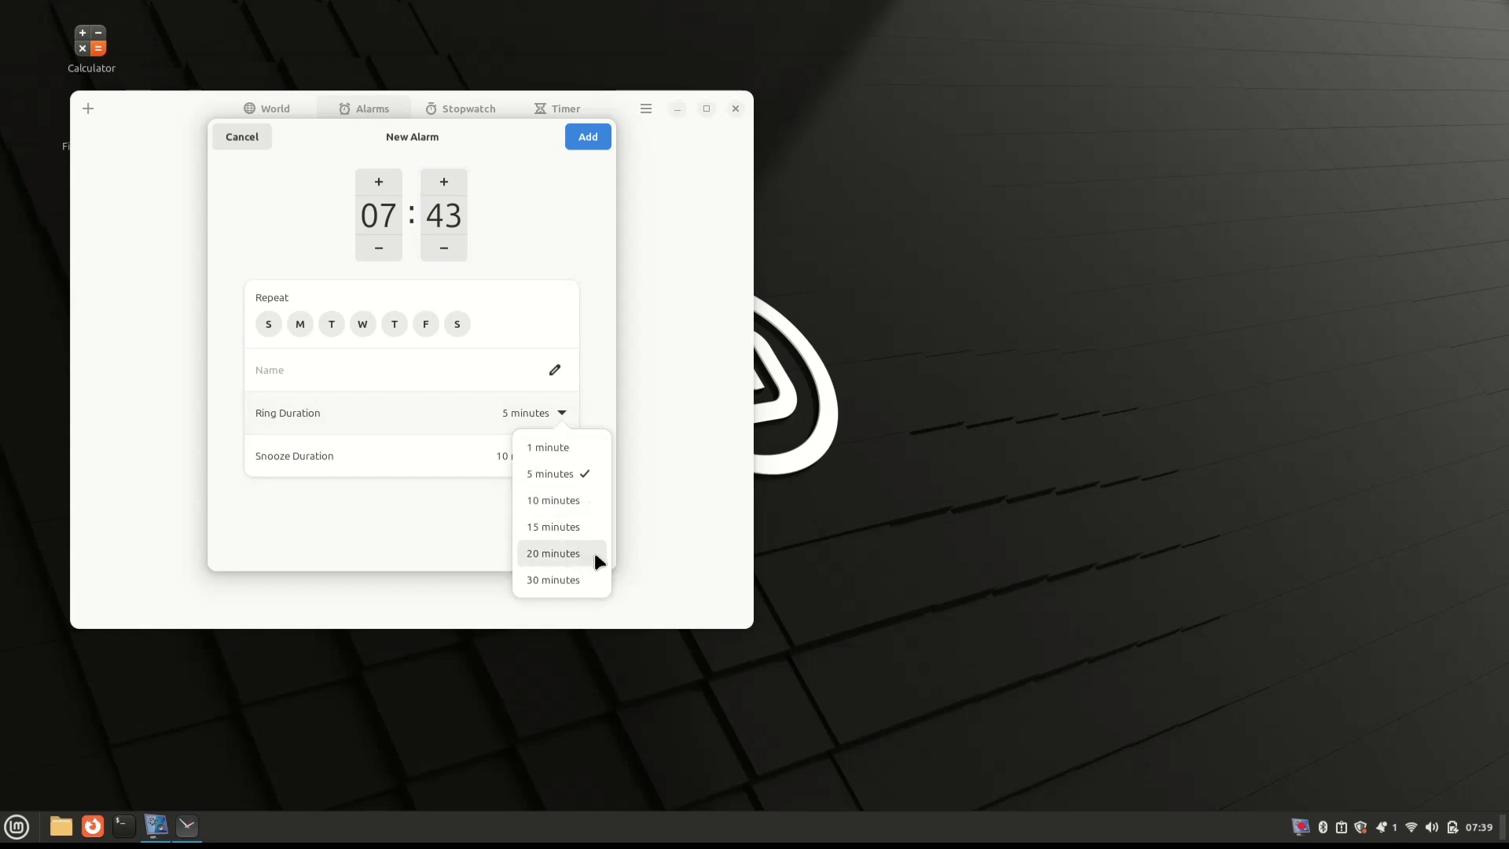
click(649, 512)
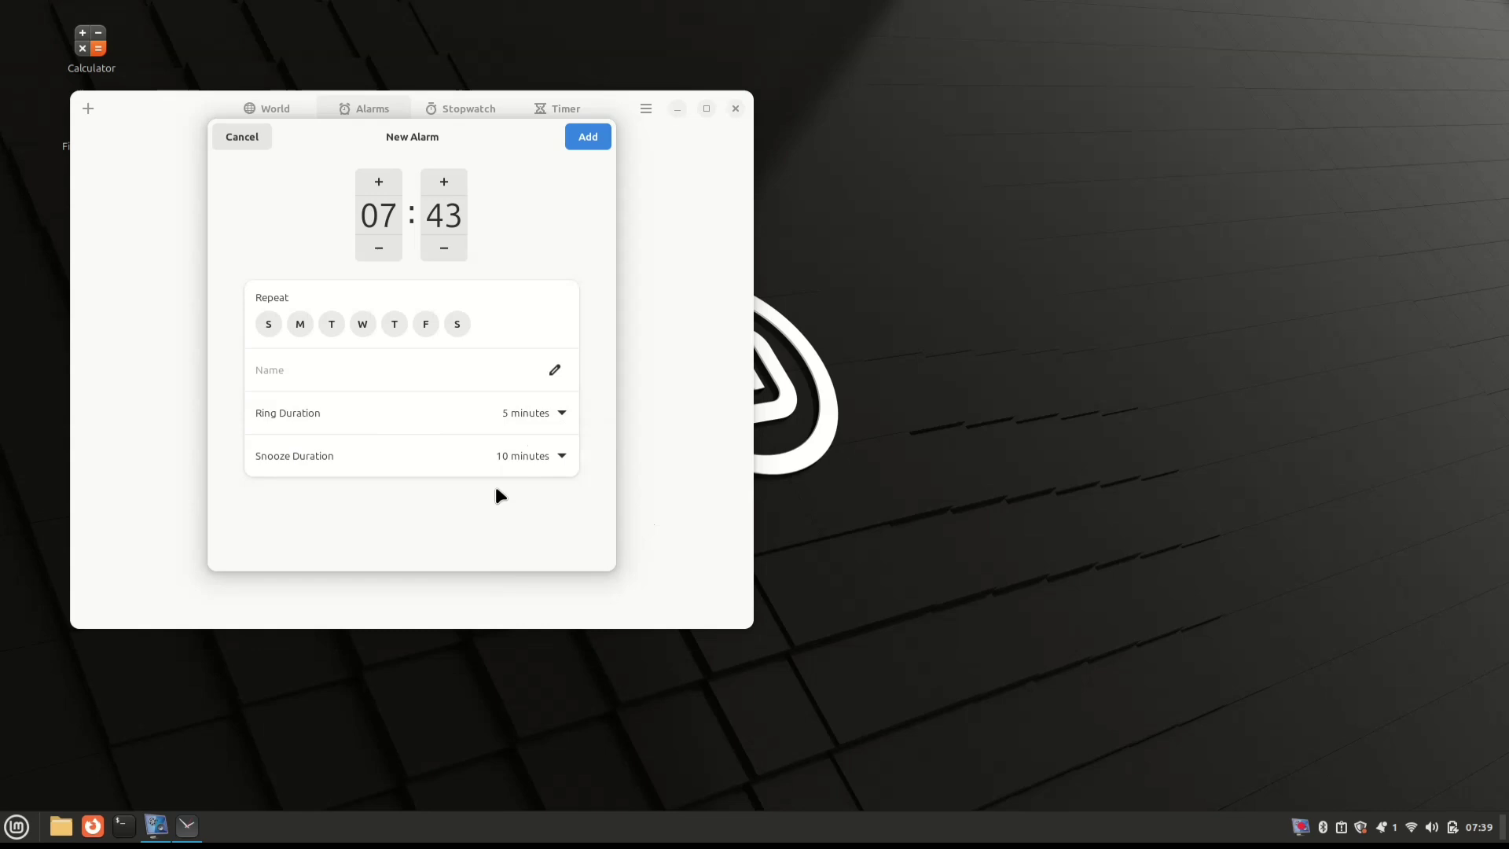
click(559, 463)
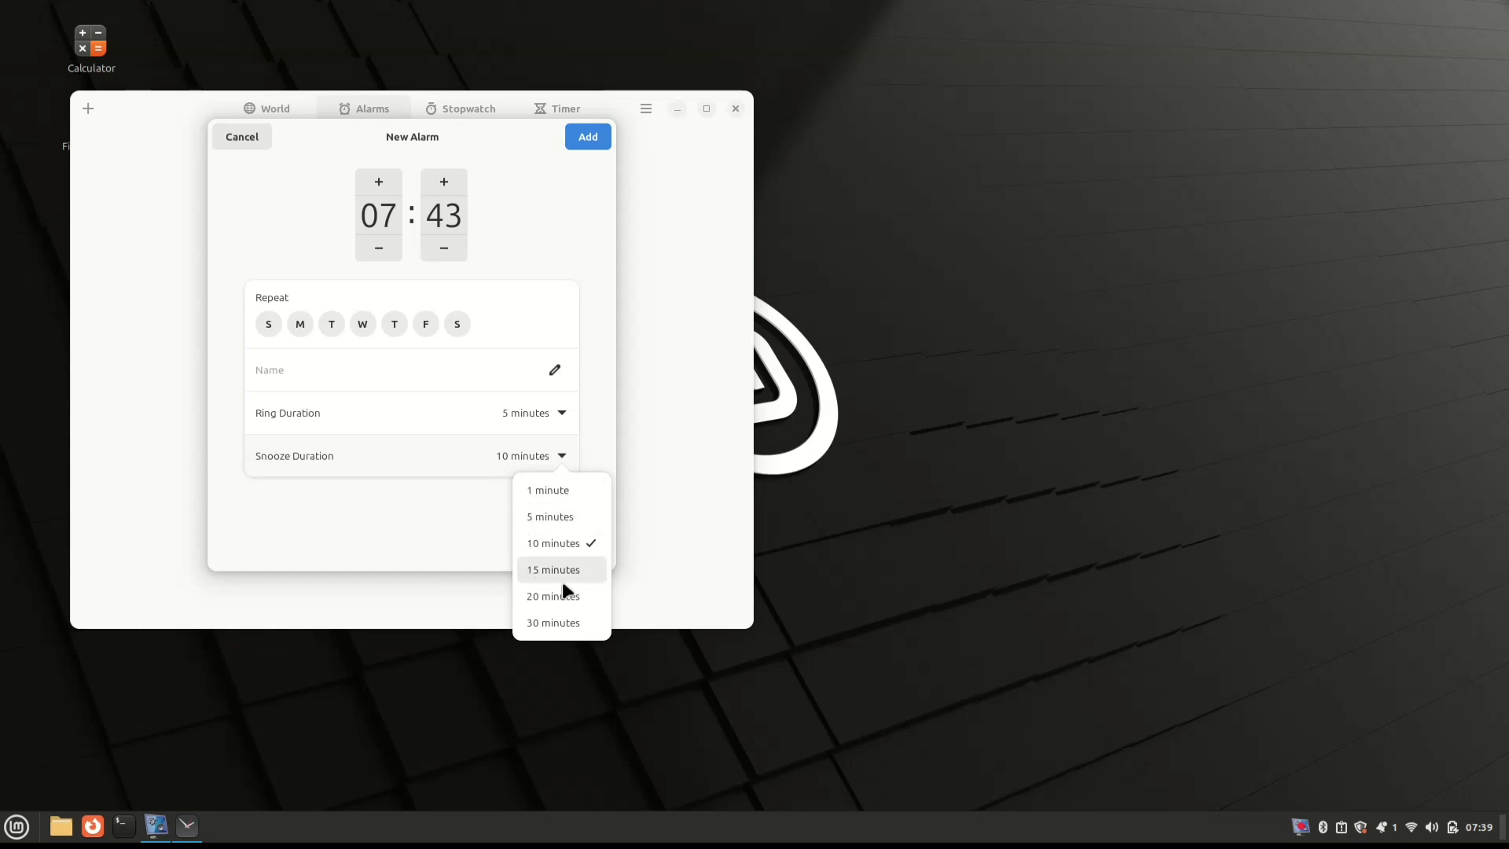
click(666, 507)
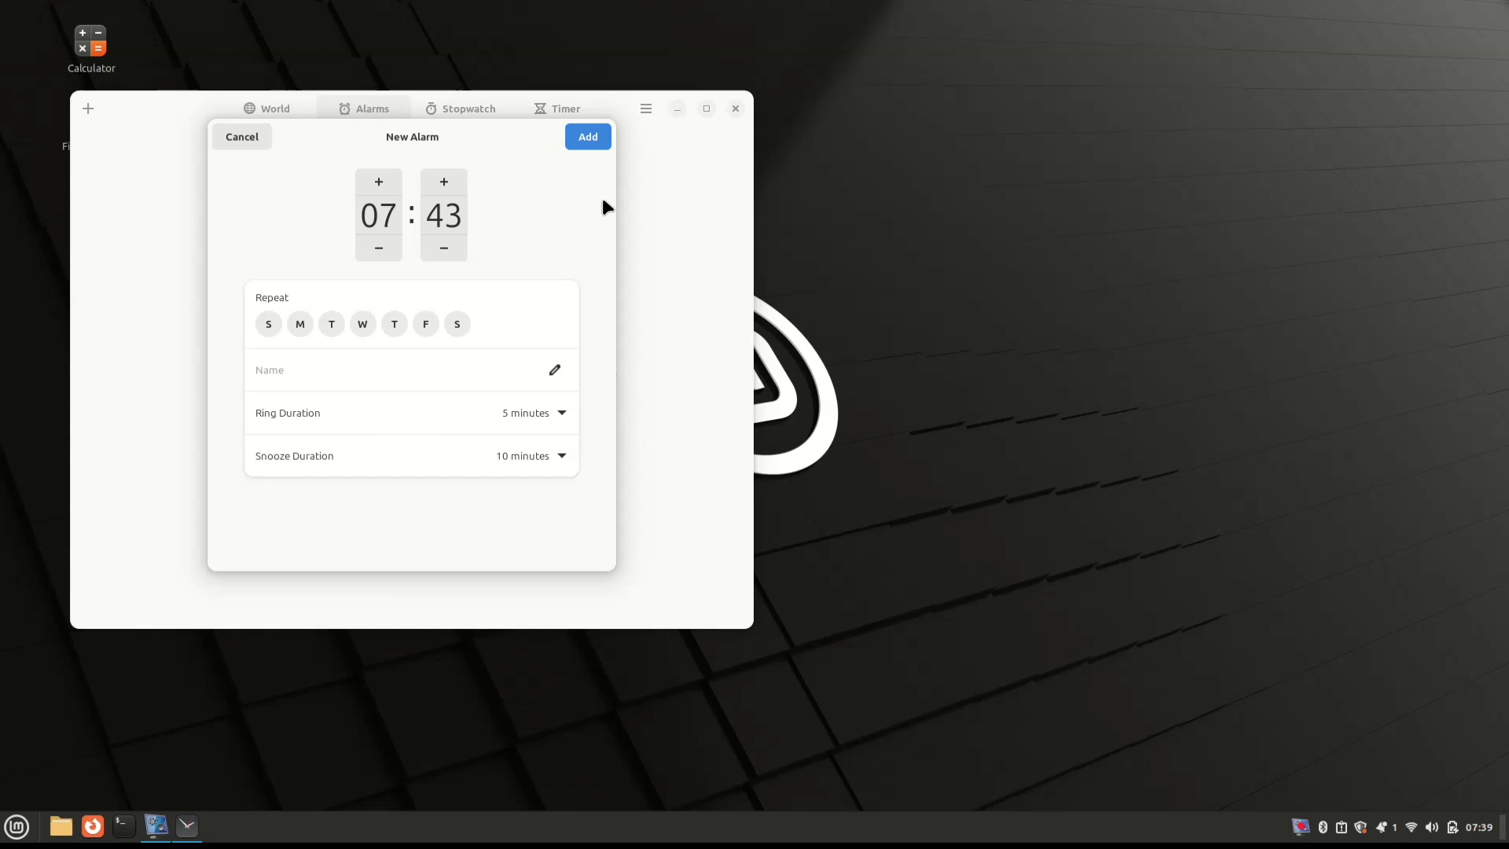
Step: Save the 07:43 alarm, then run, pause and reset the stopwatch to 00:00:00
click(594, 142)
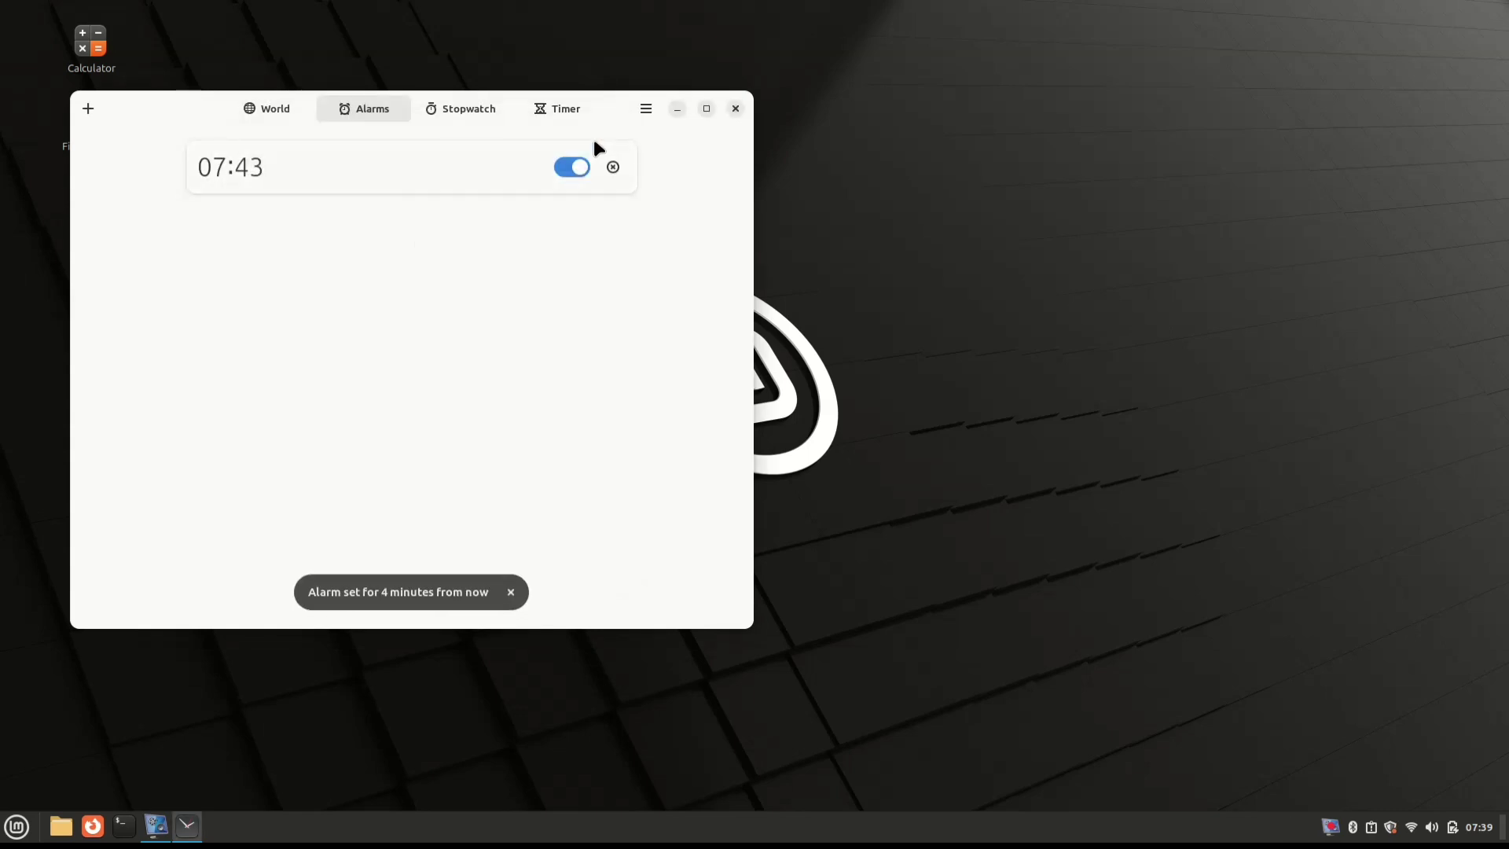
click(465, 109)
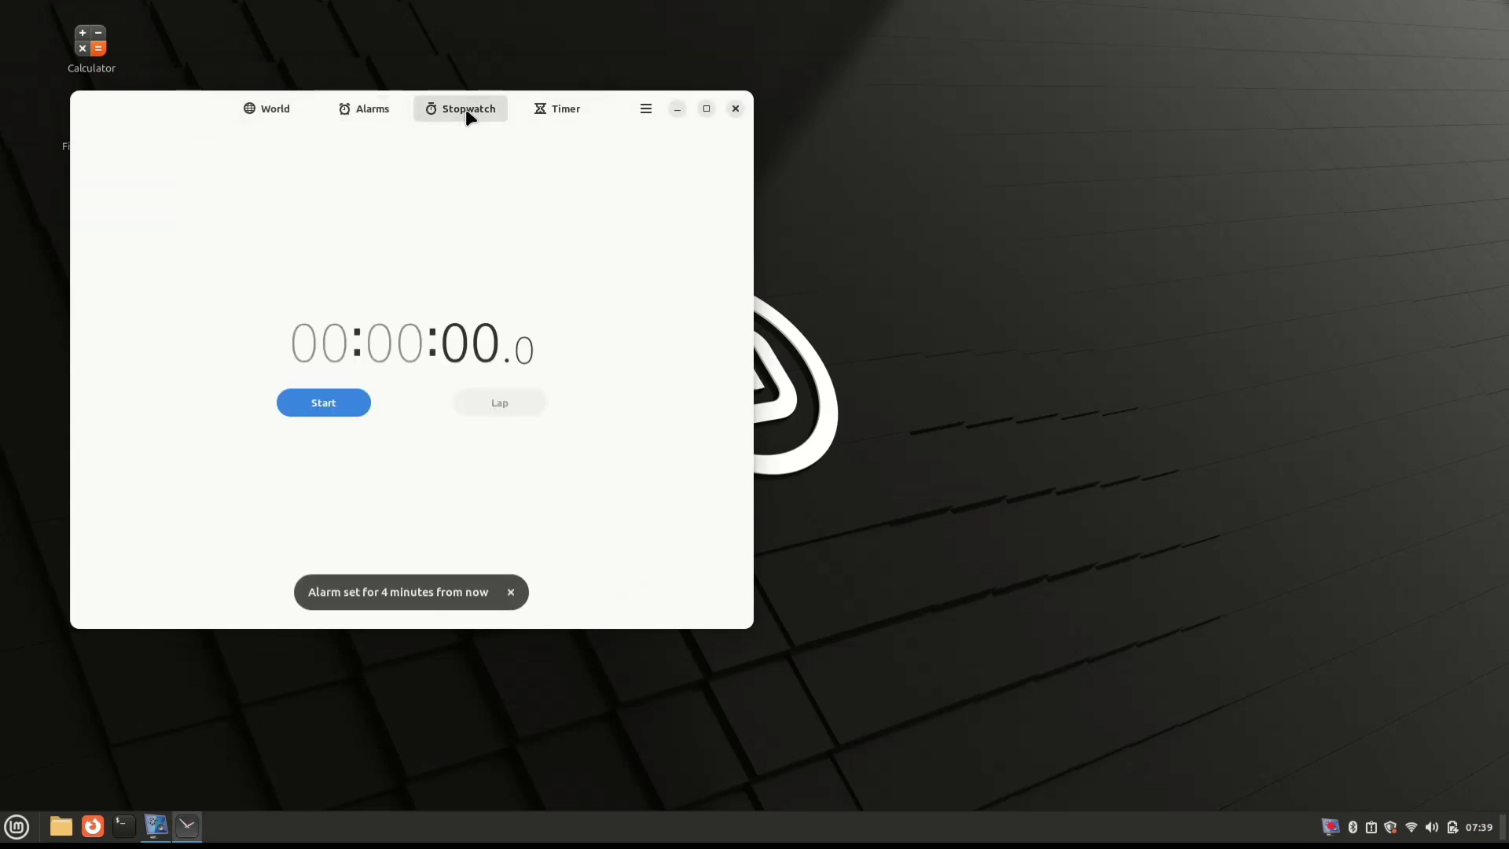
click(325, 407)
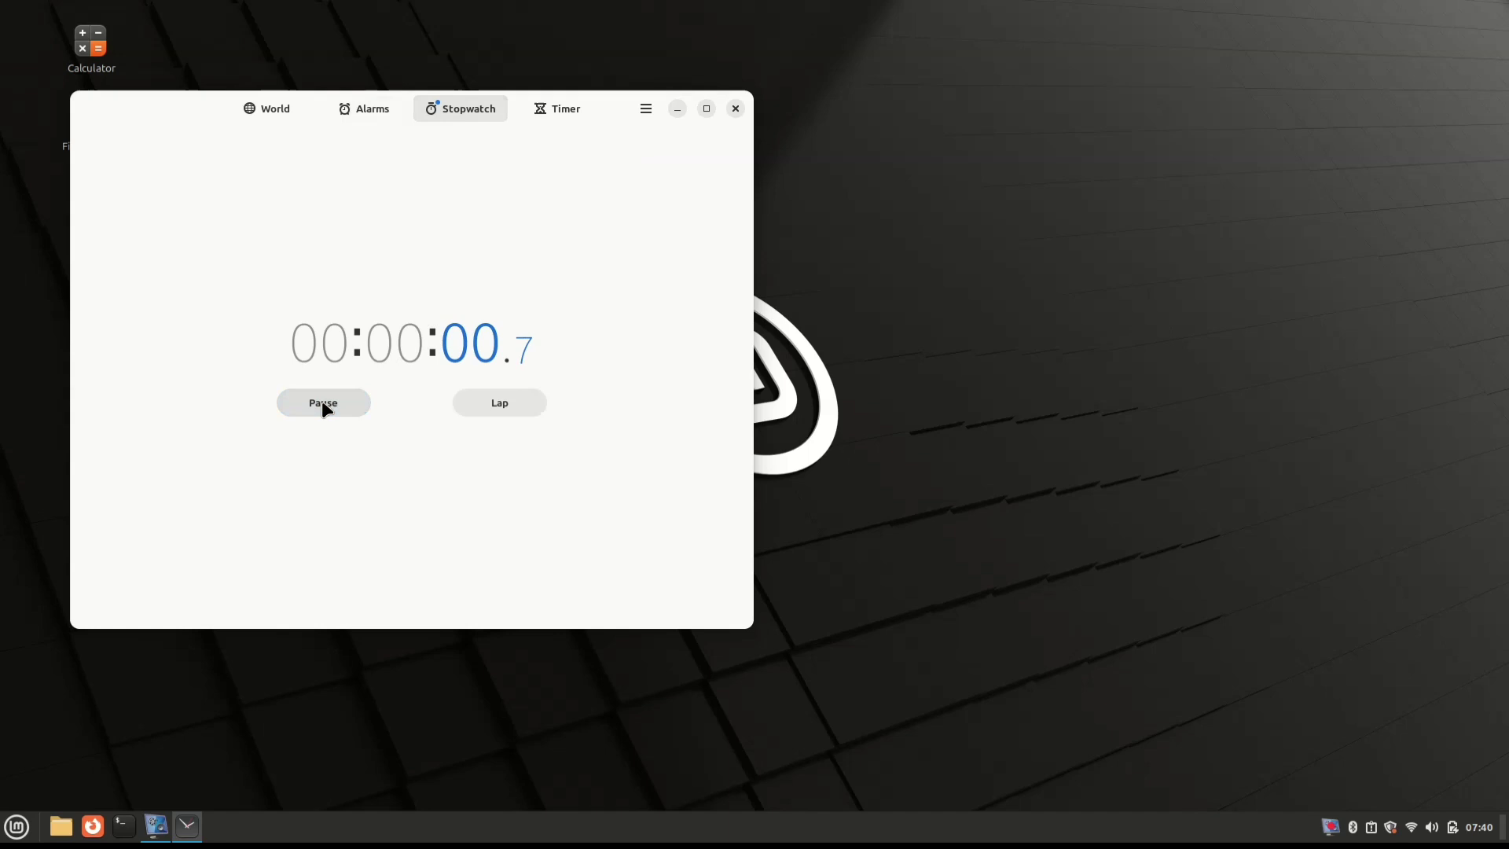
click(333, 403)
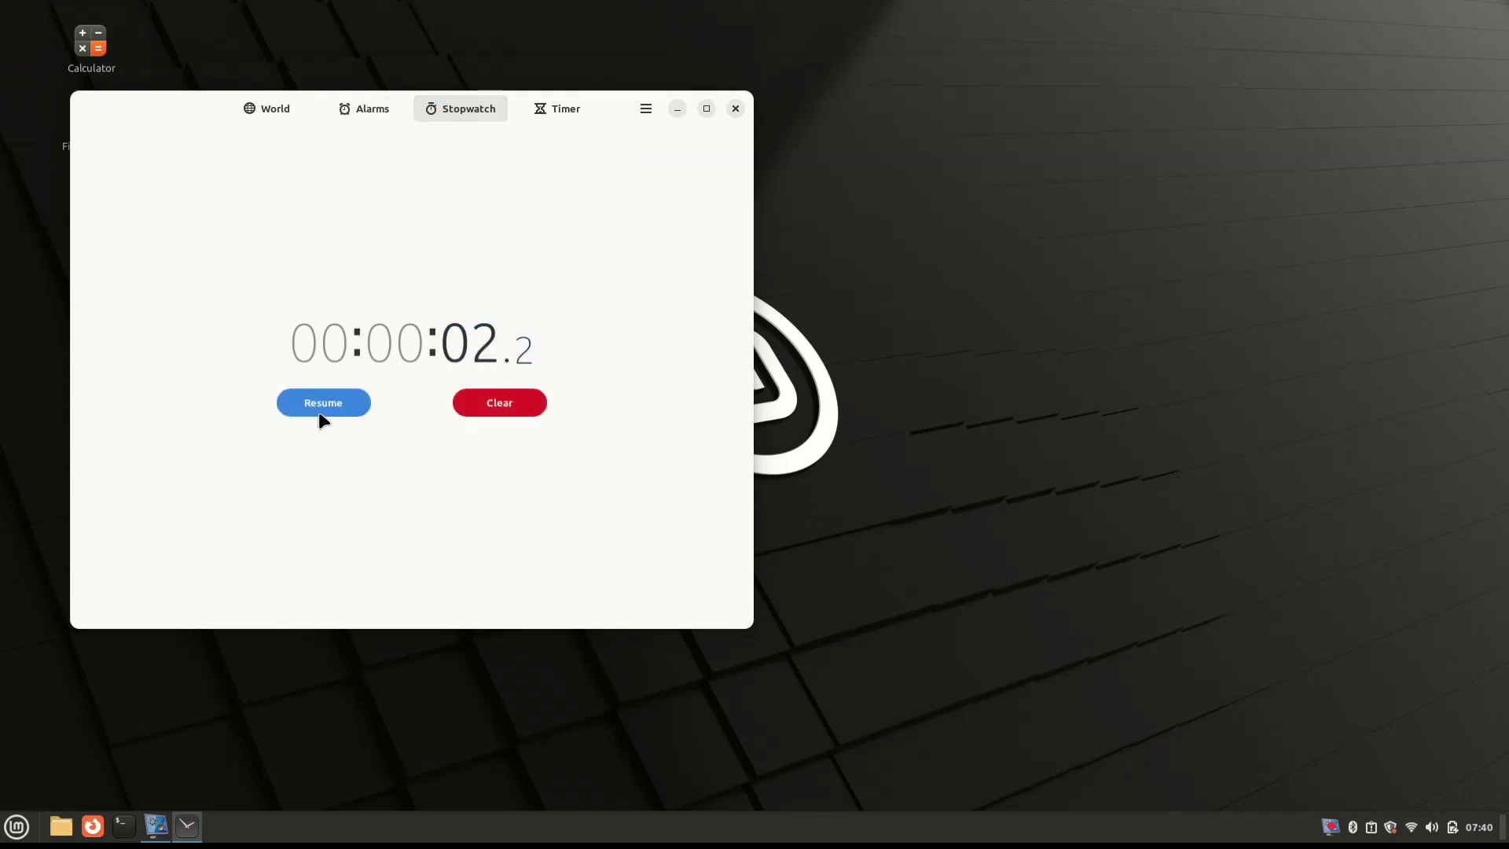
click(506, 404)
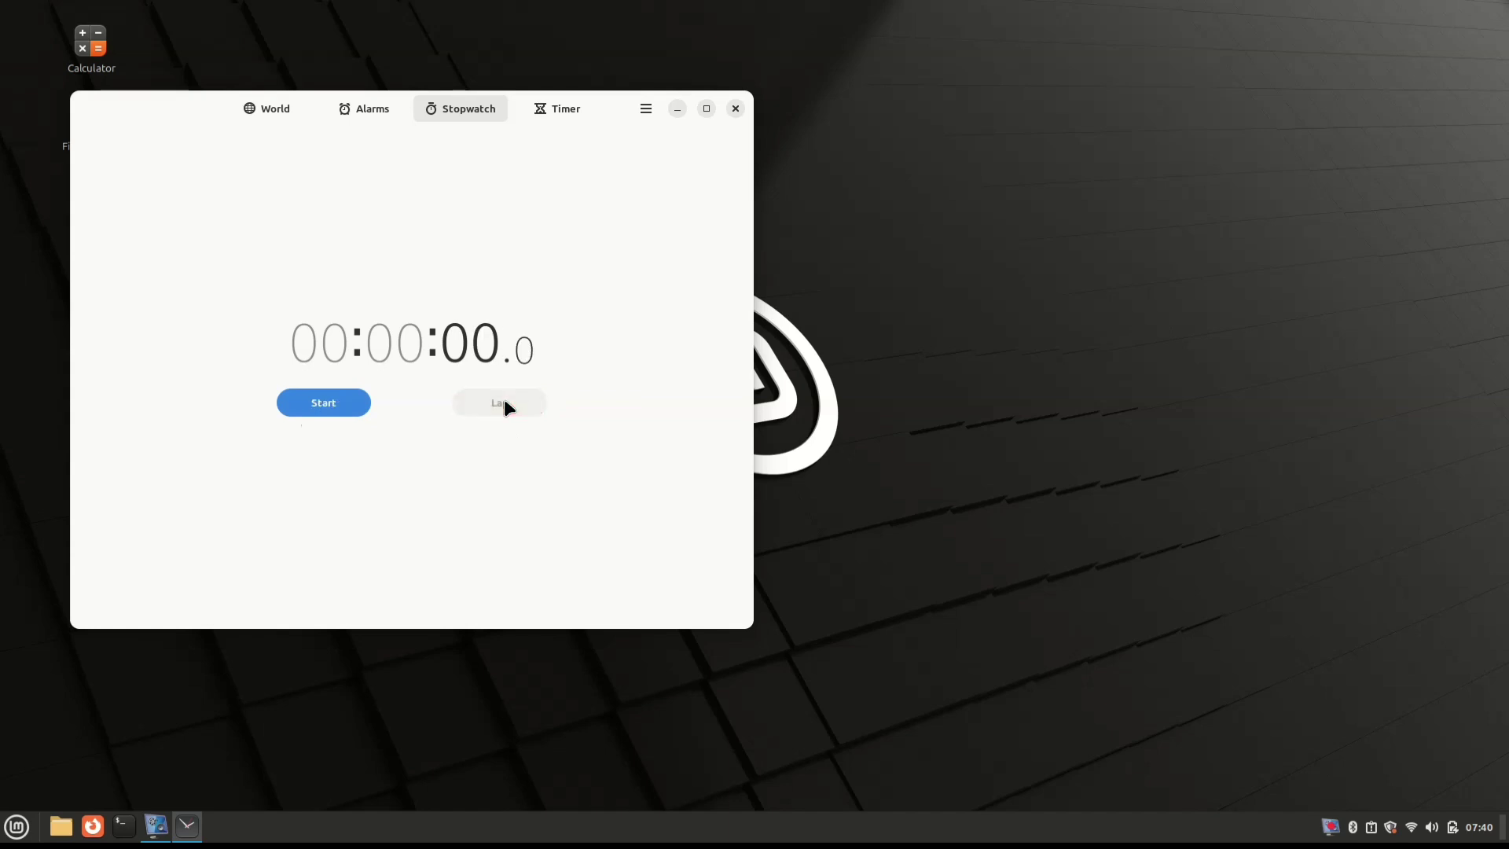
Step: Set the timer to 4 minutes and start the 00:04:00 countdown
click(565, 100)
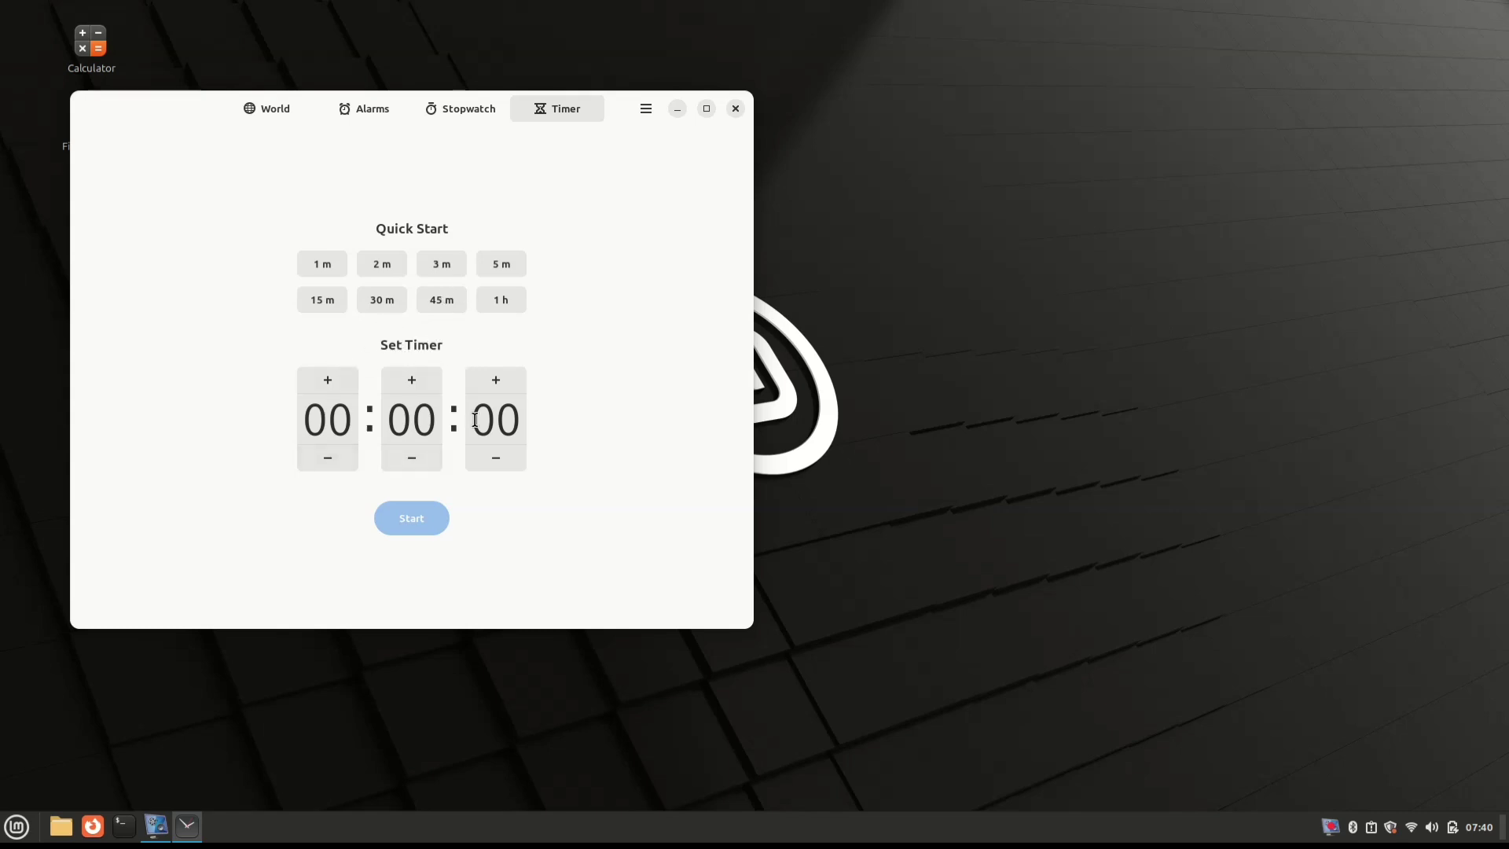
click(413, 383)
click(412, 383)
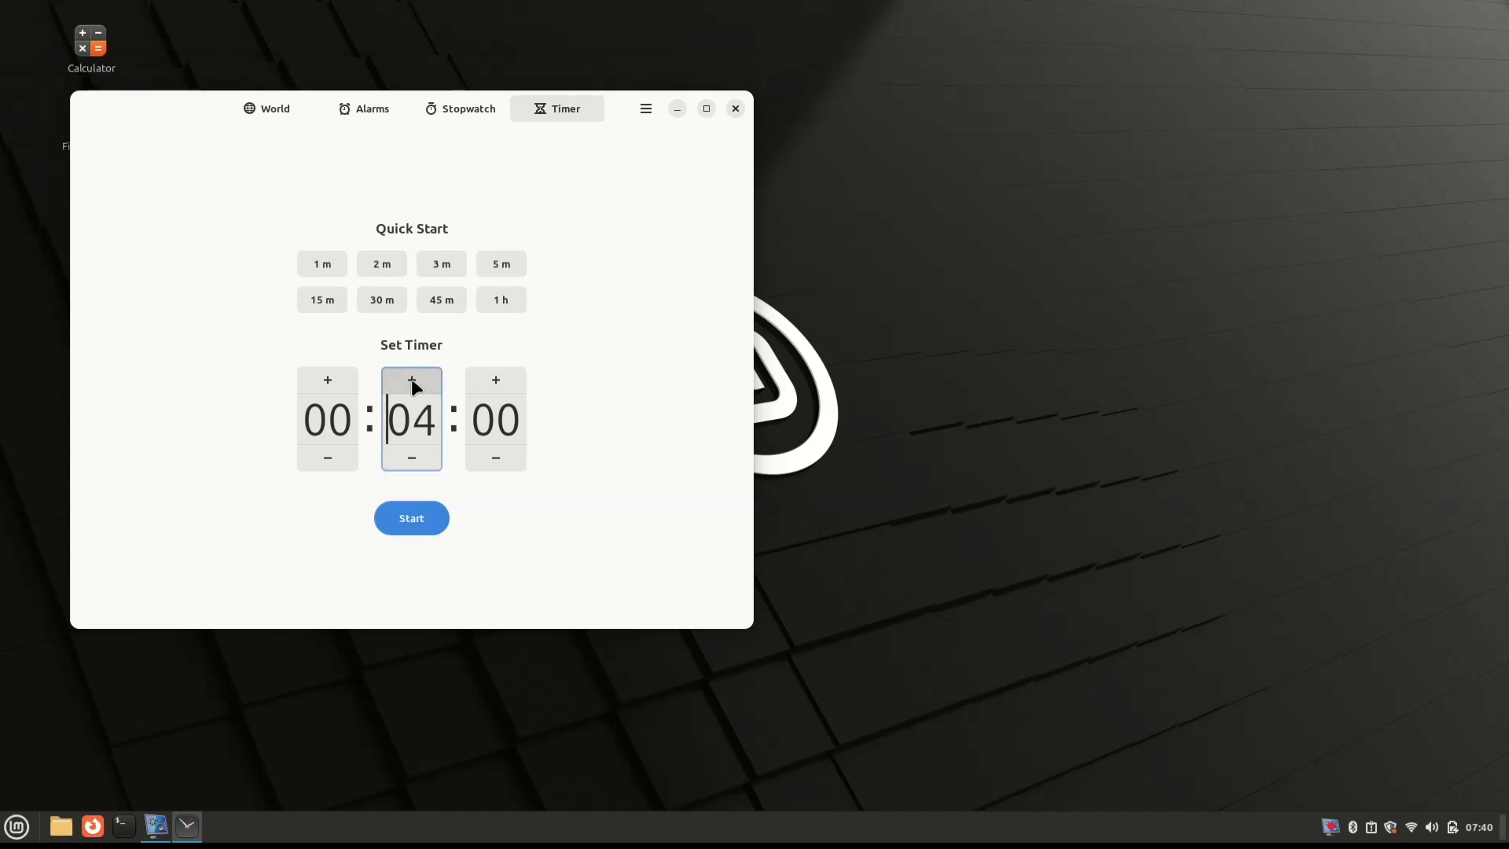
click(414, 520)
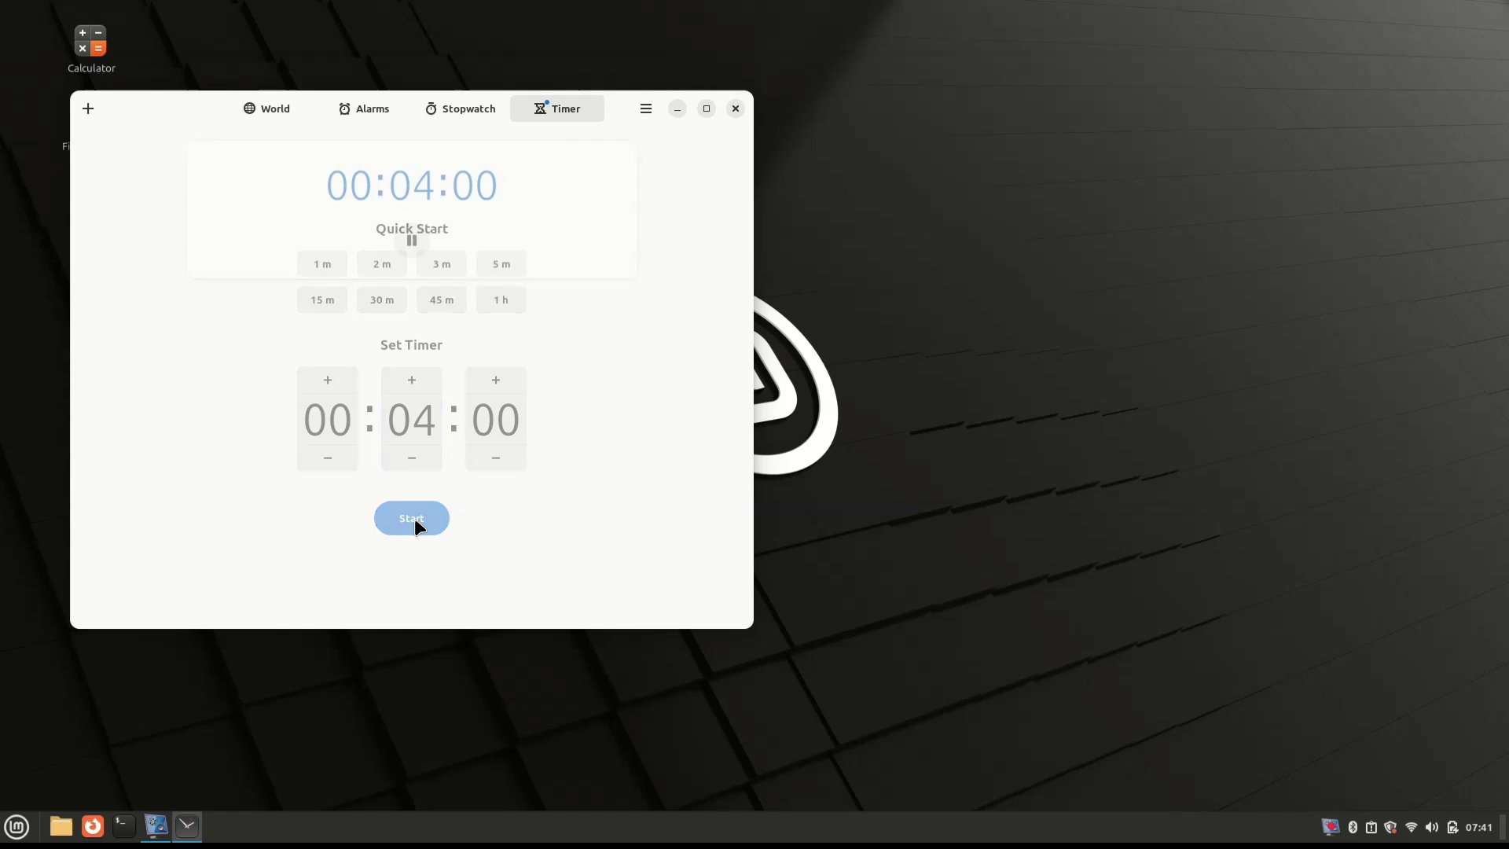
Step: Change the 07:43 alarm to 07:42, then stop it when it rings
click(365, 110)
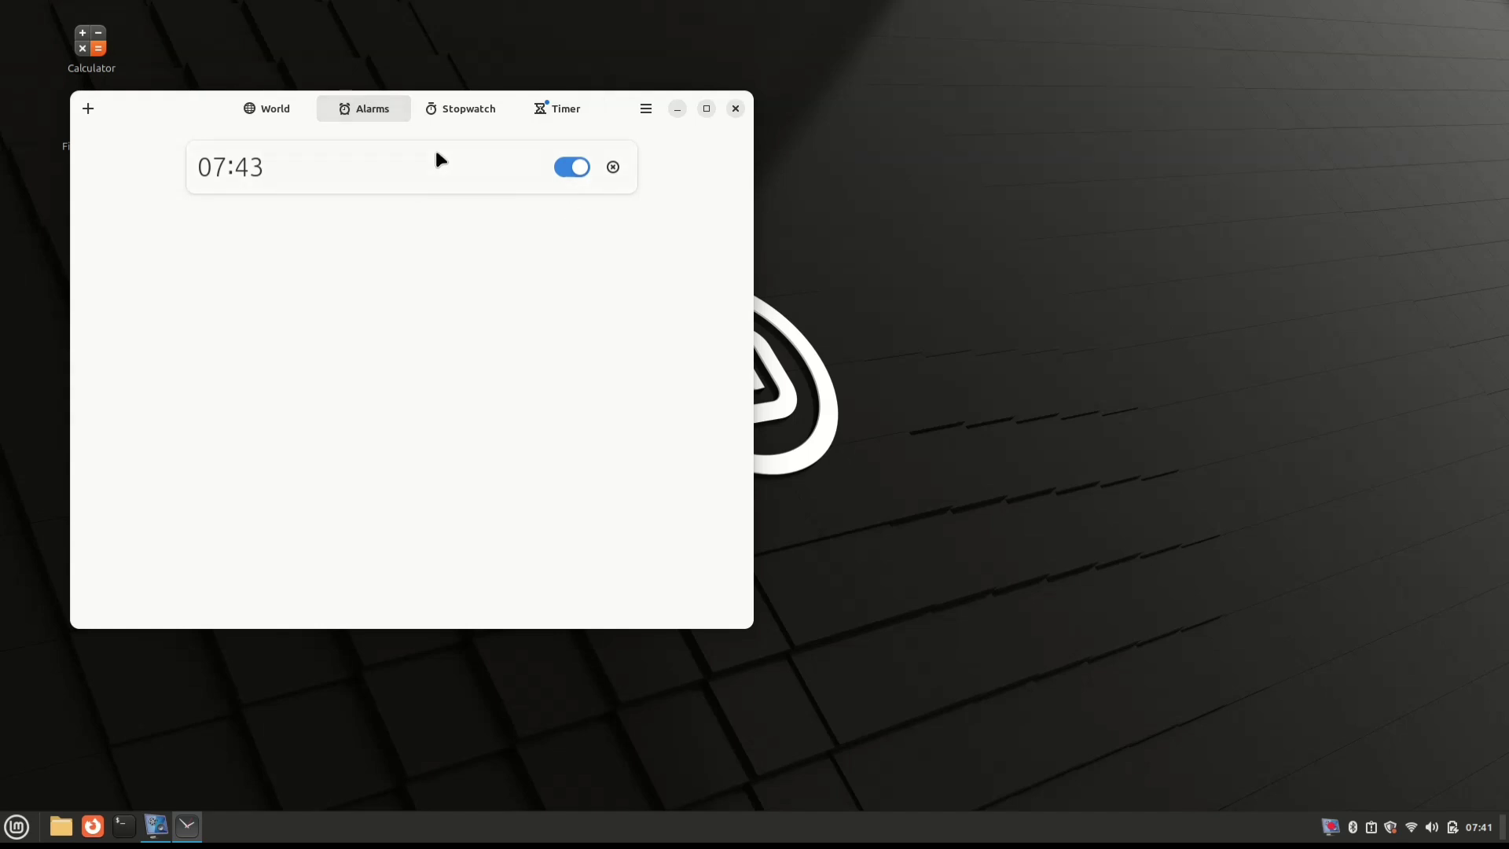
click(445, 168)
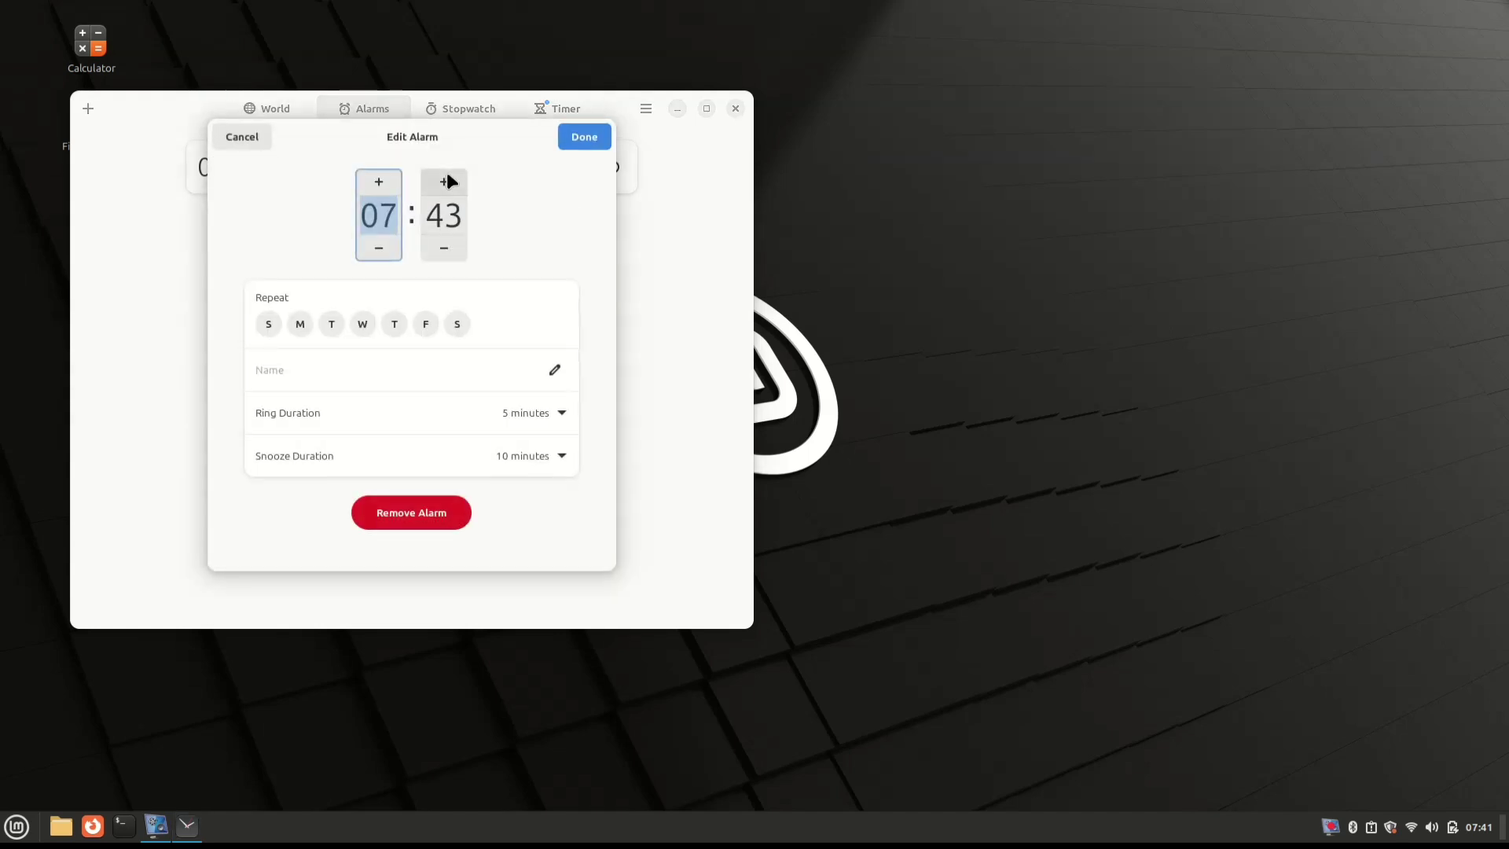
click(441, 246)
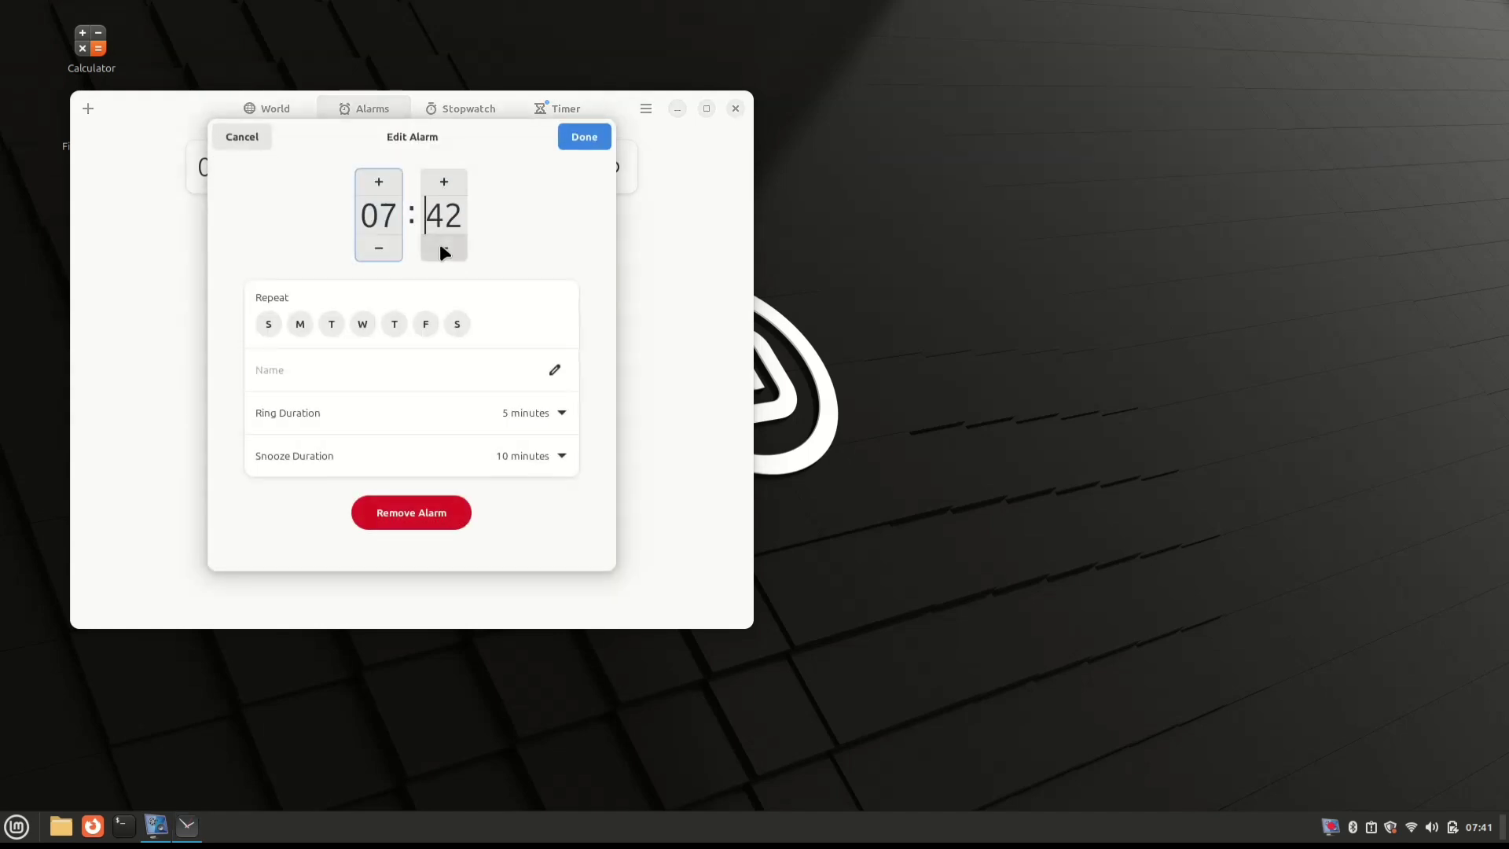
click(582, 139)
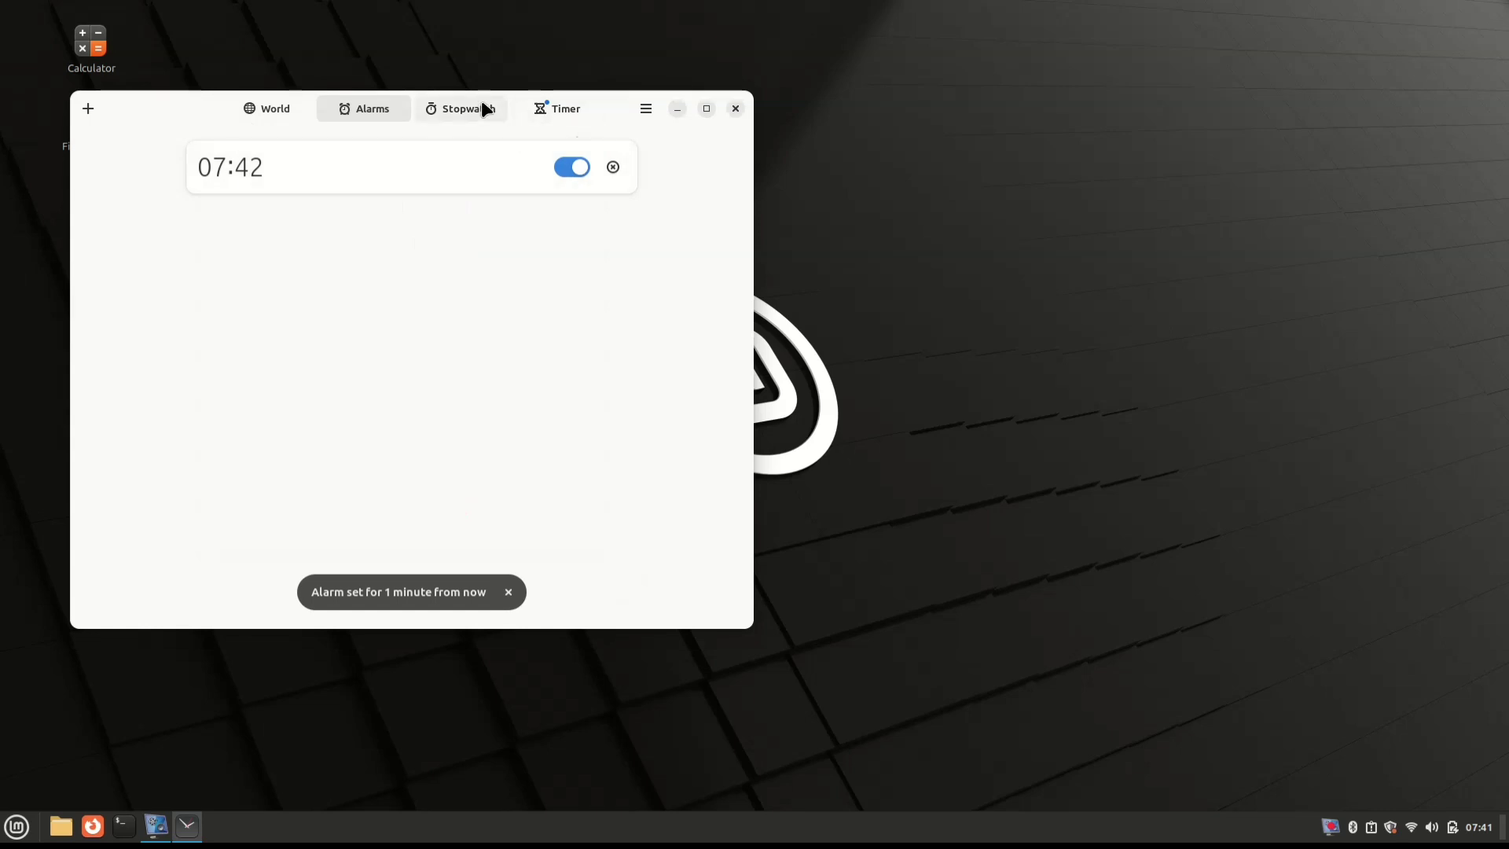
click(560, 107)
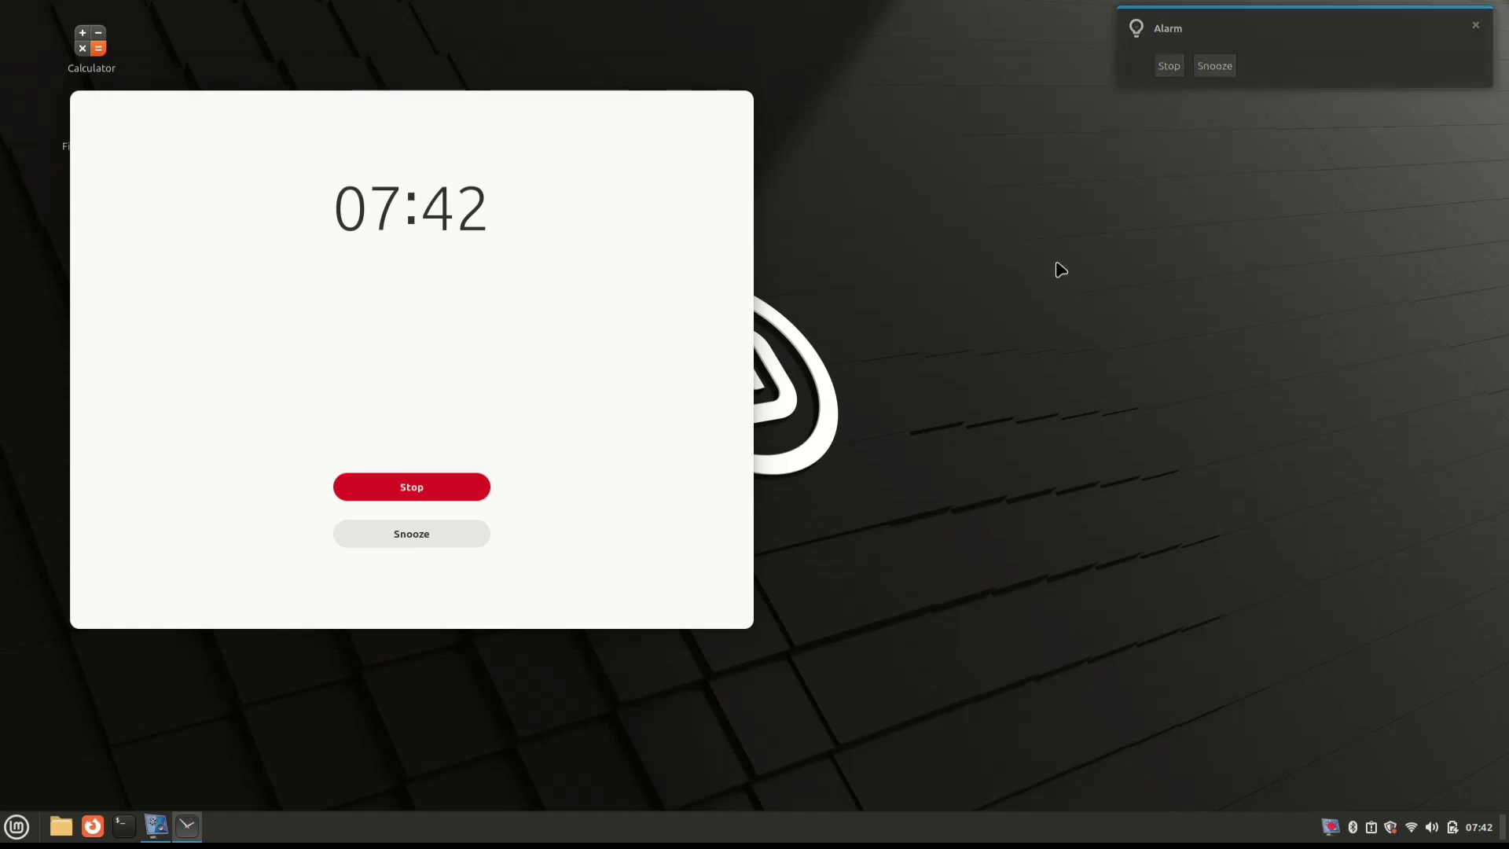
click(453, 494)
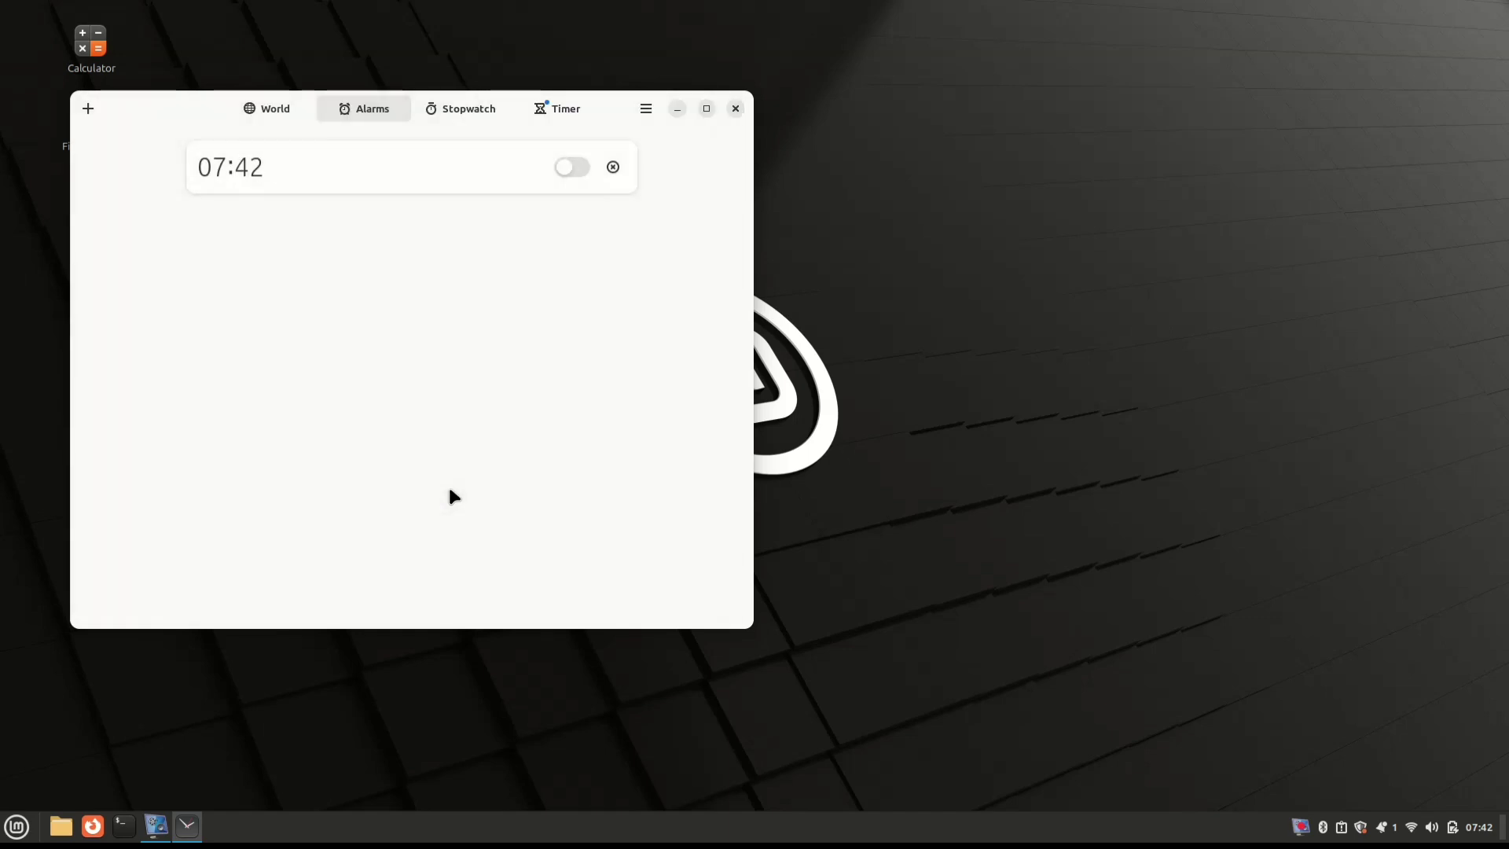
Step: Delete the 07:42 alarm, then pause the countdown at 00:02:10 and resume it
click(614, 168)
key(alt+4)
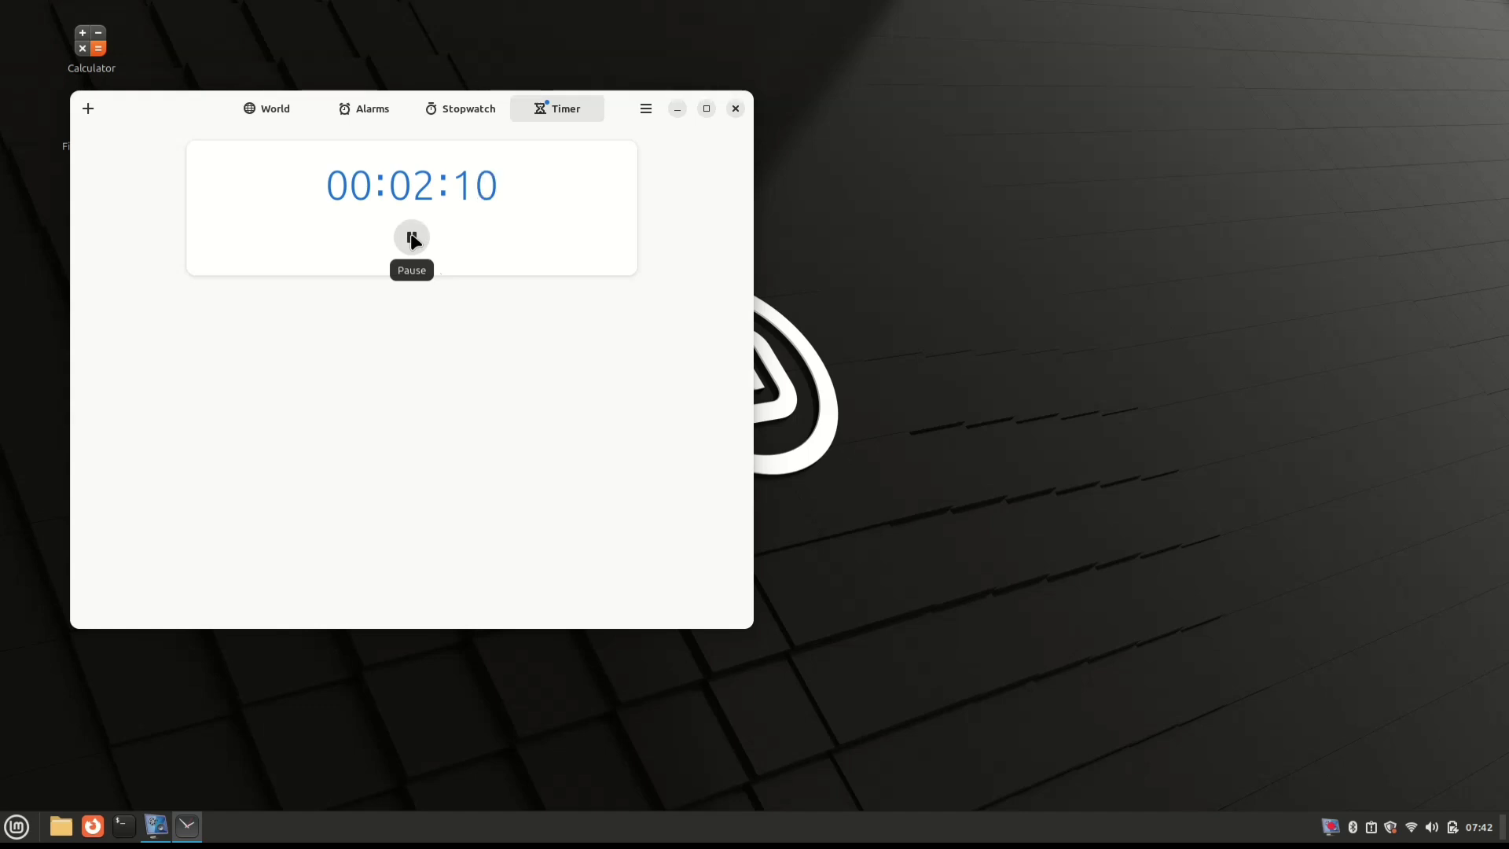
click(411, 237)
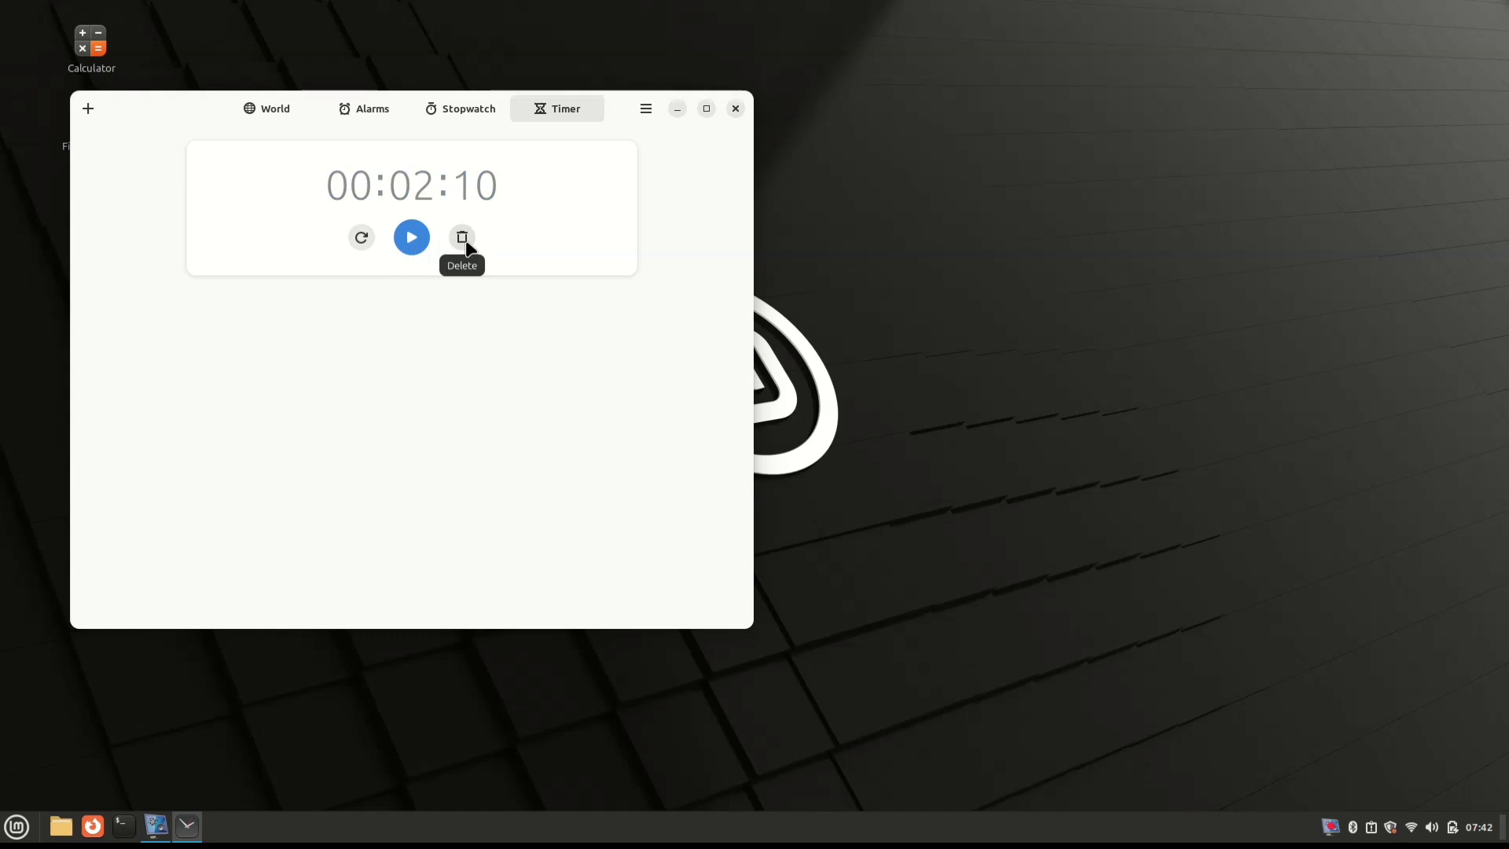
click(413, 244)
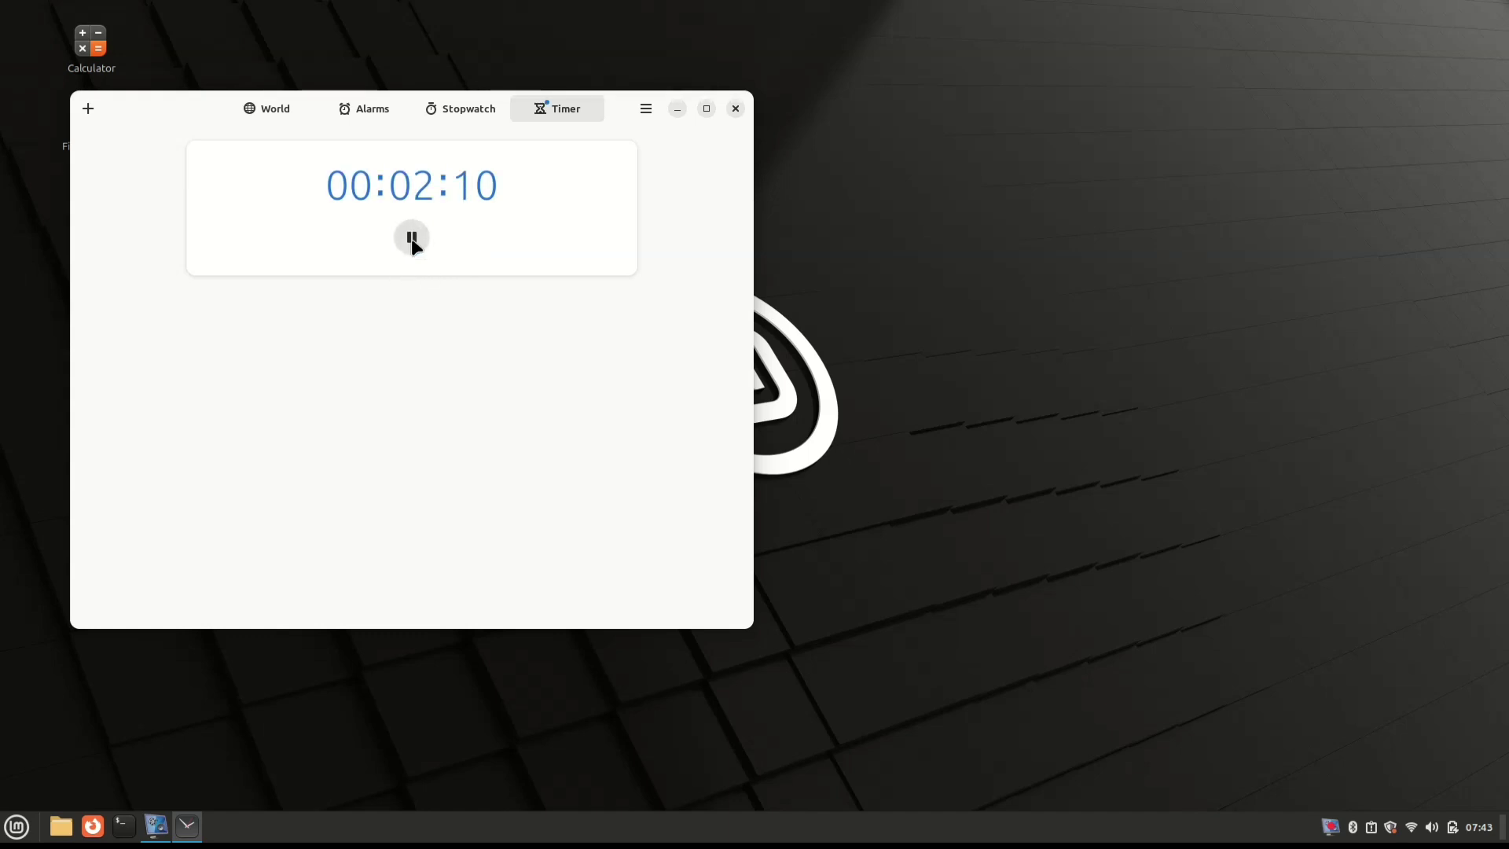
Step: Create and save a 07:47 alarm from the alarms list
click(379, 116)
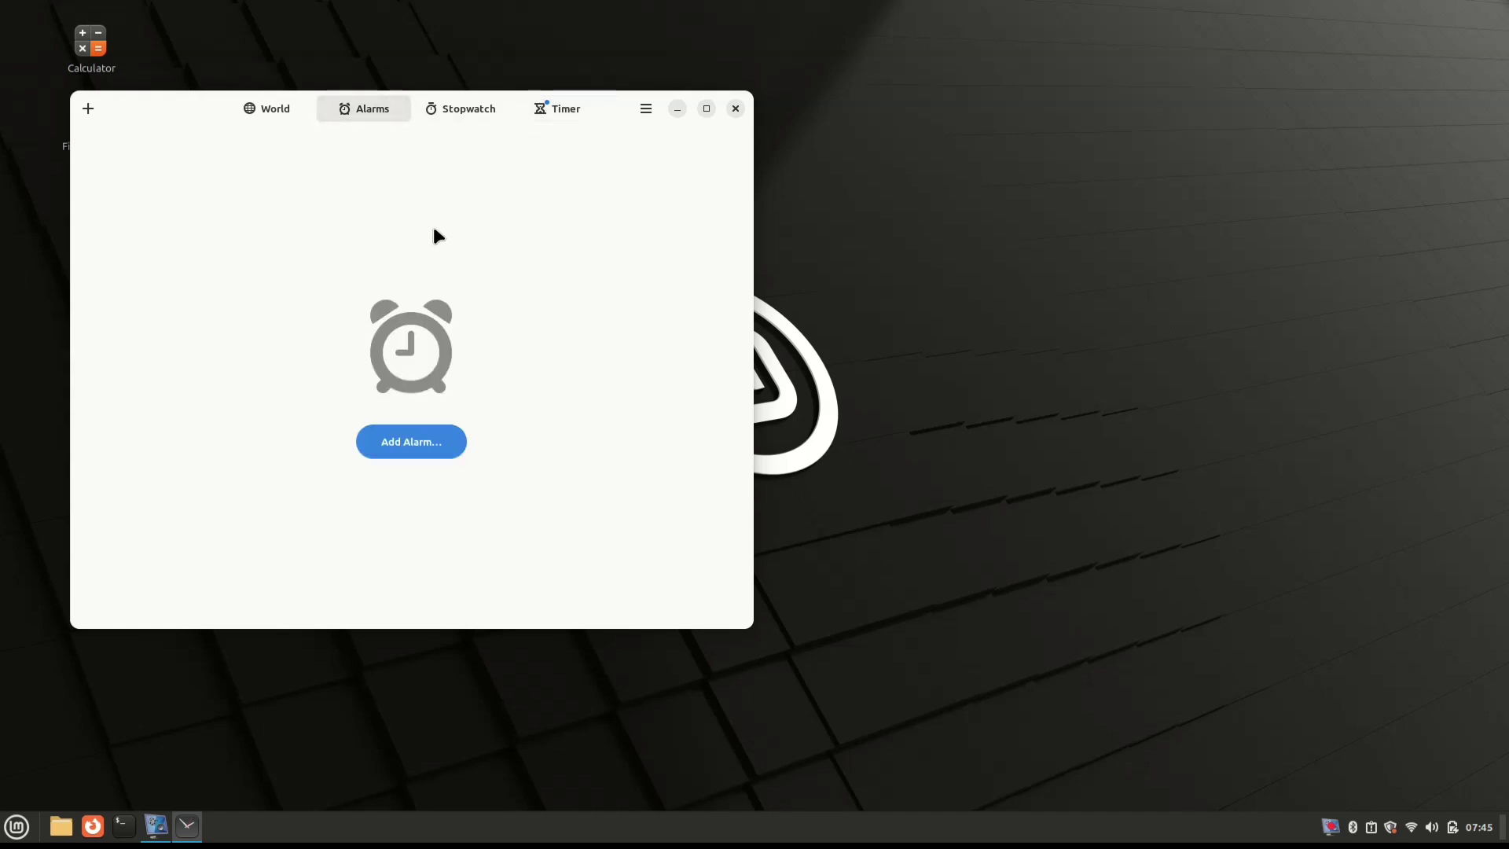
click(412, 447)
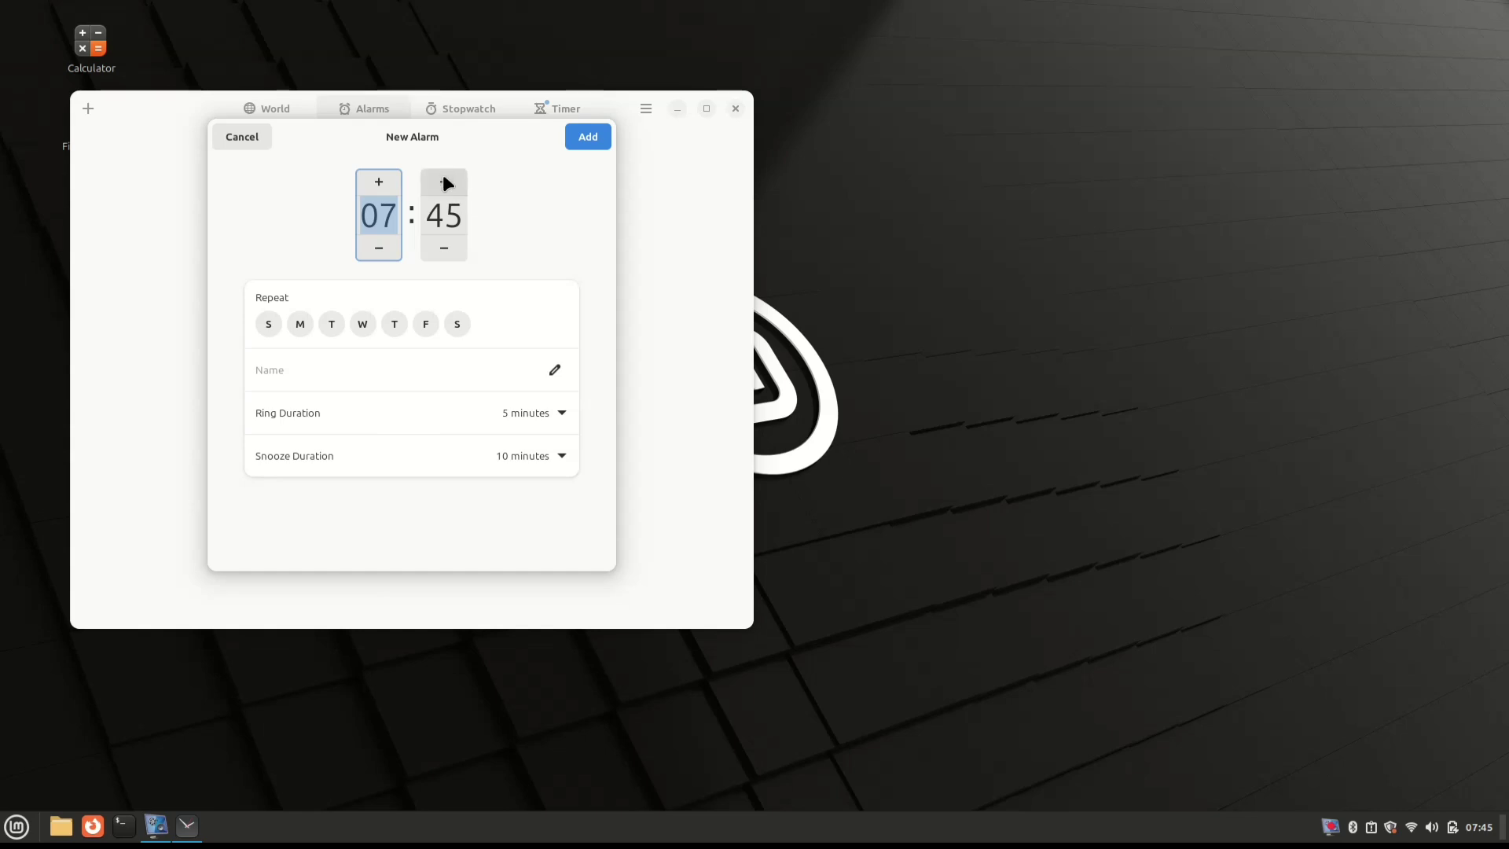
click(445, 183)
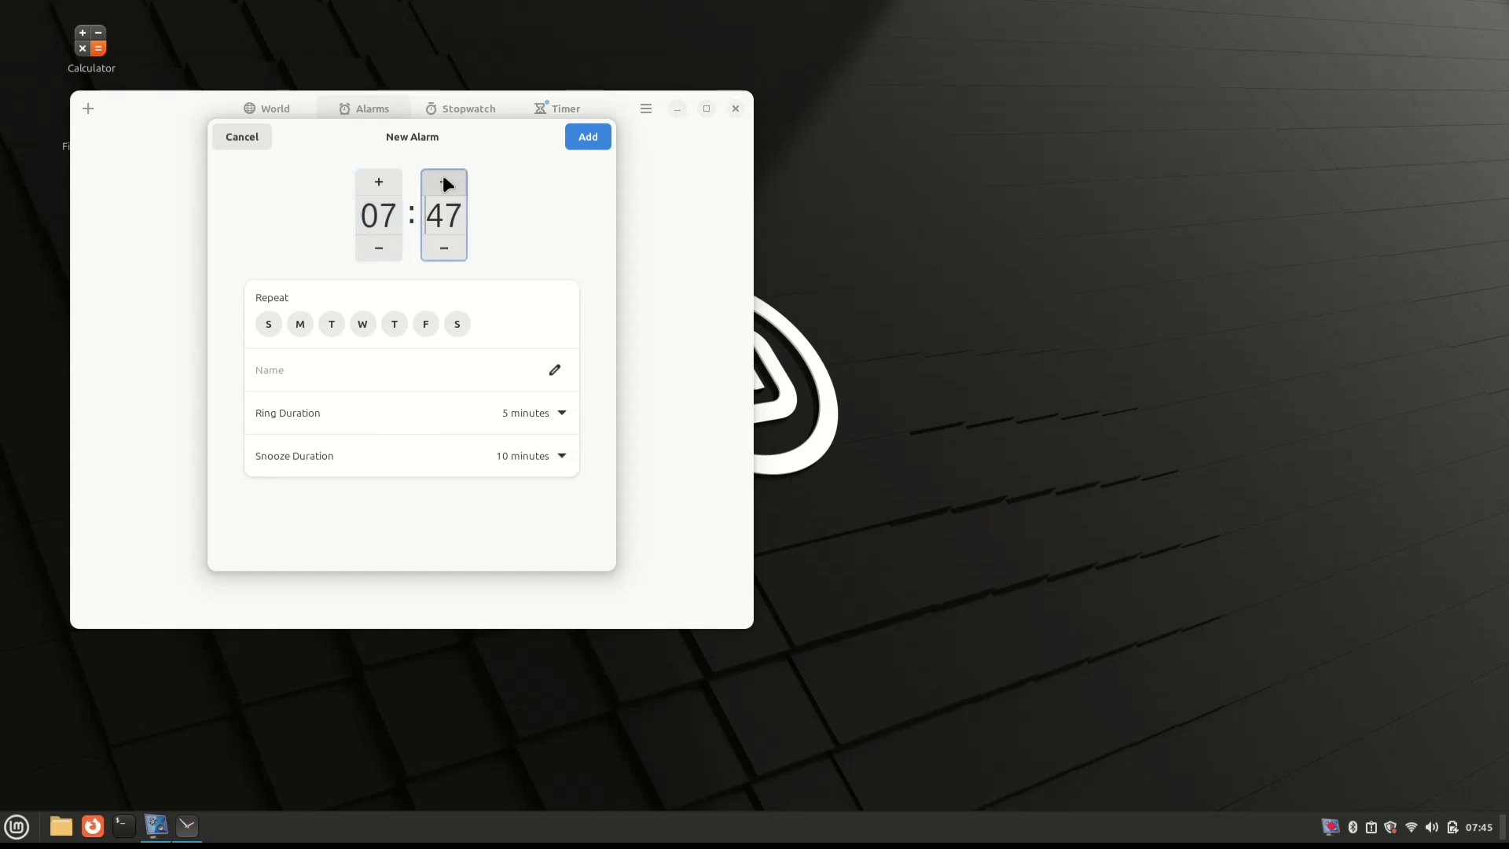
click(587, 138)
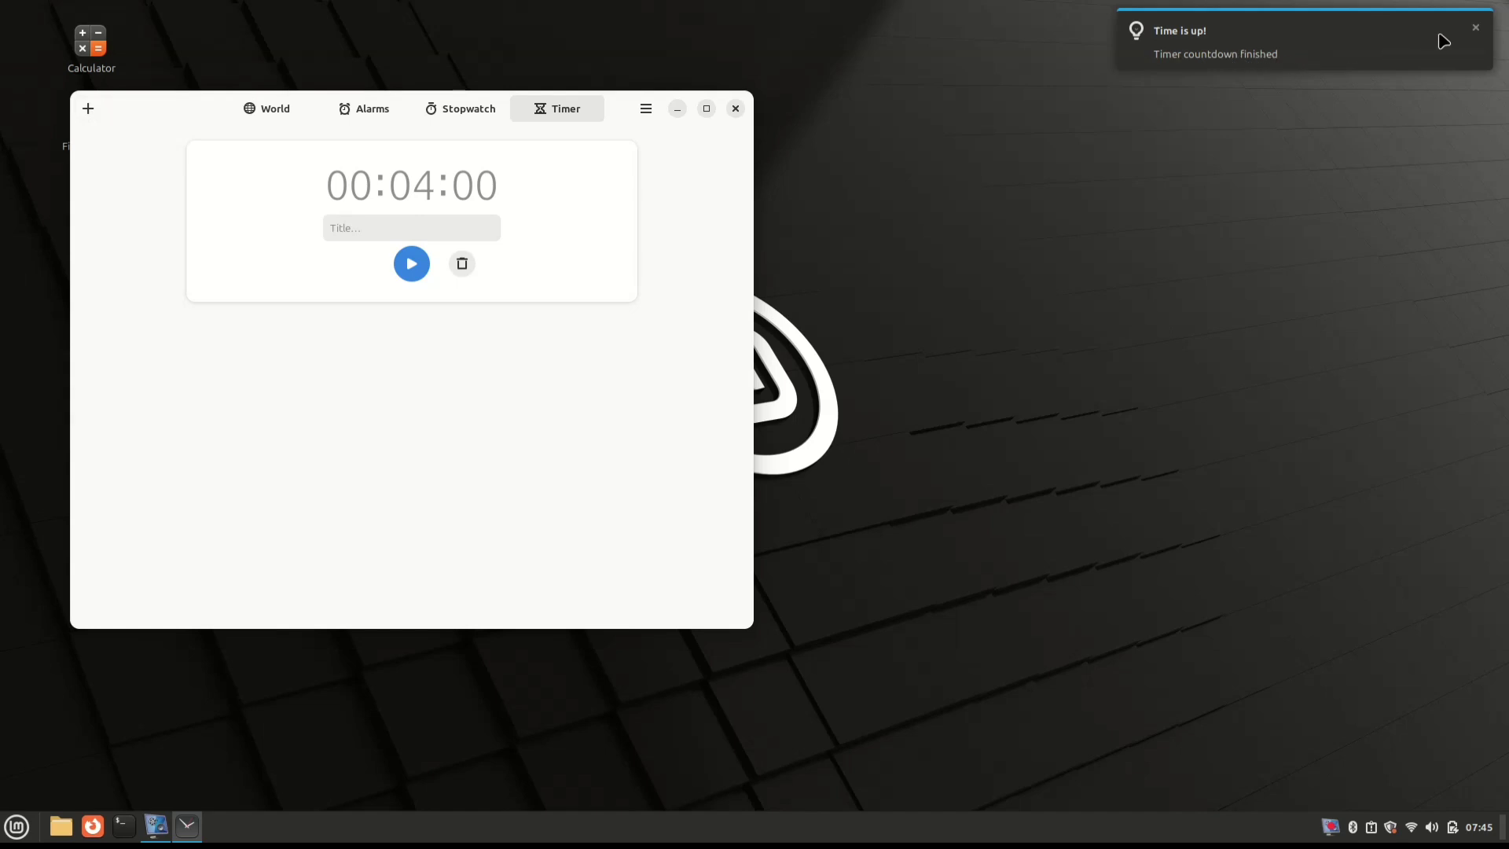
Step: Dismiss the 'Time is up!' notice, delete the finished four-minute timer, and show the alarms
click(1476, 30)
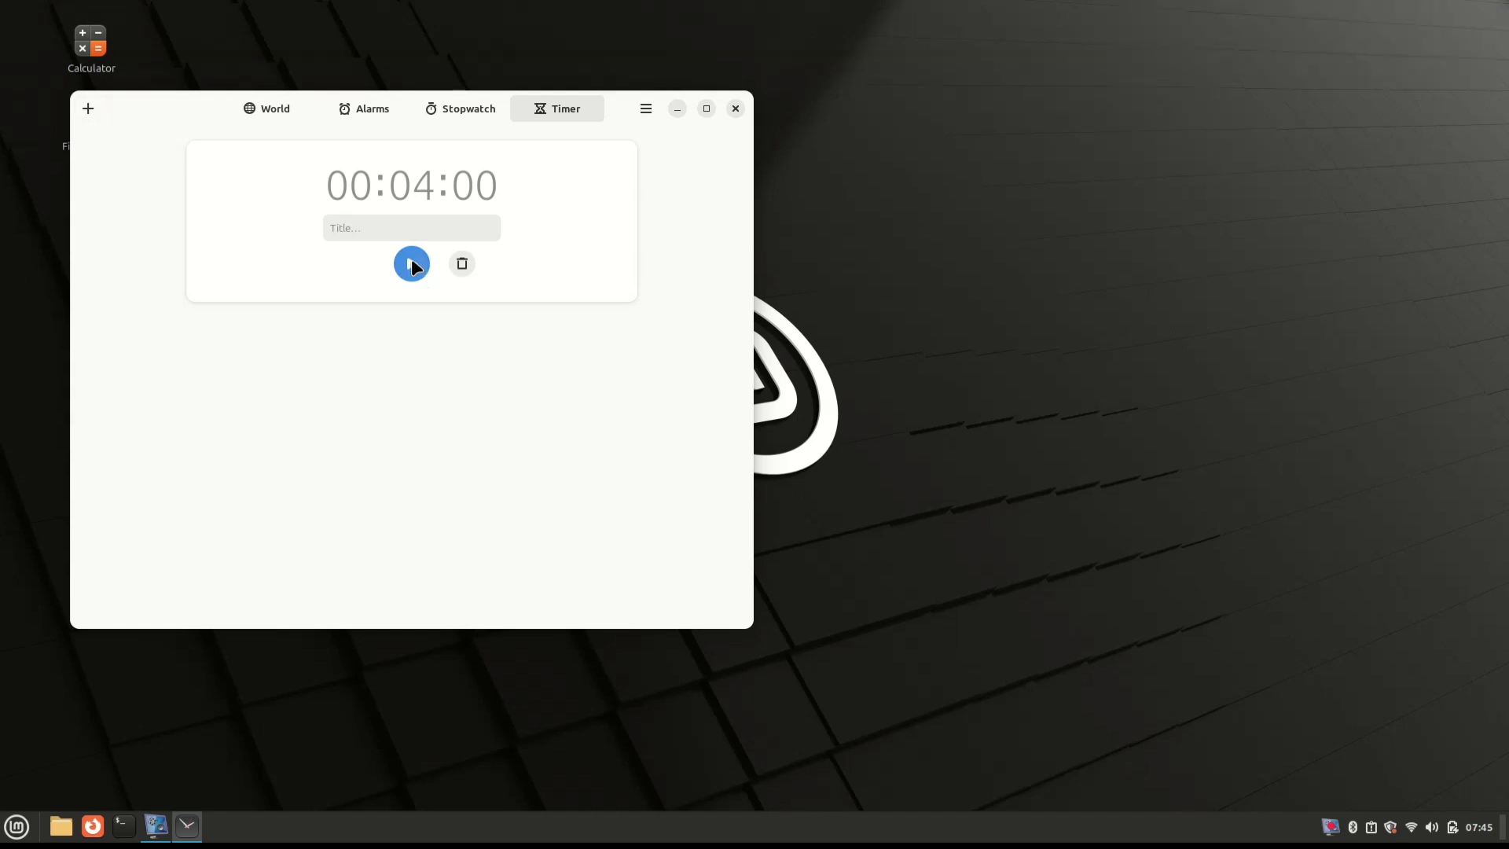
click(463, 265)
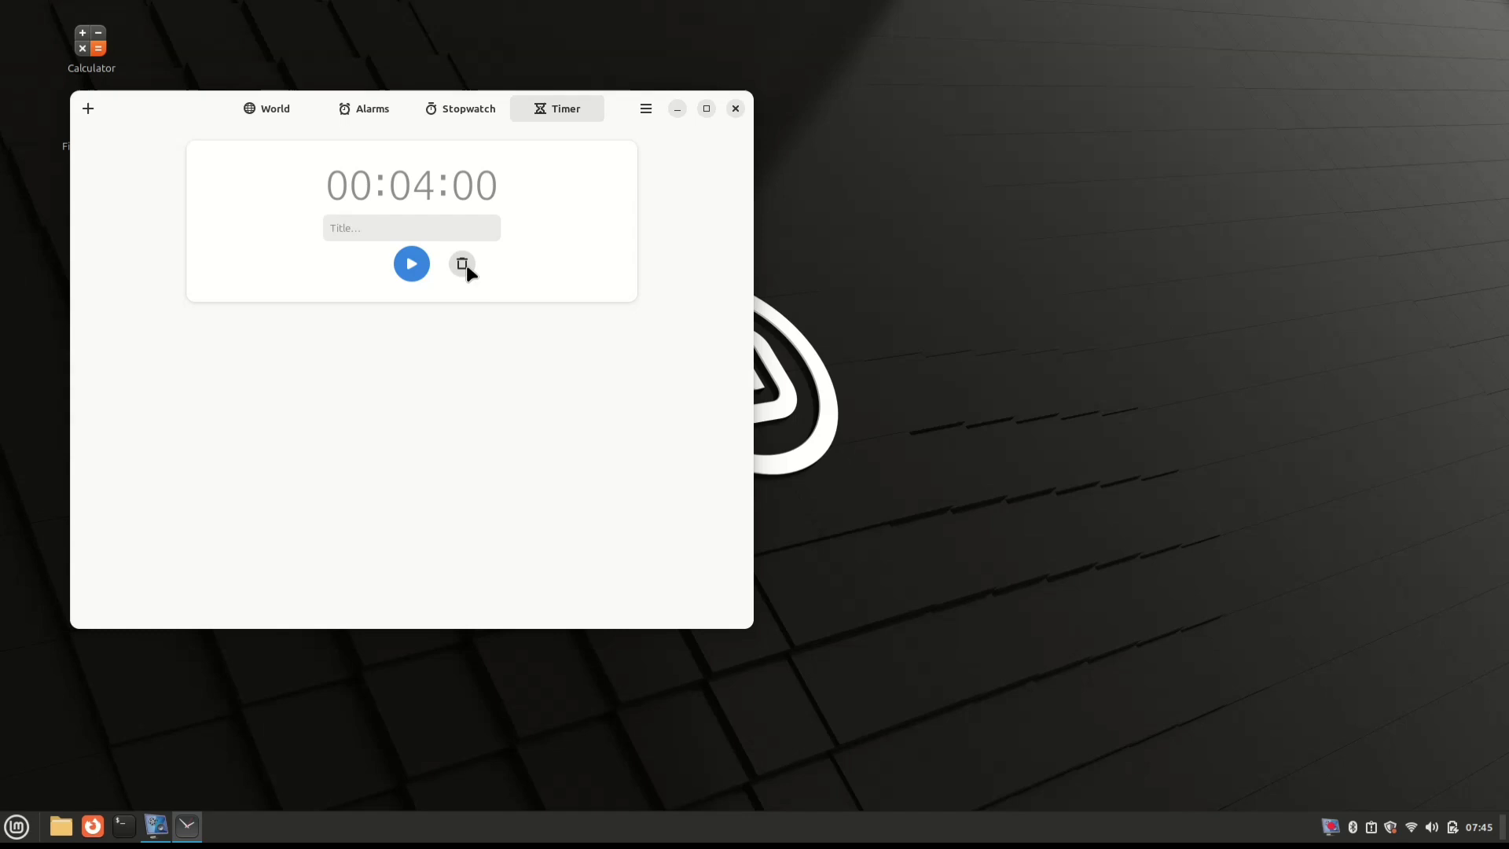
click(364, 110)
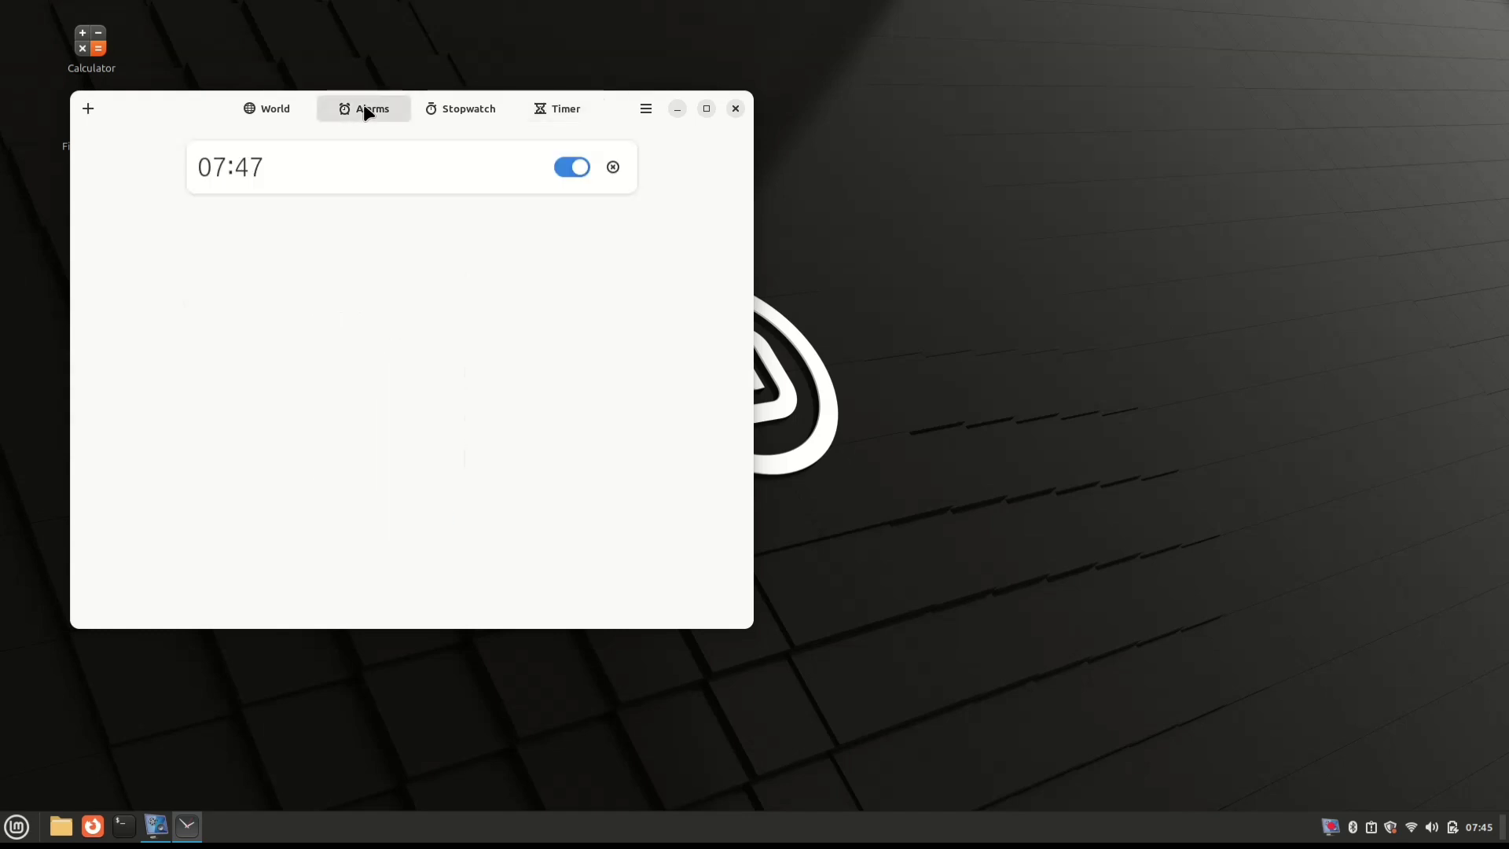
Step: Add three new alarms at 07:48, 07:49 and 07:50
click(87, 110)
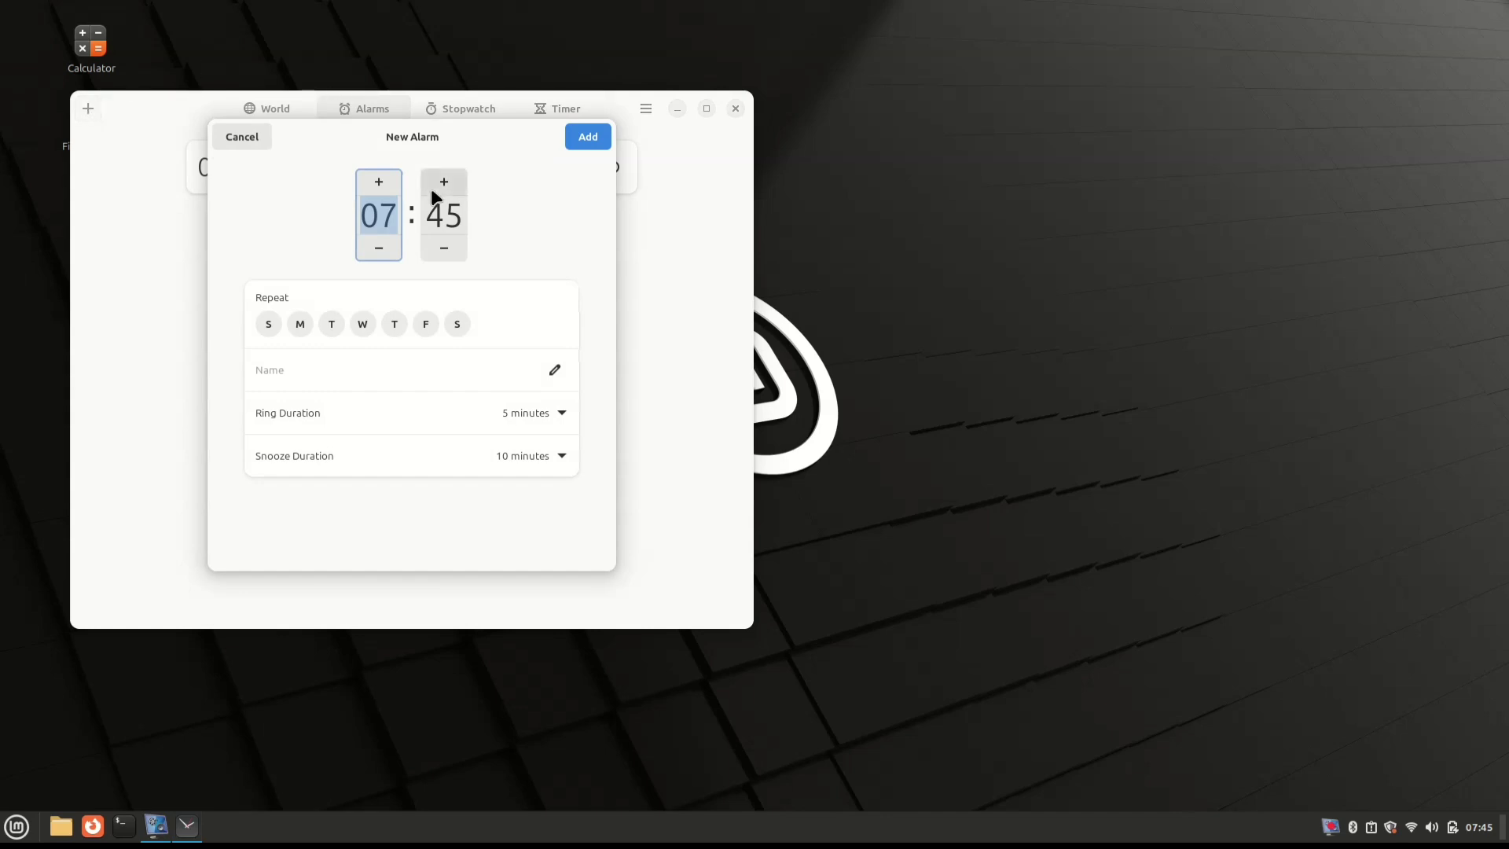
click(444, 182)
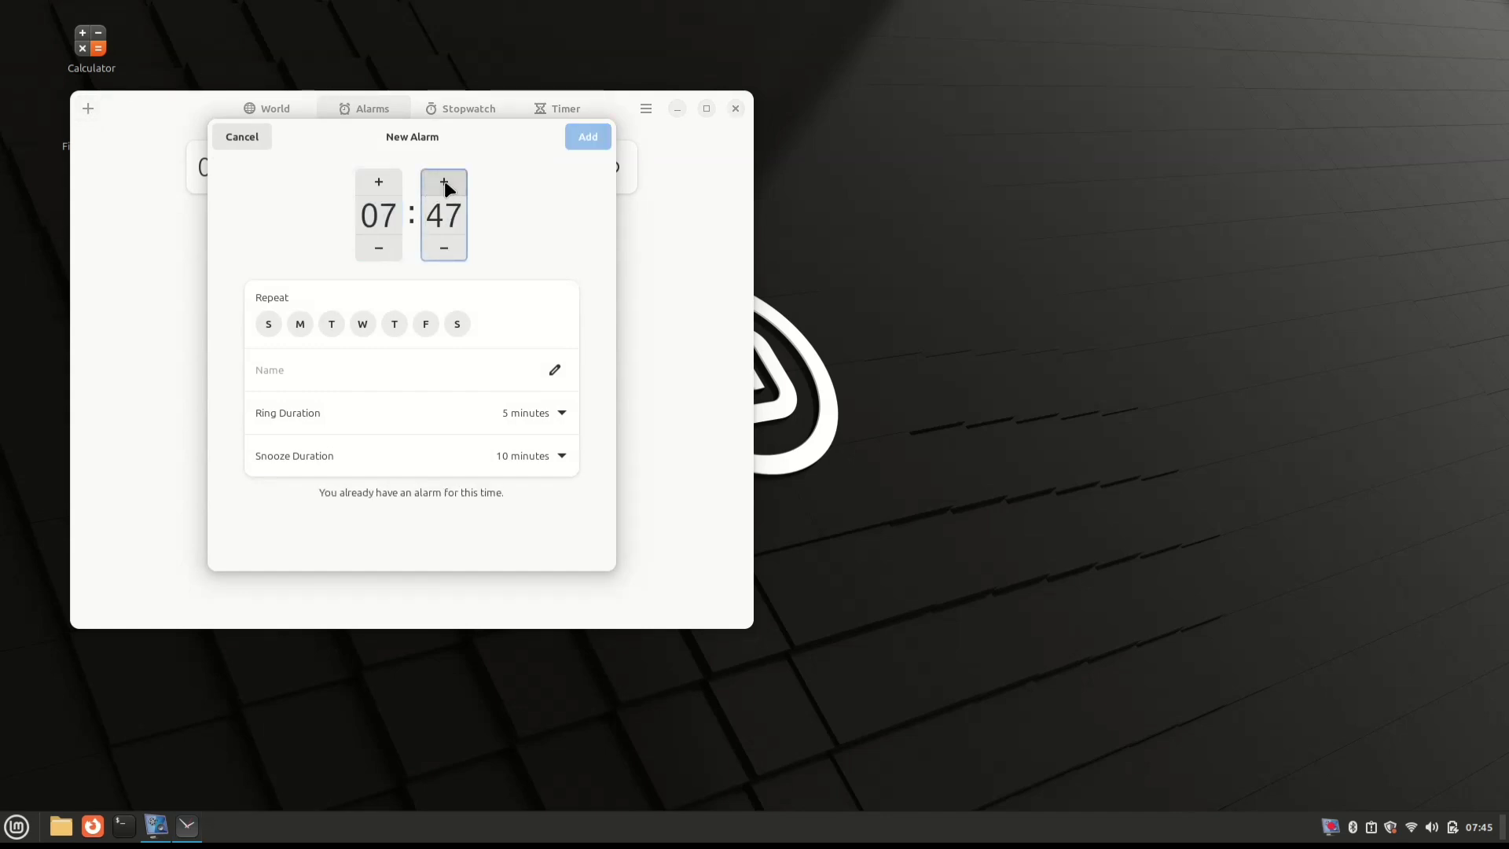
click(444, 182)
click(586, 138)
click(88, 110)
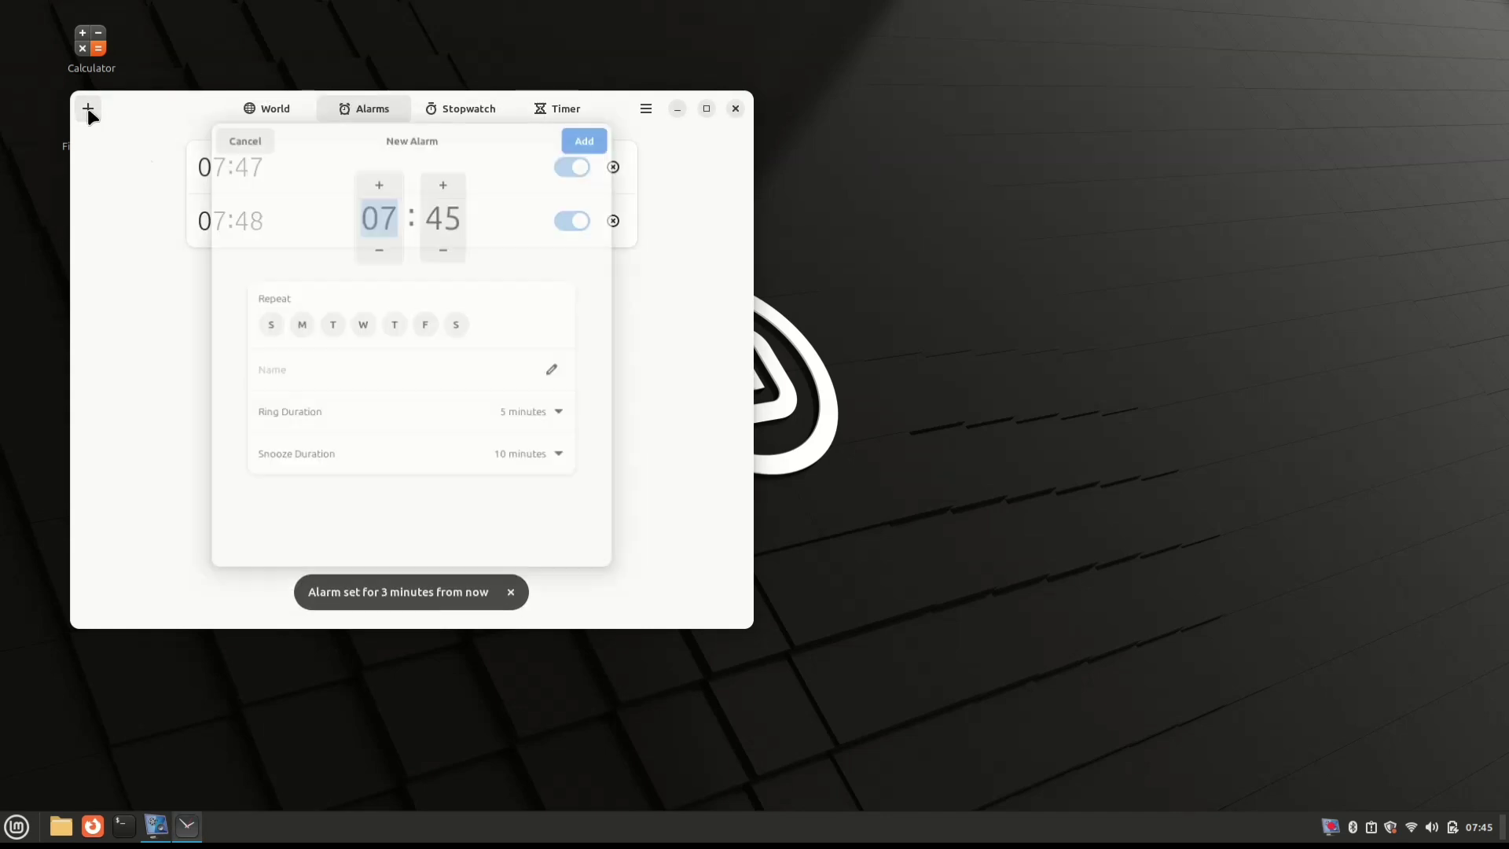
click(444, 183)
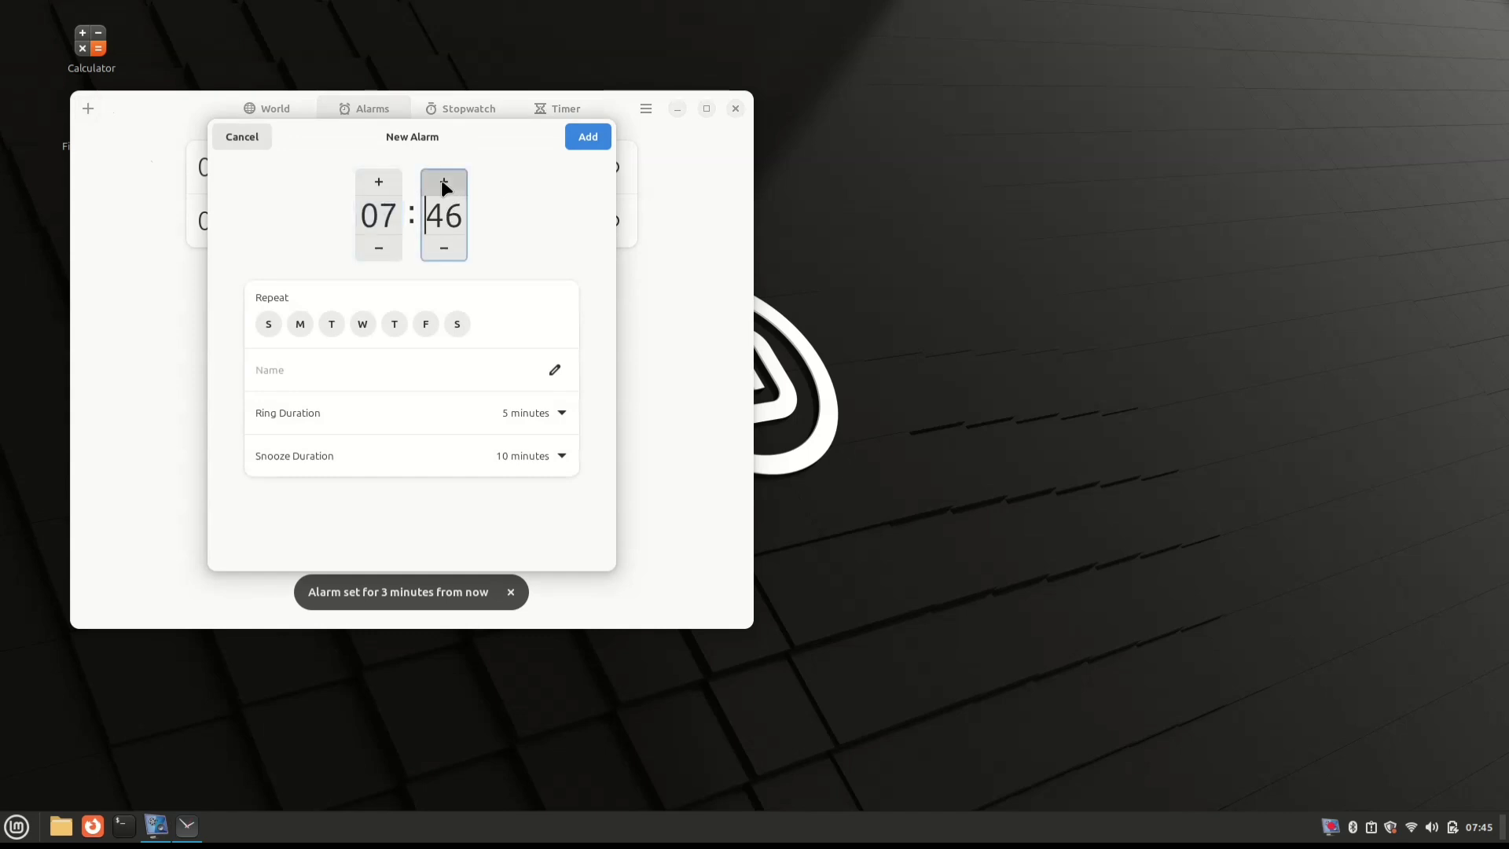
click(444, 183)
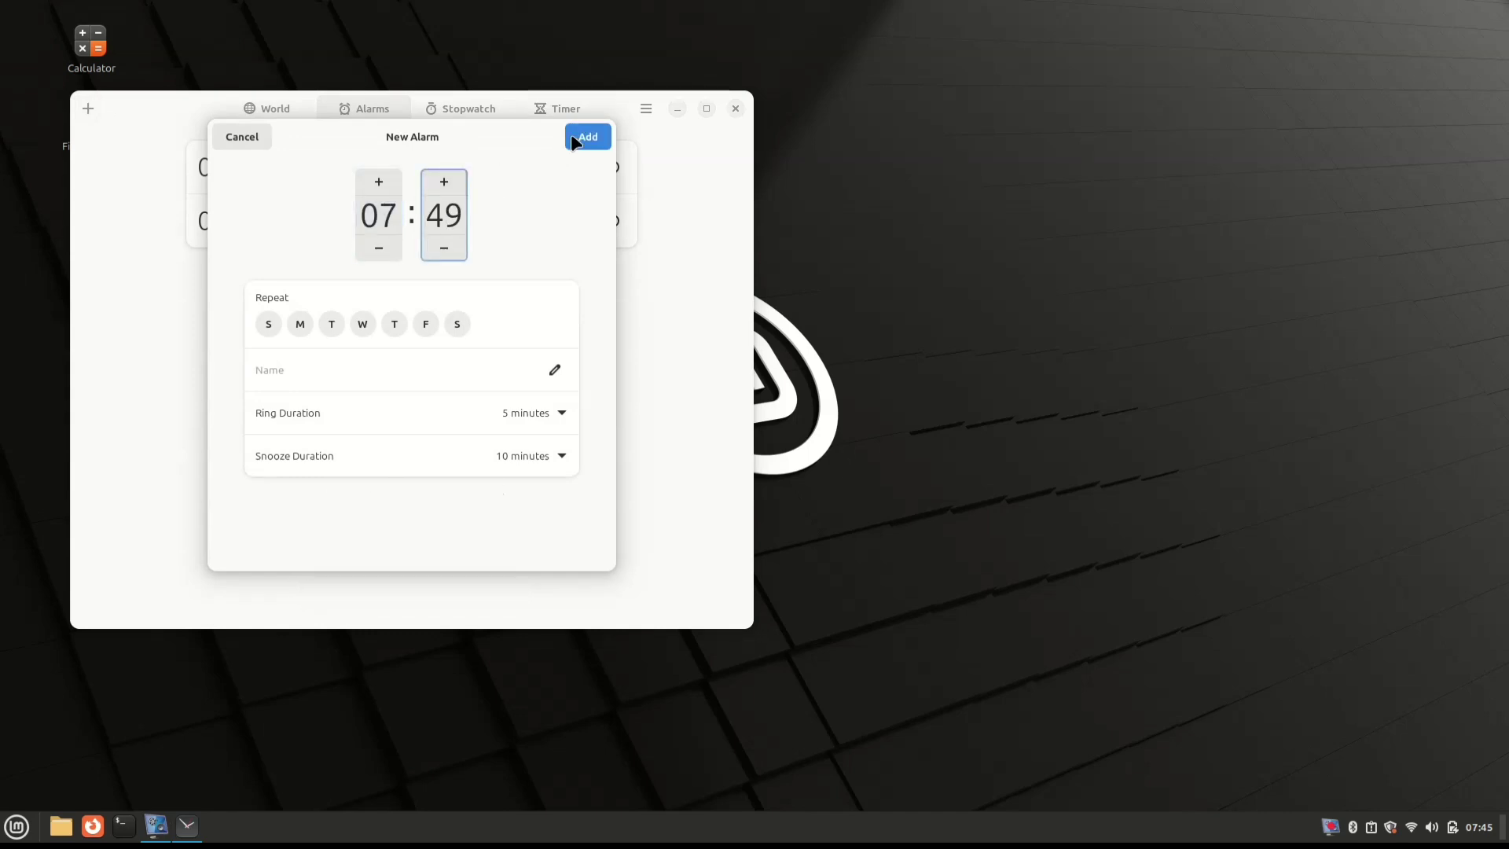
click(586, 138)
click(88, 109)
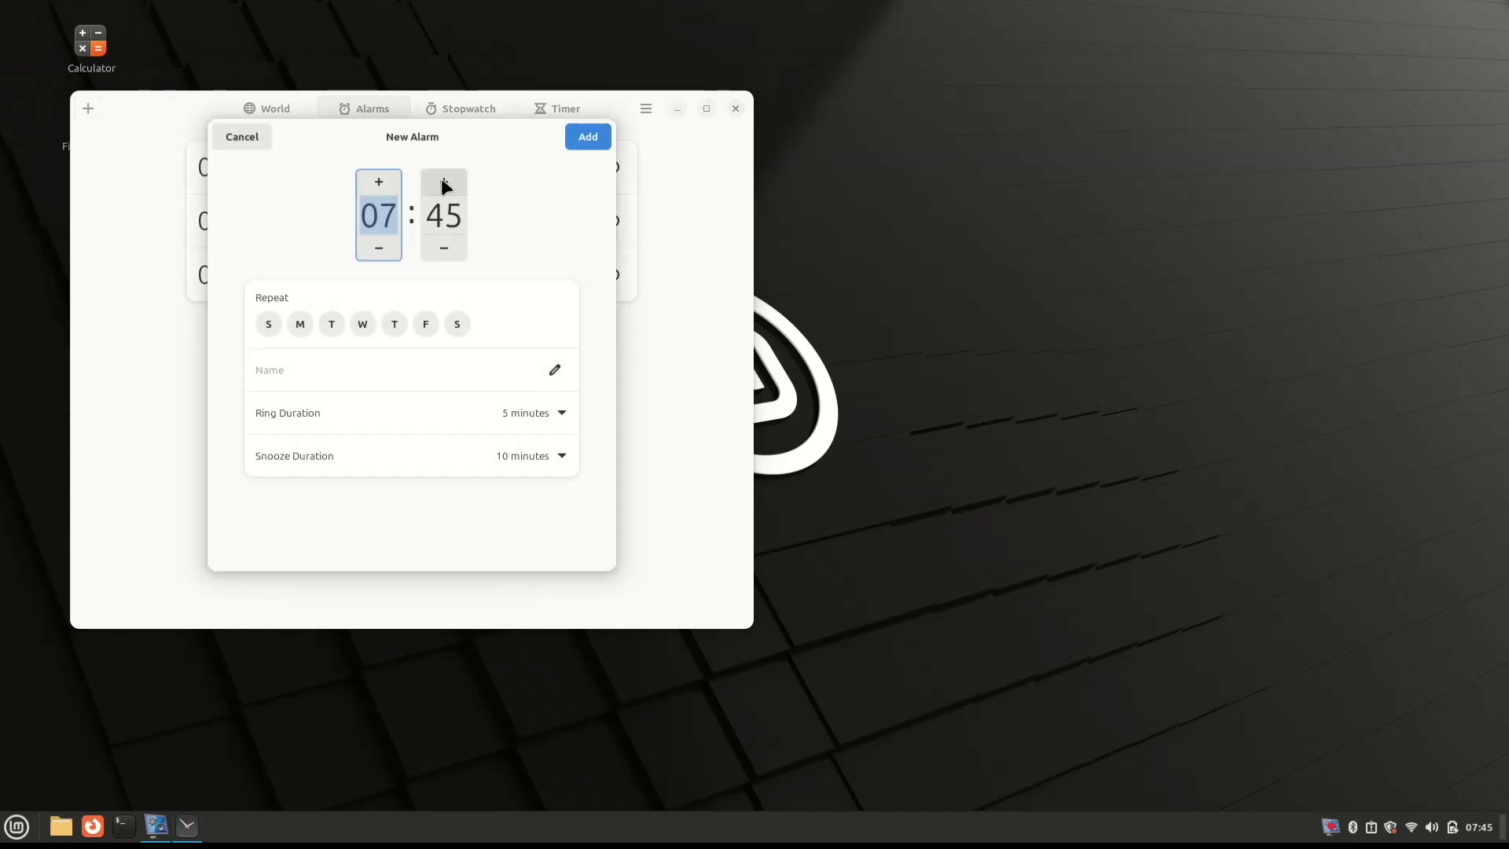
click(444, 183)
click(444, 183)
click(444, 183)
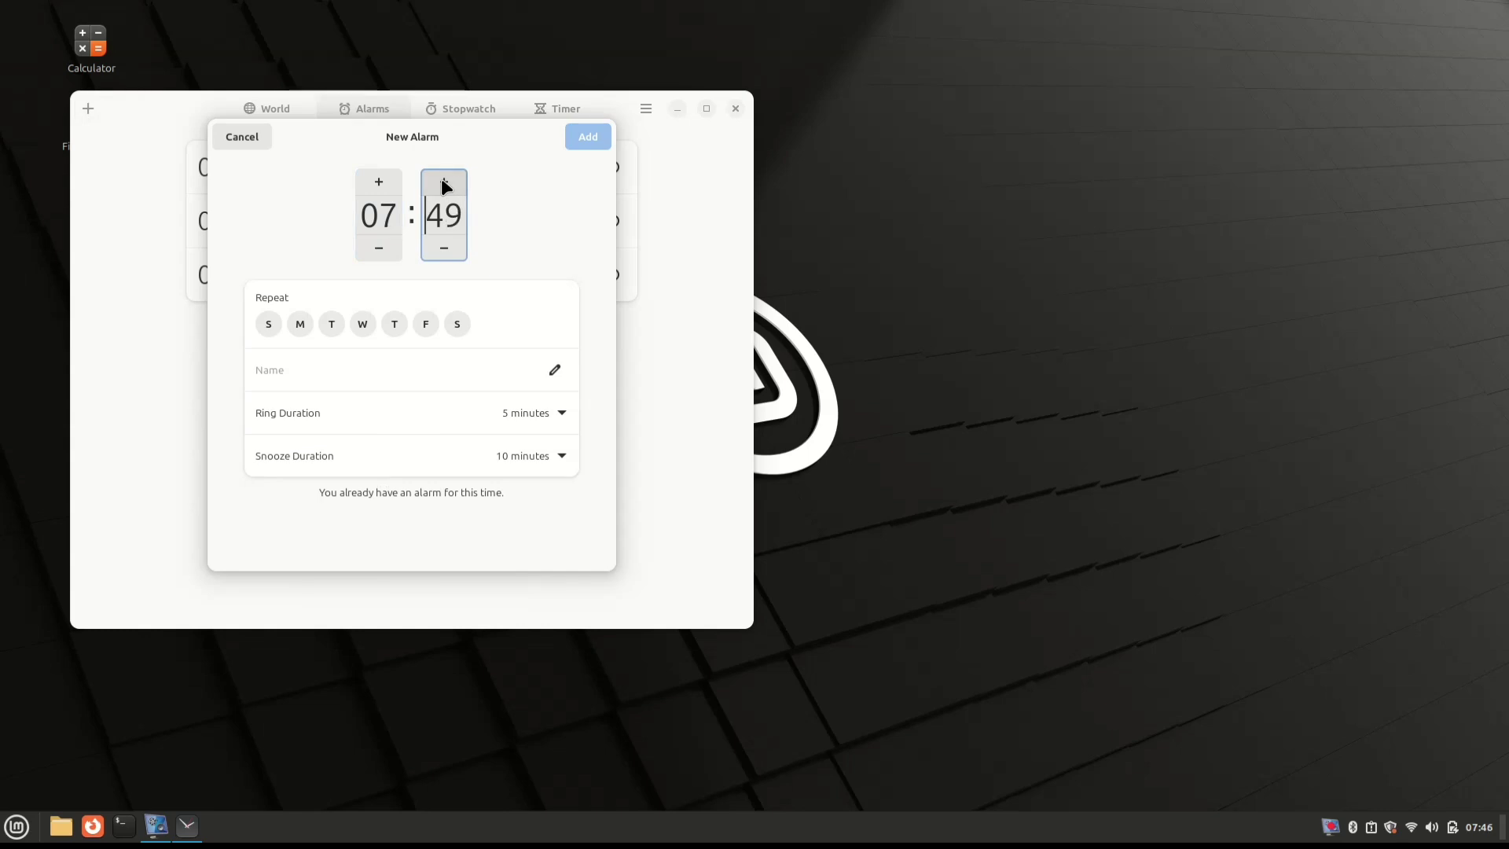
click(444, 183)
click(586, 137)
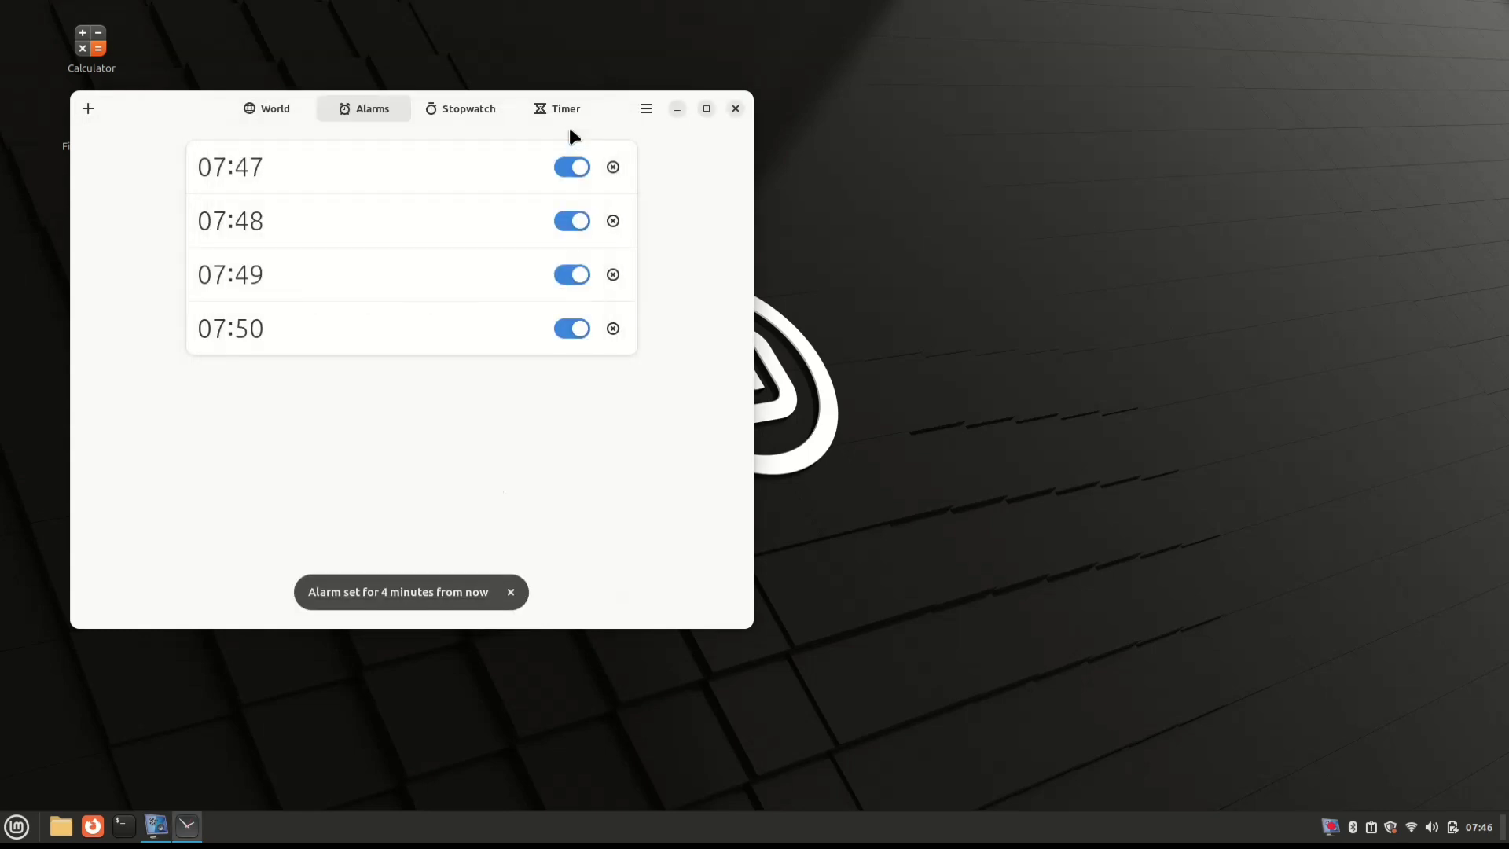
Step: Add three more alarms at 07:52, 07:51 and 08:46
click(91, 108)
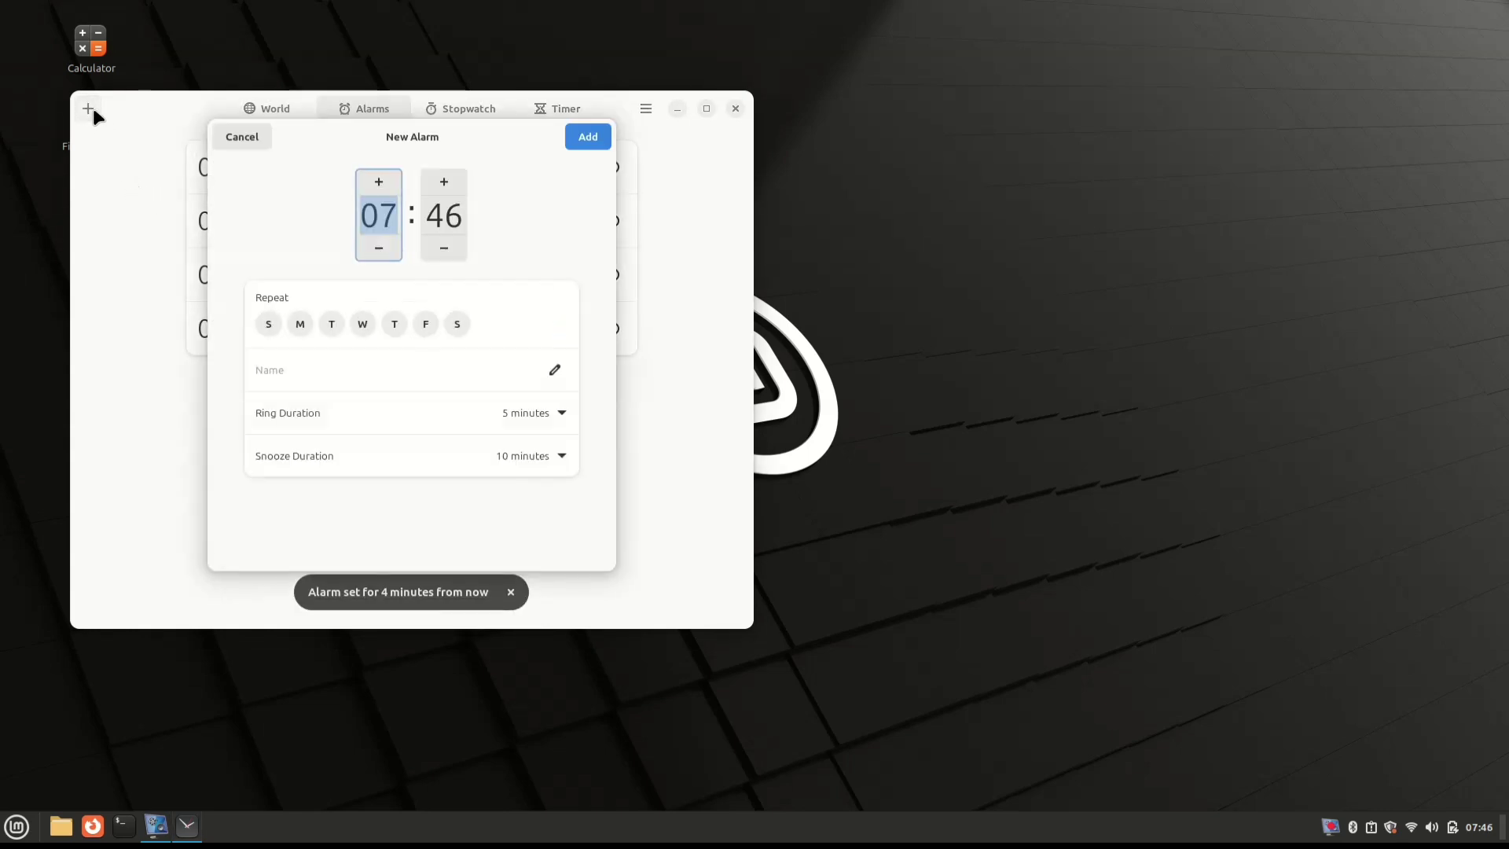
triple_click(454, 186)
click(455, 186)
double_click(454, 186)
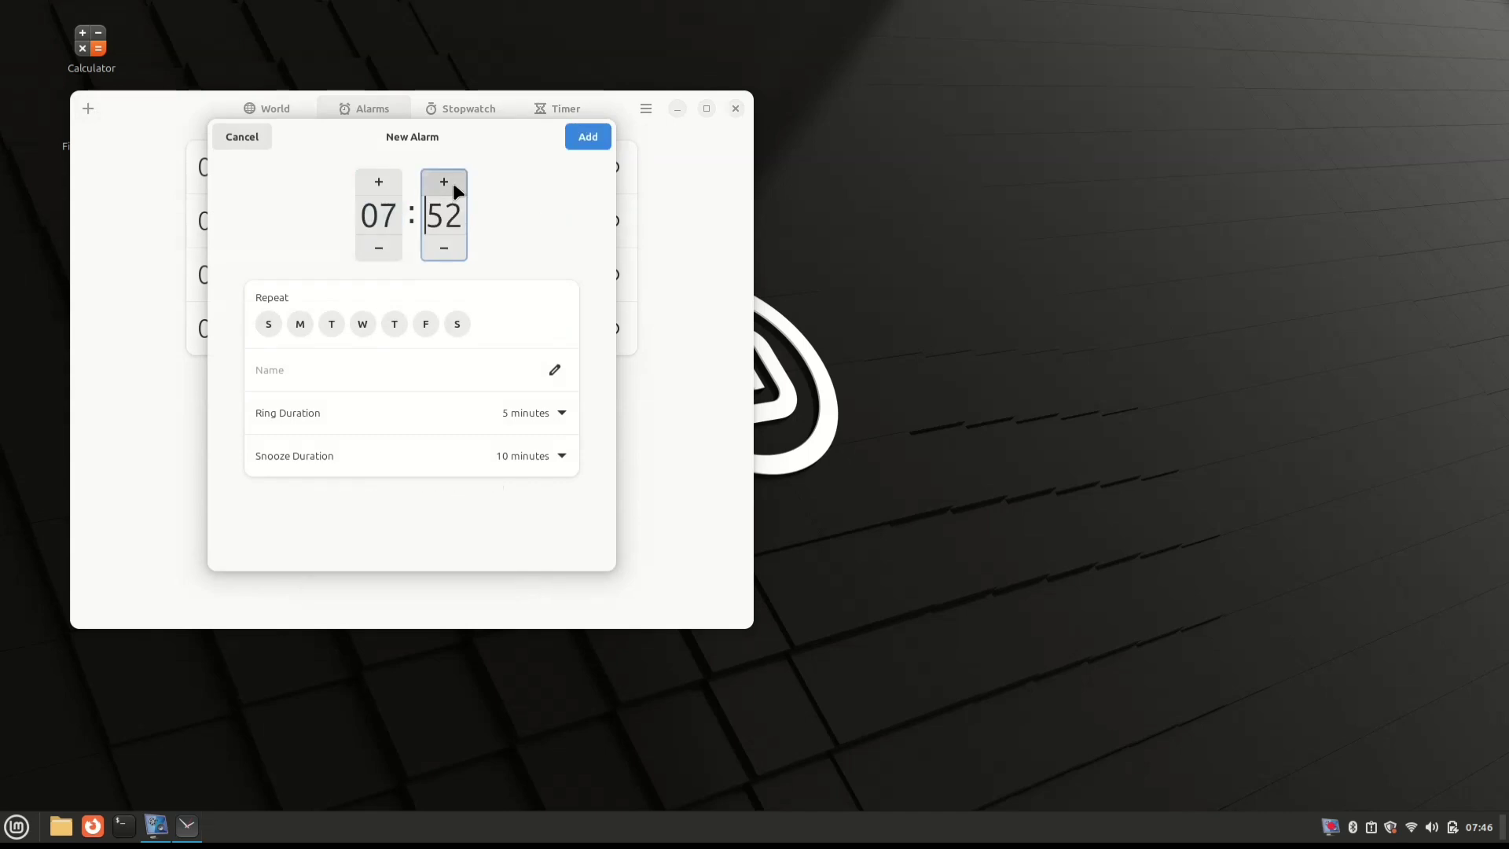
click(598, 135)
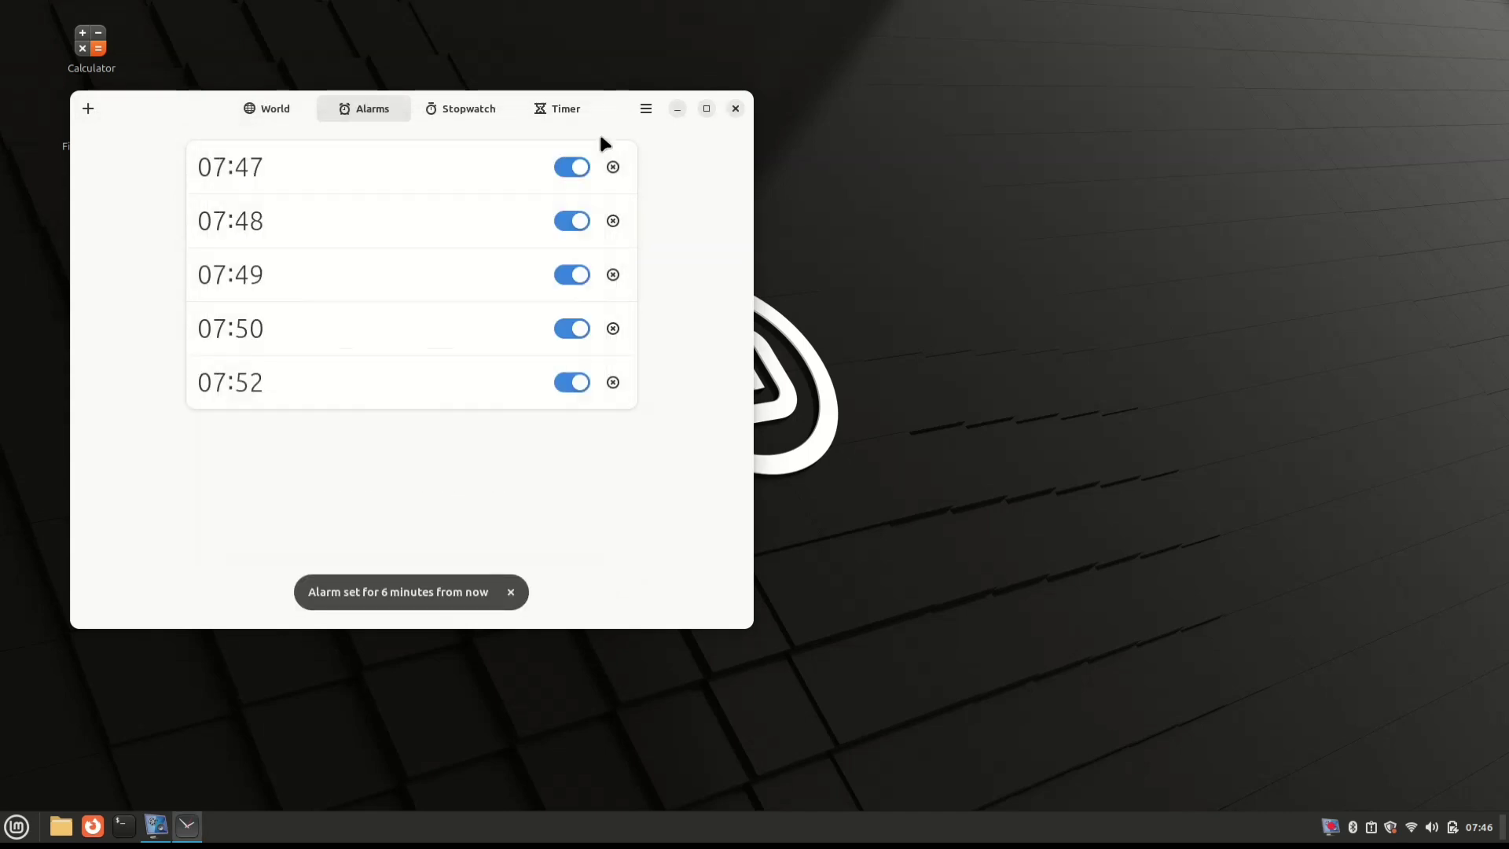
click(88, 109)
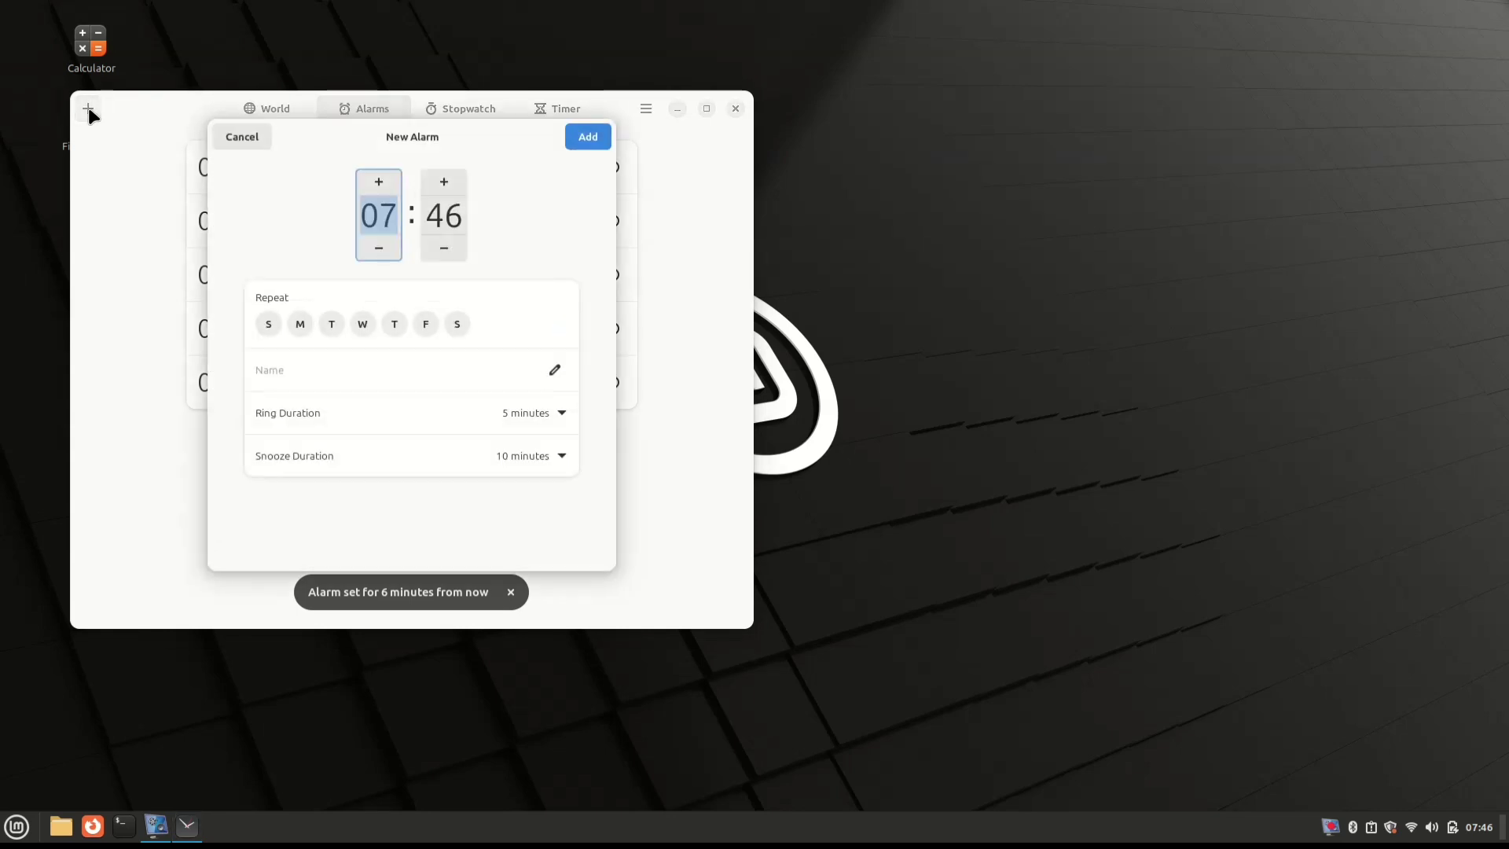
click(457, 178)
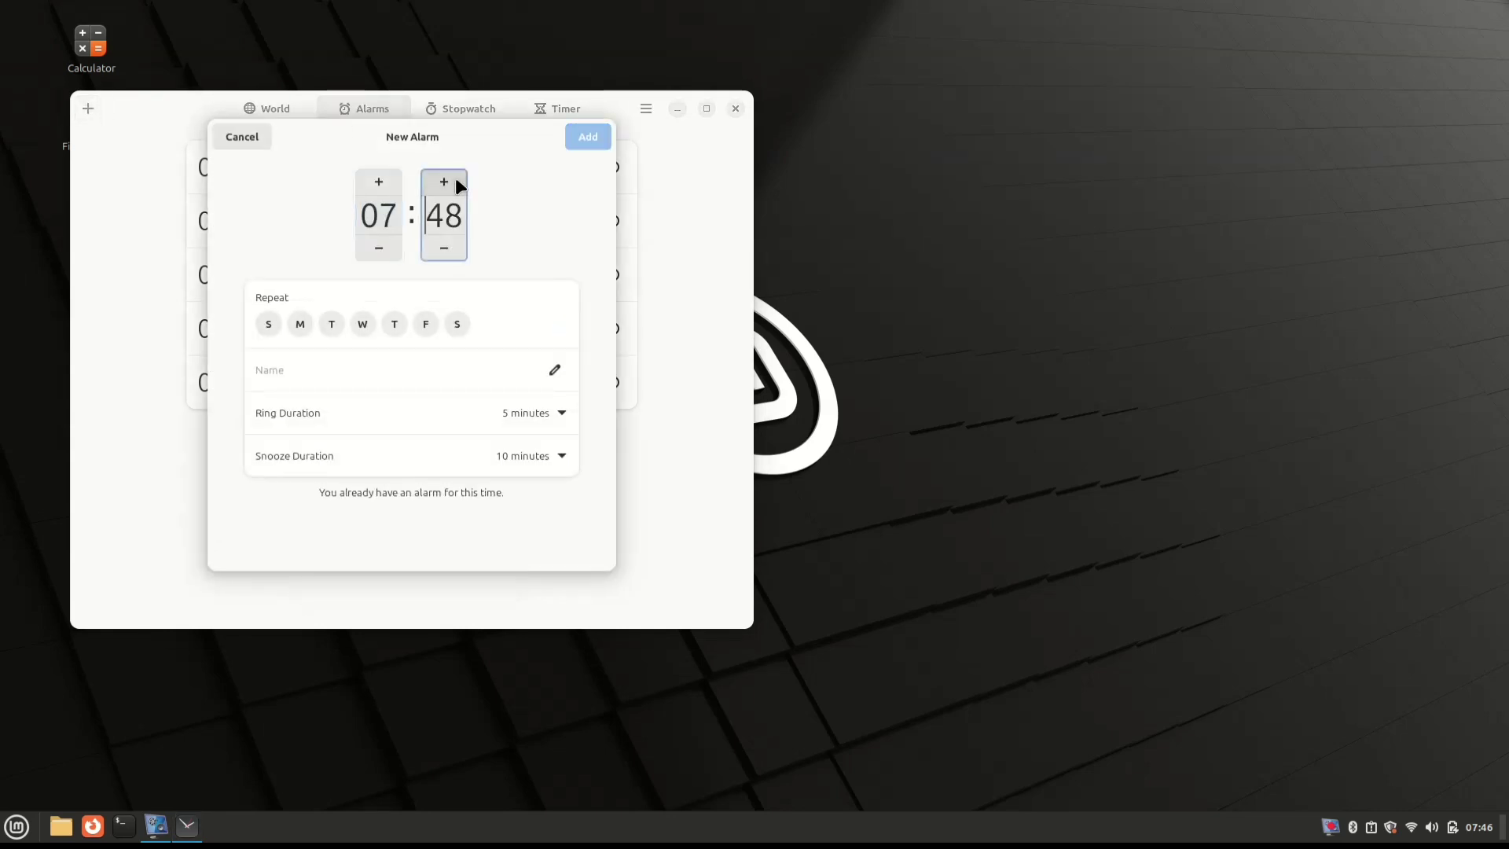
click(456, 179)
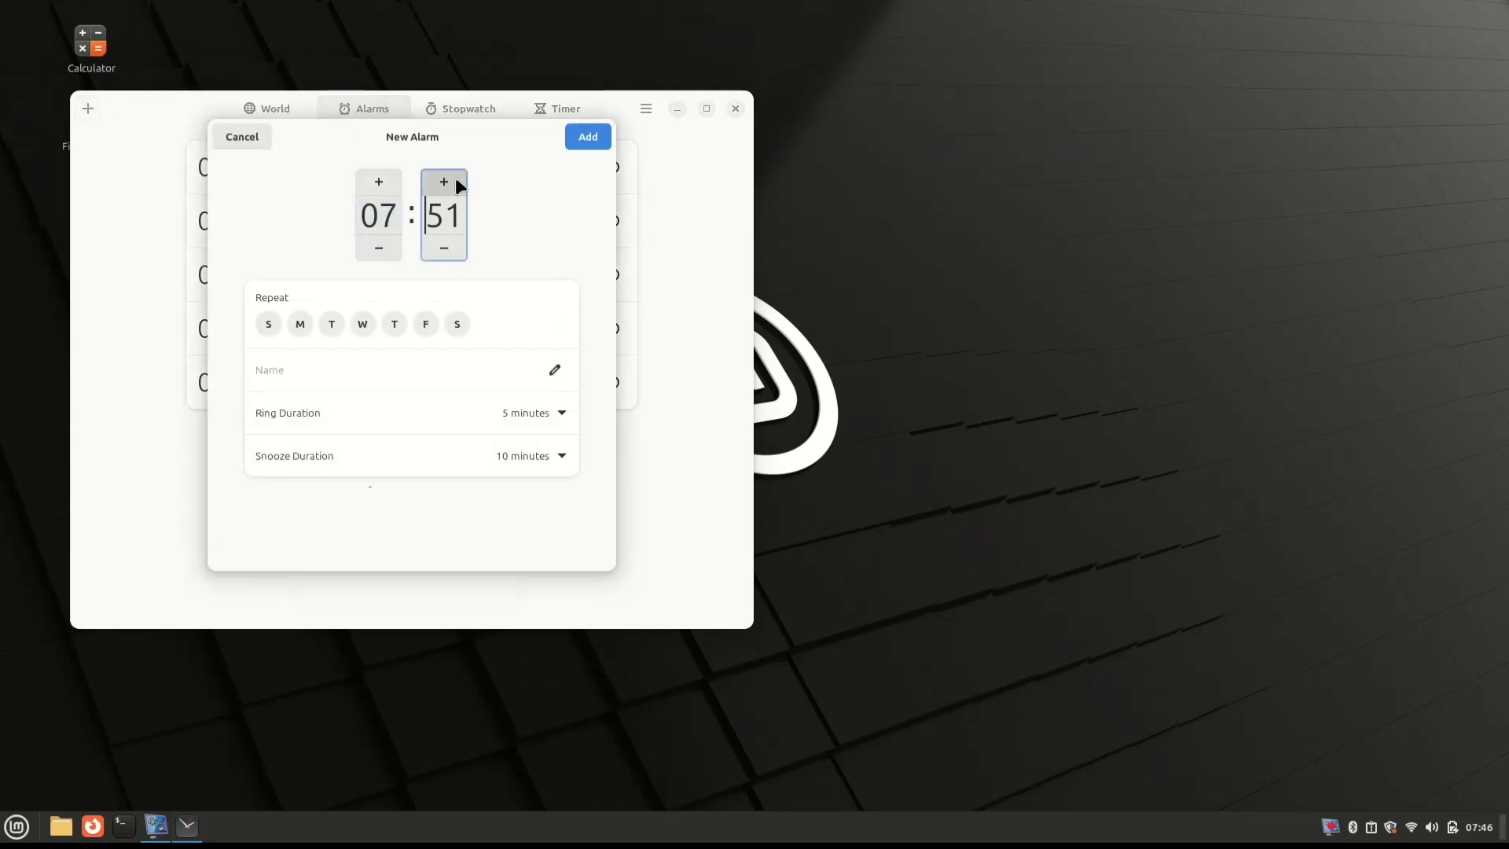
click(576, 145)
click(88, 109)
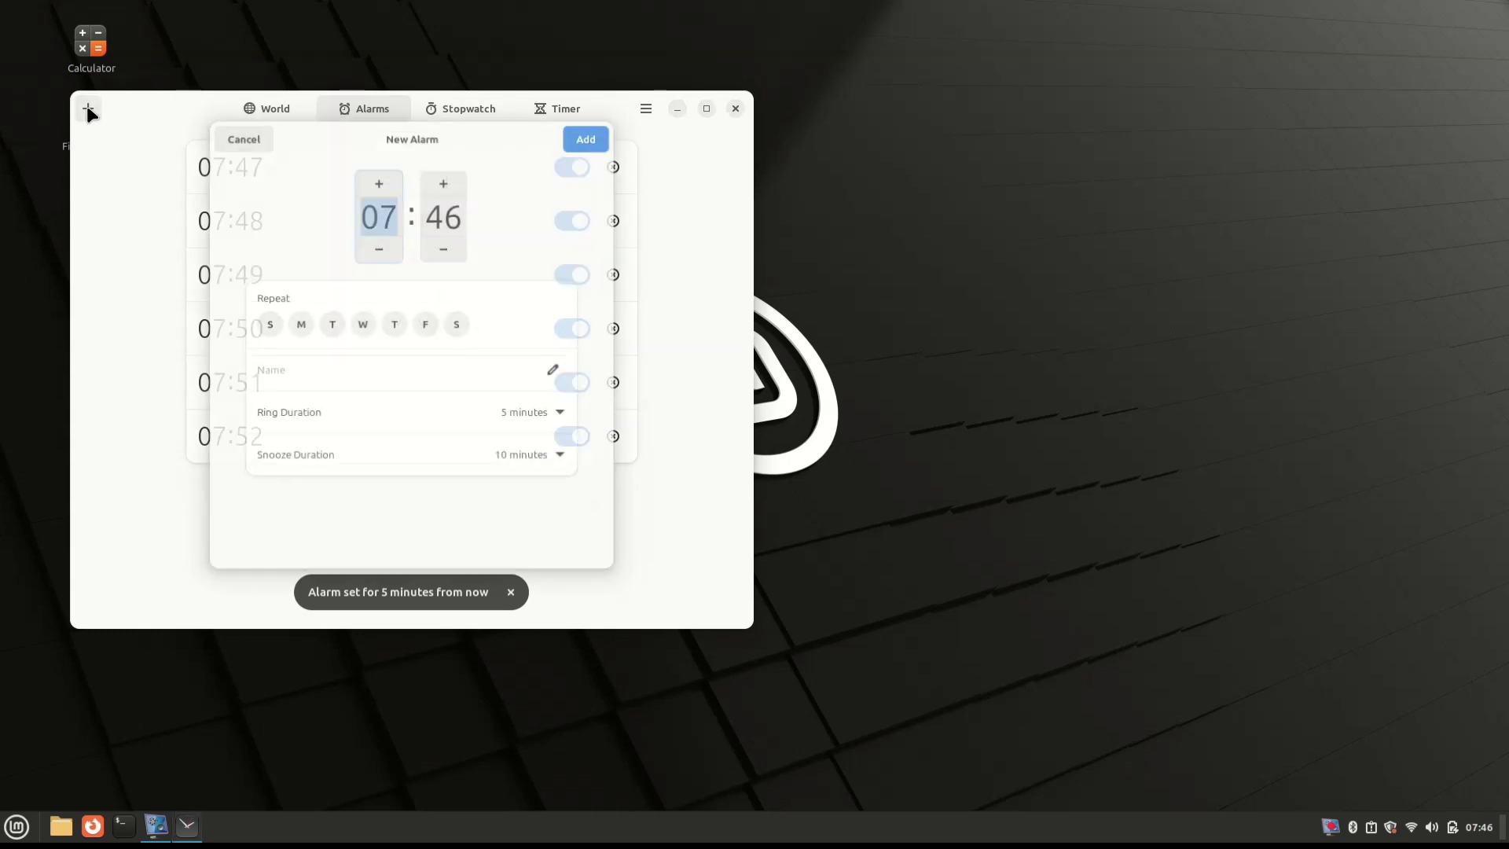
click(375, 177)
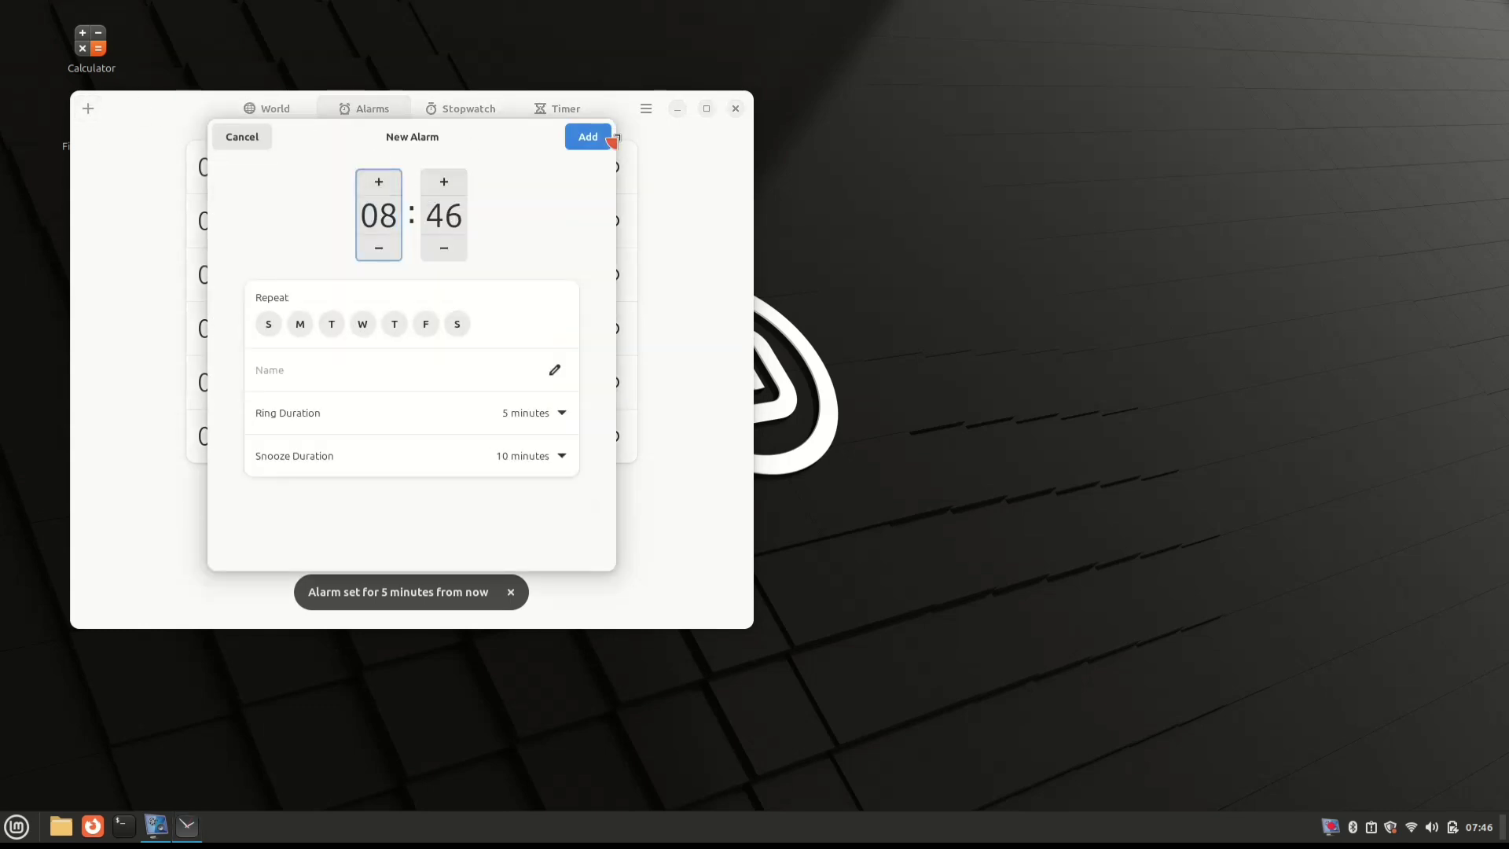
click(591, 139)
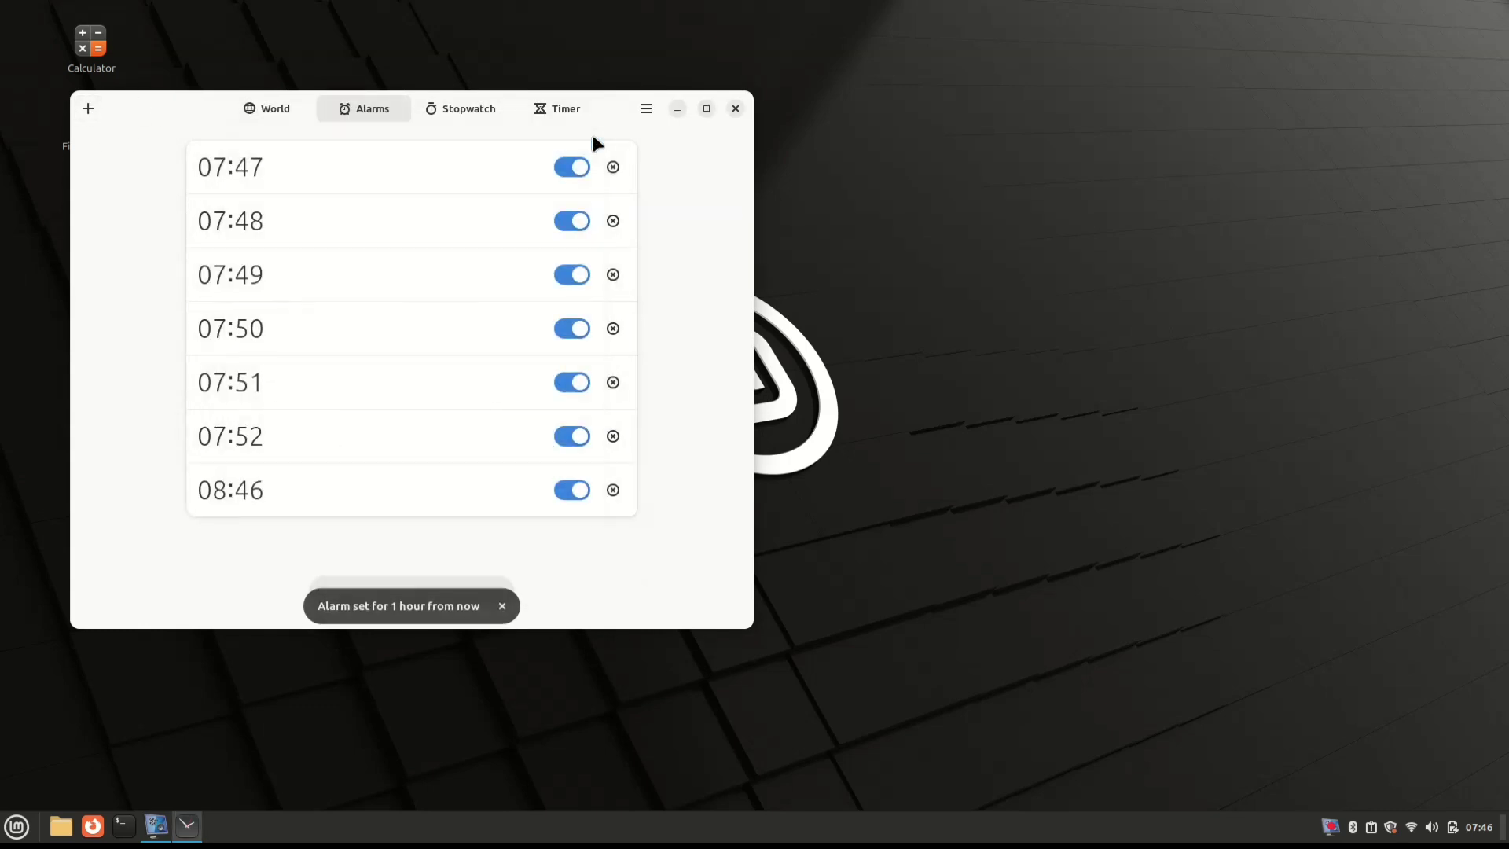
Step: Add alarms at 08:47 and 07:53
click(92, 97)
click(375, 181)
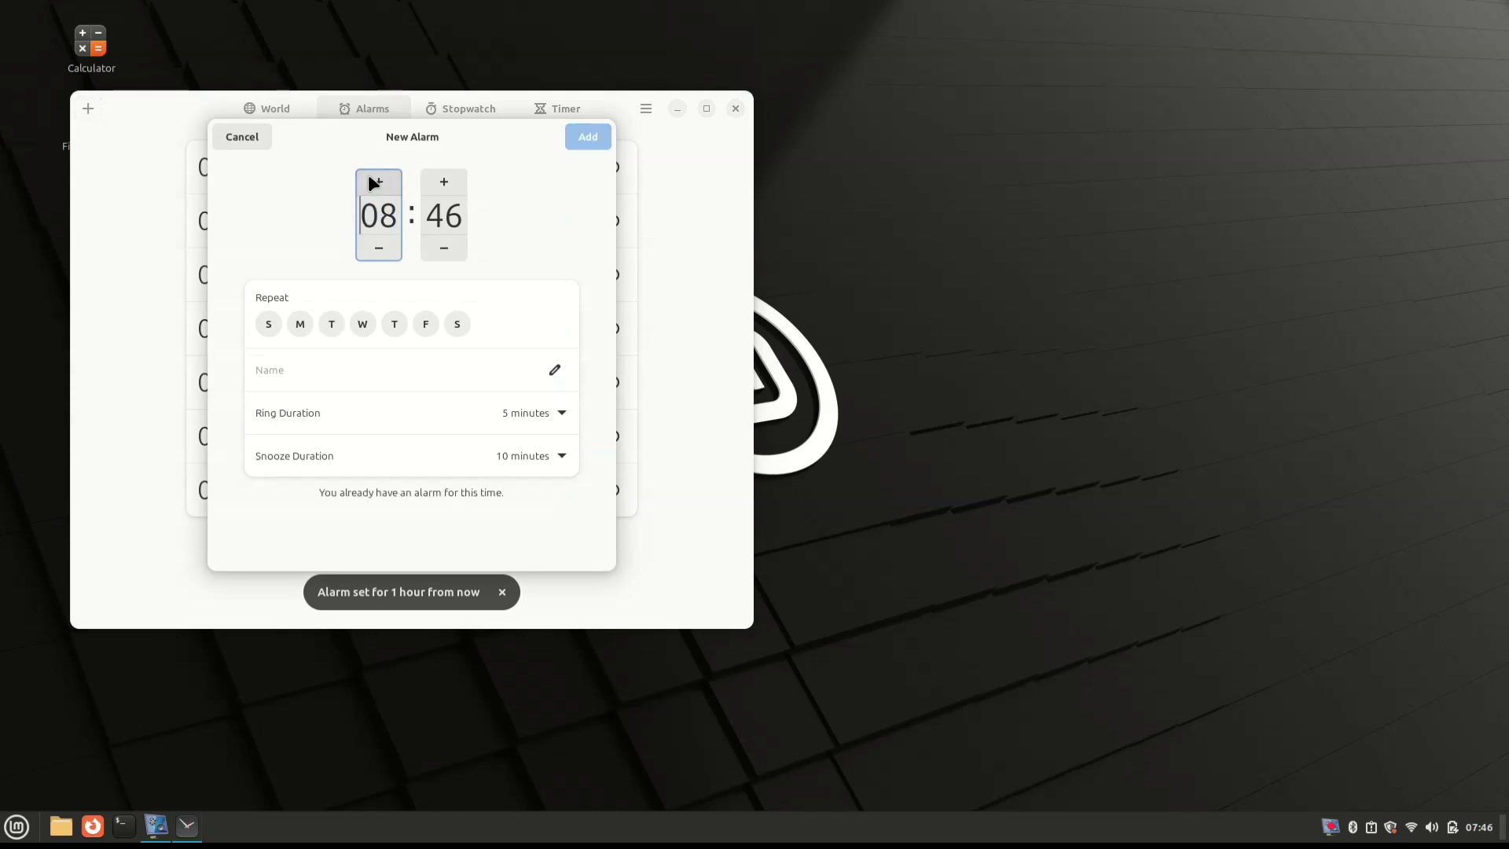
click(444, 182)
click(582, 138)
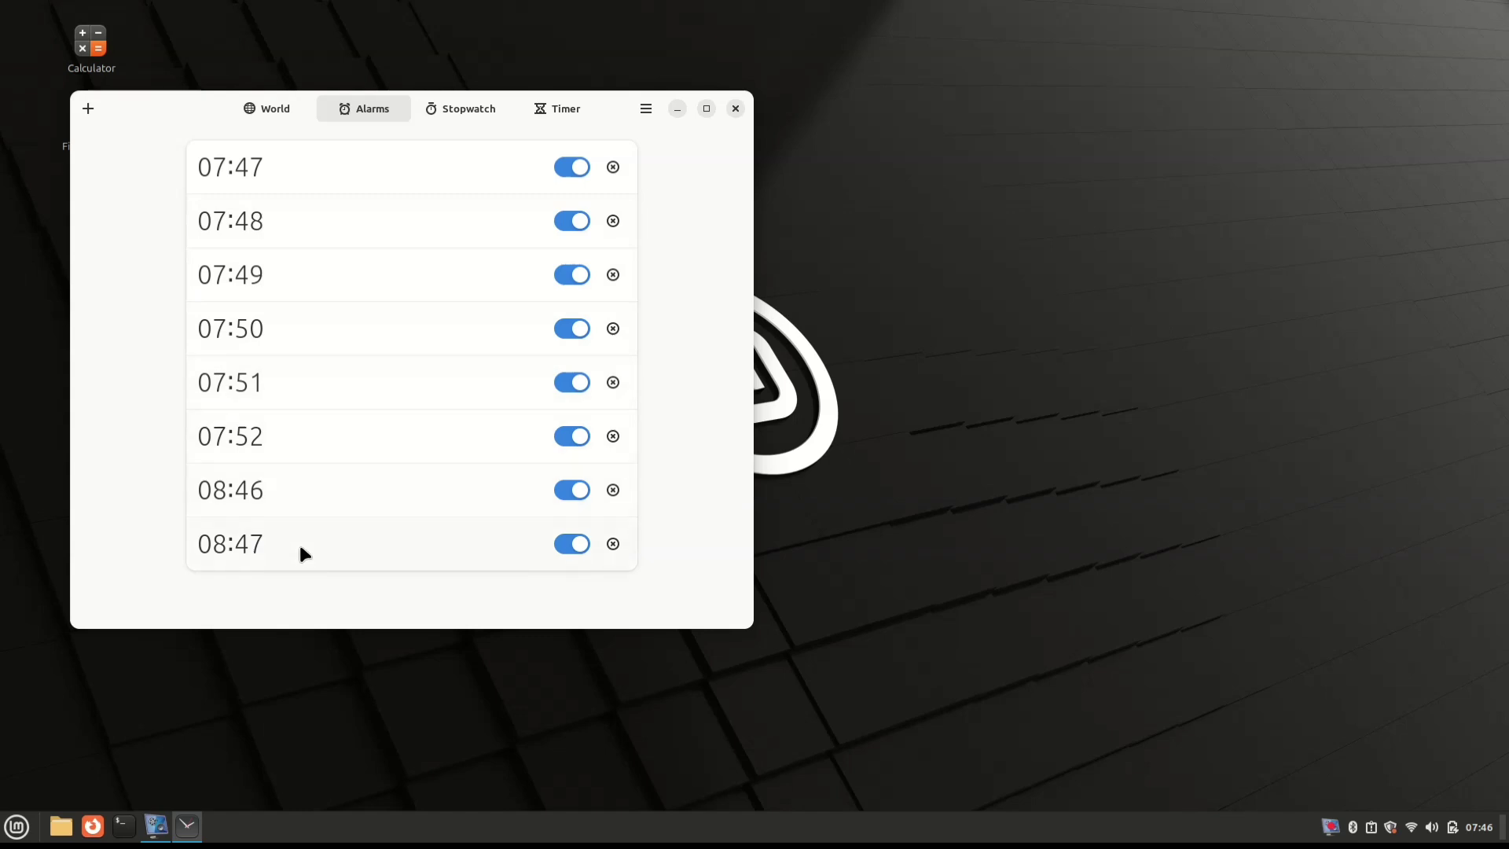
click(88, 109)
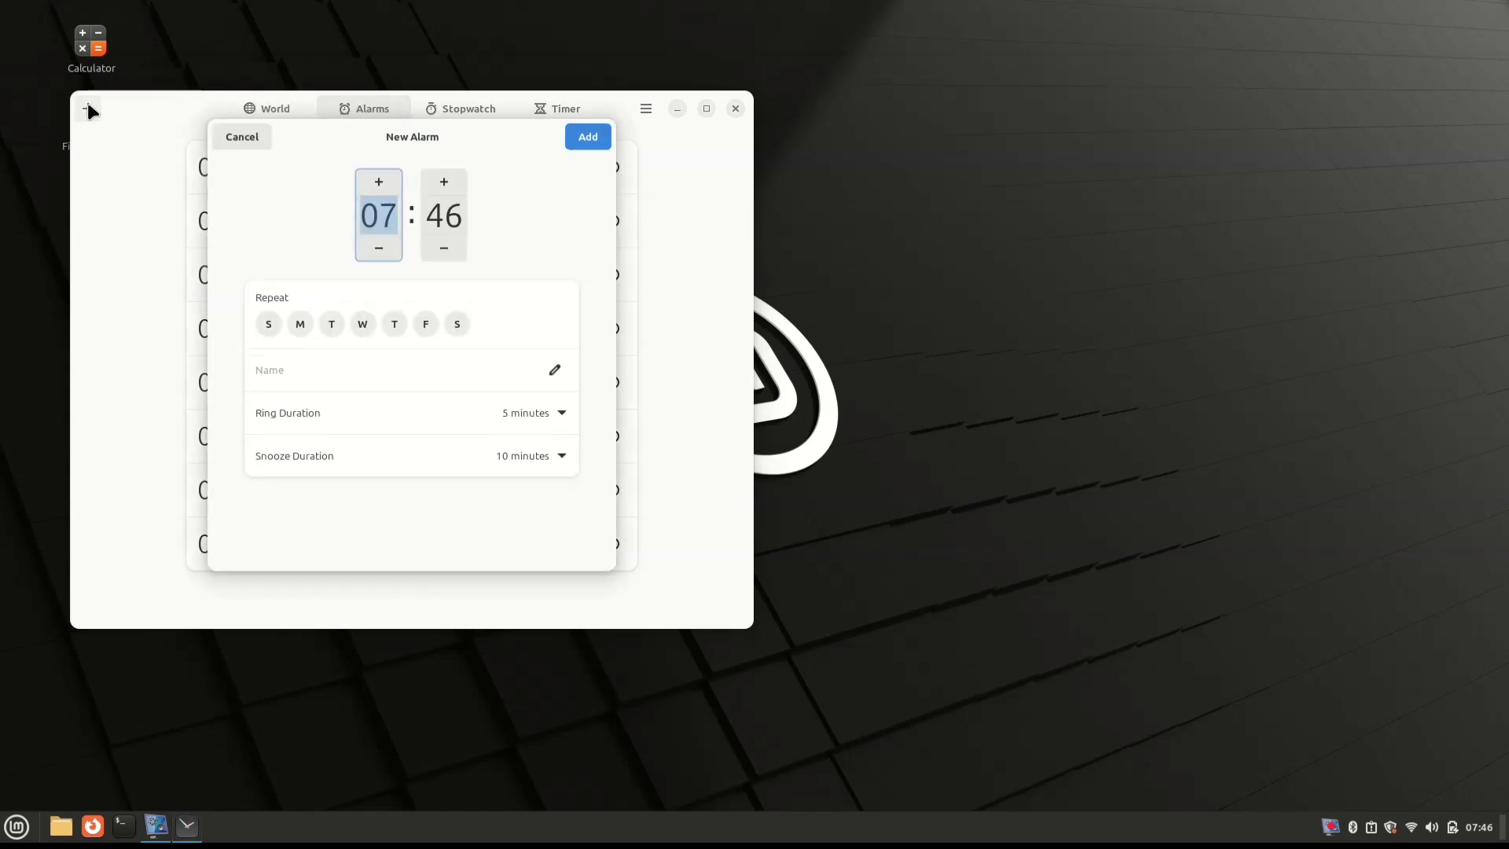
click(442, 180)
click(442, 180)
click(442, 179)
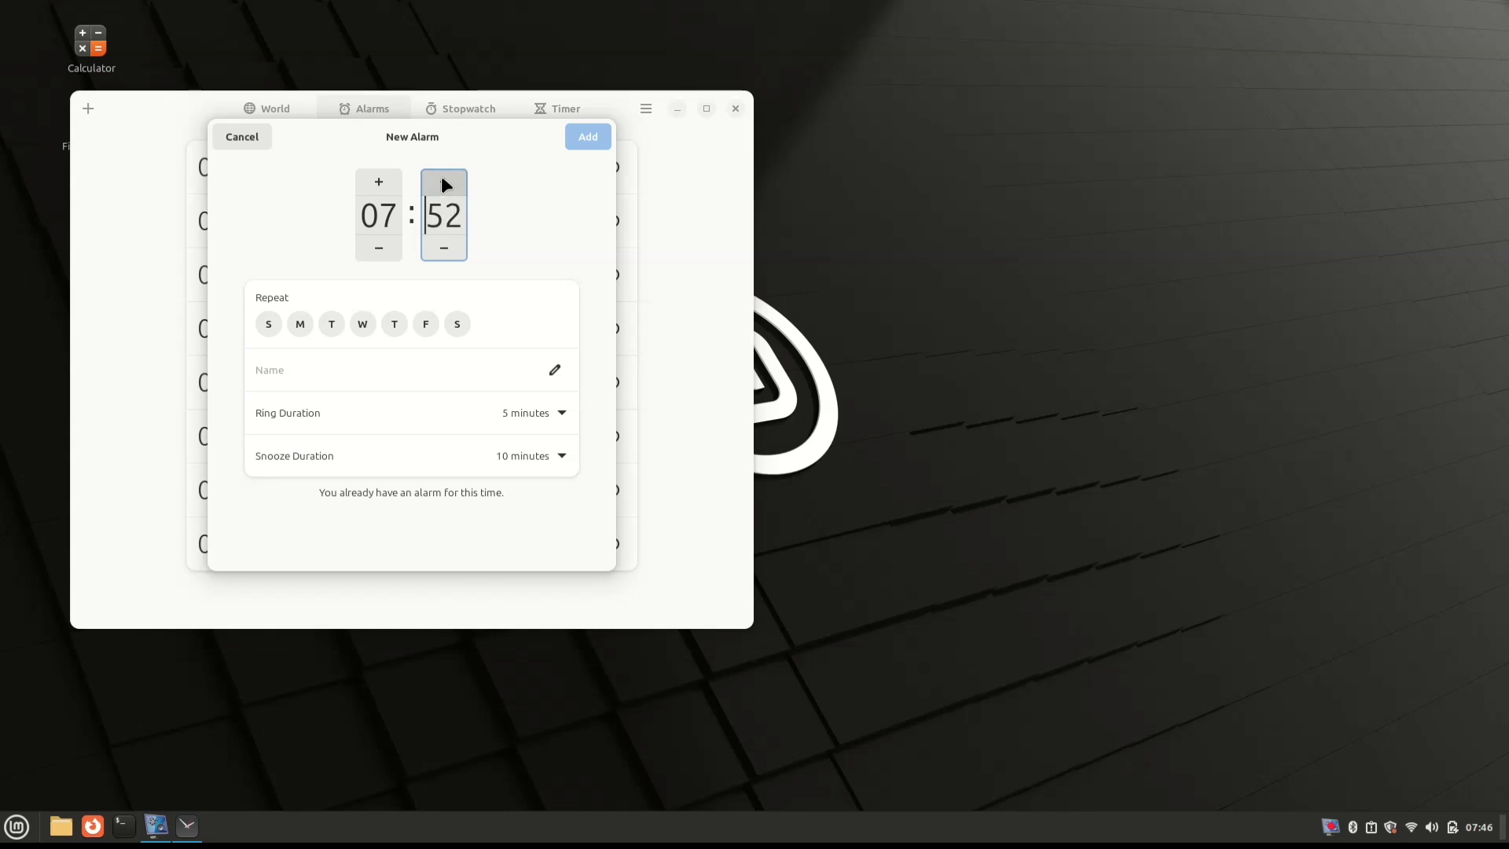
click(442, 180)
click(586, 138)
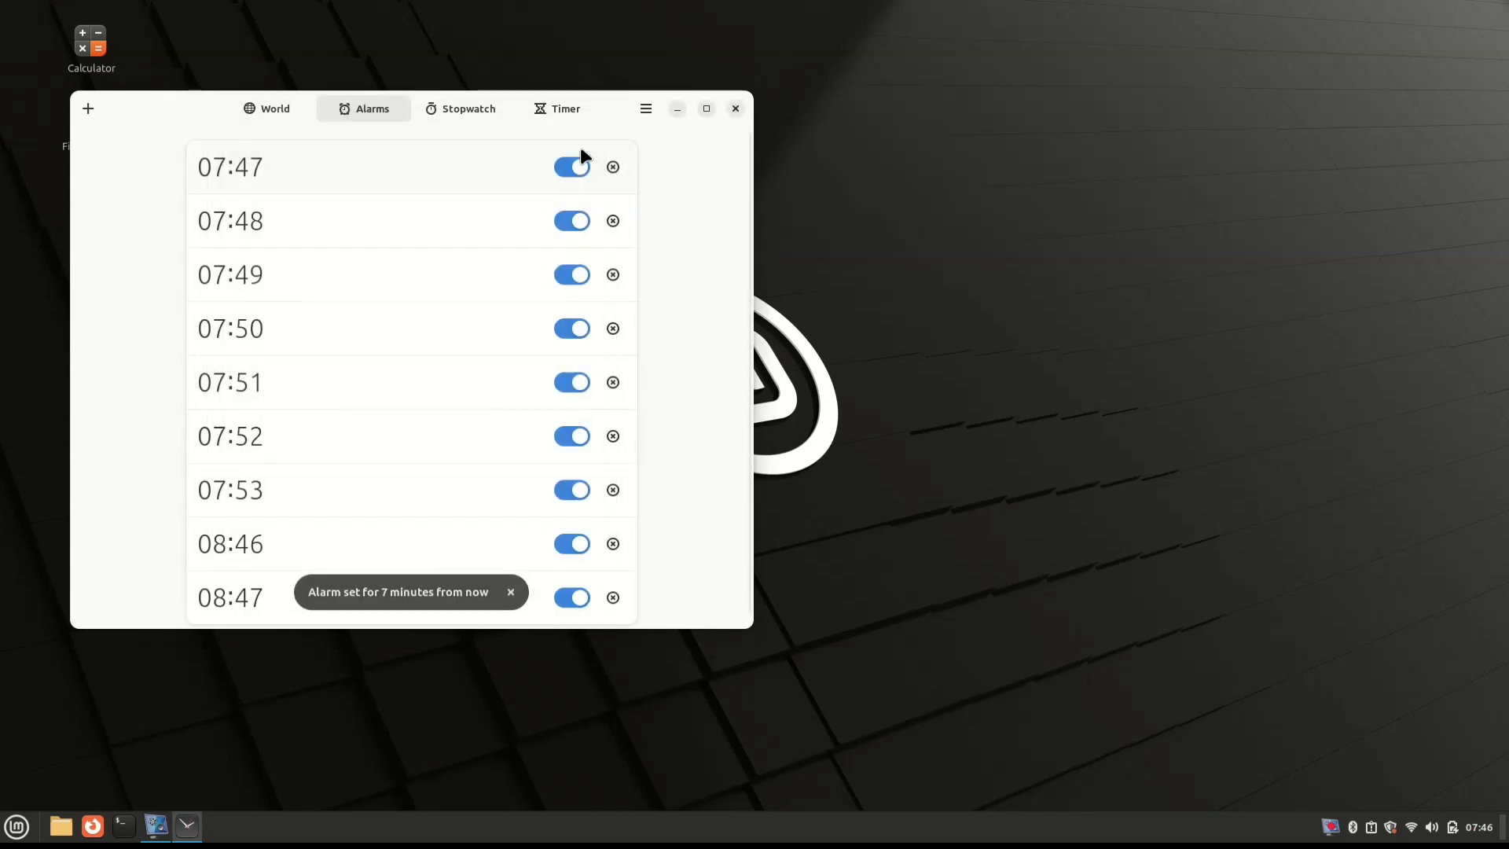
Step: Add one more alarm at 08:48
click(87, 111)
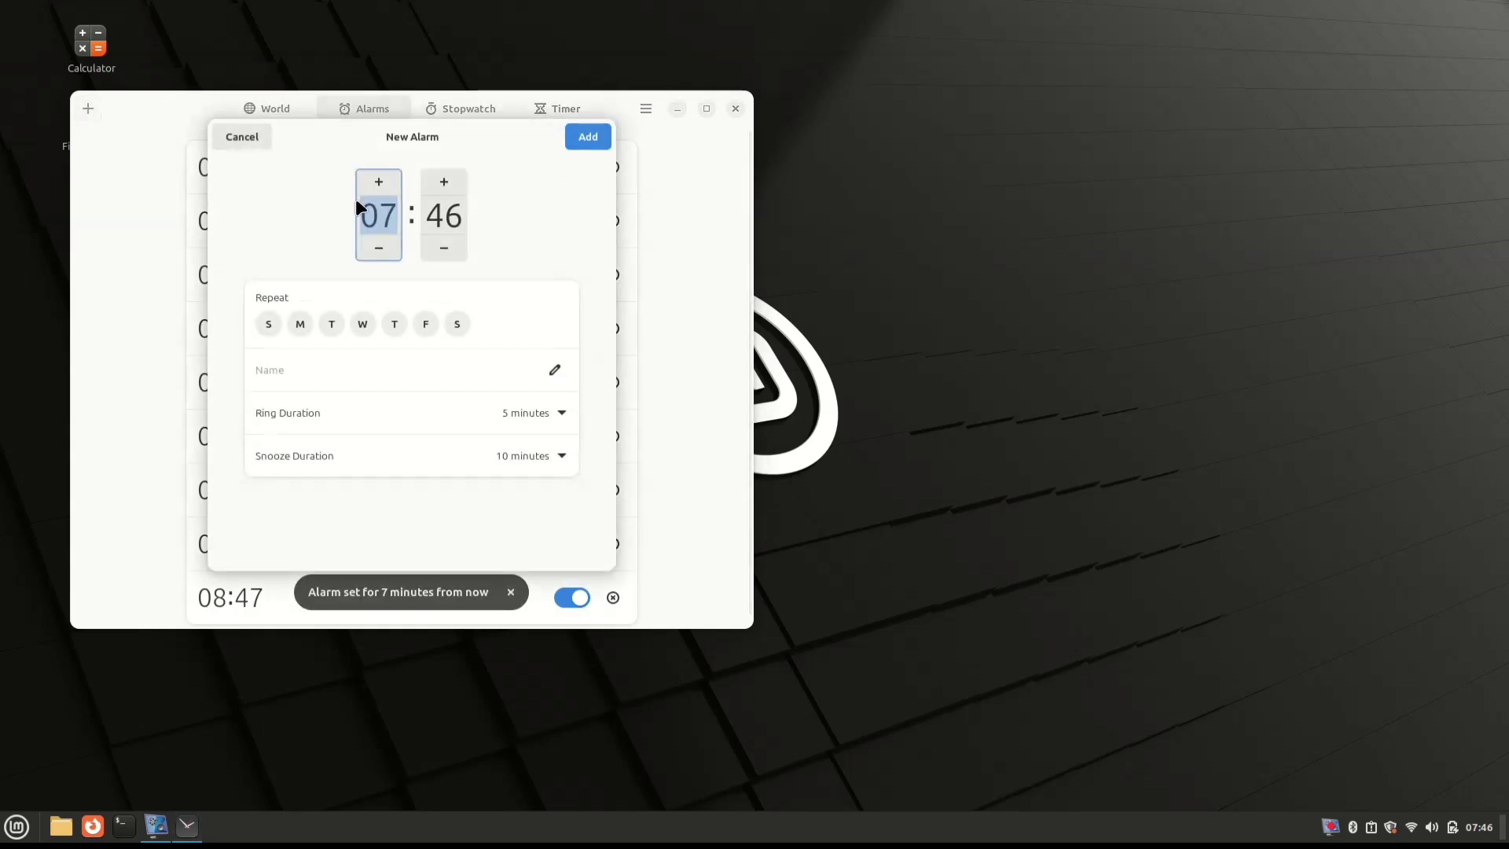
click(379, 182)
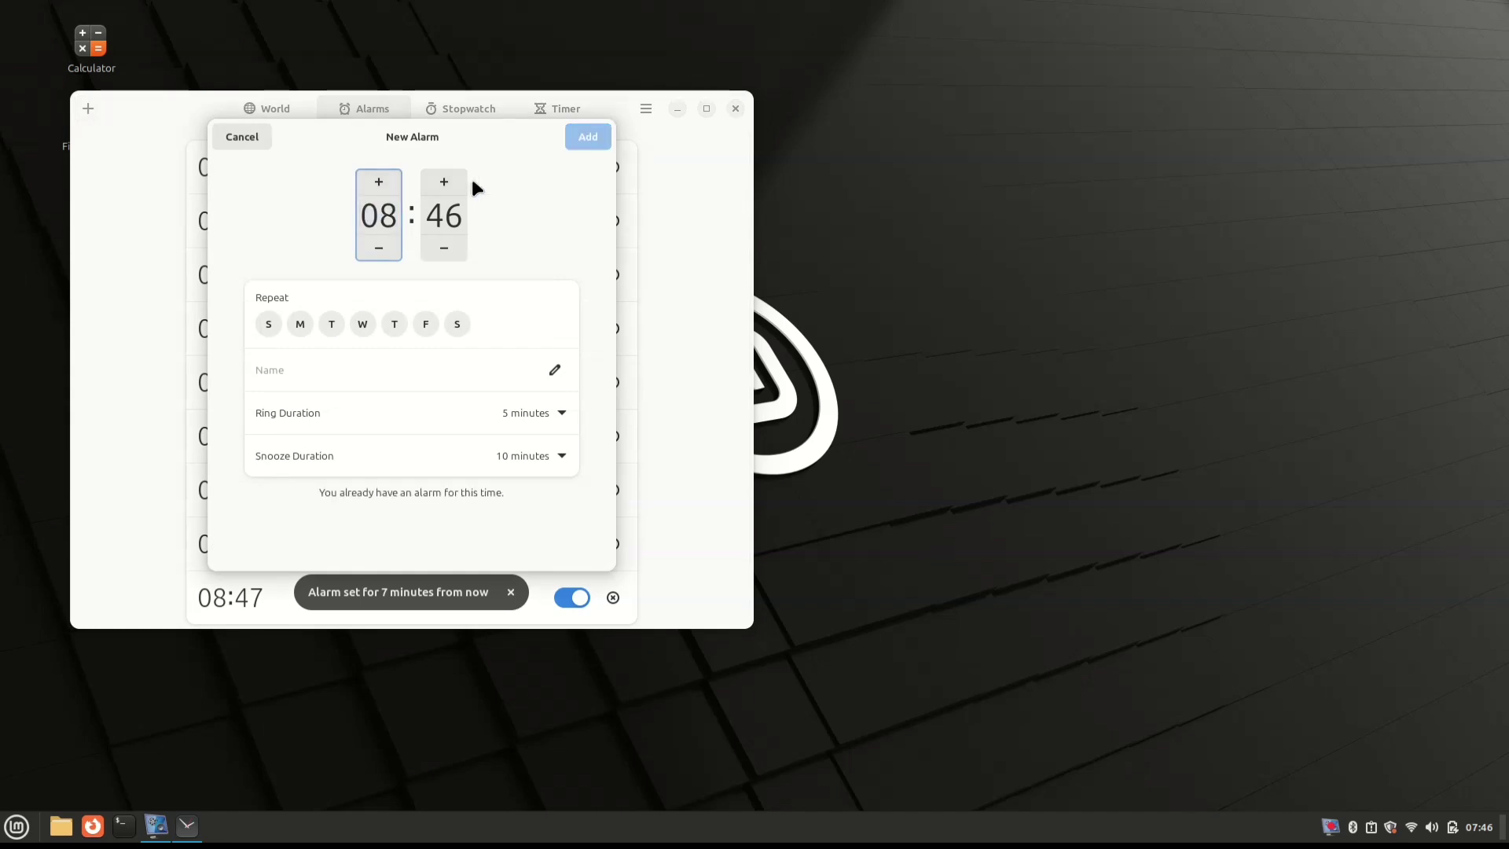
click(446, 181)
click(446, 182)
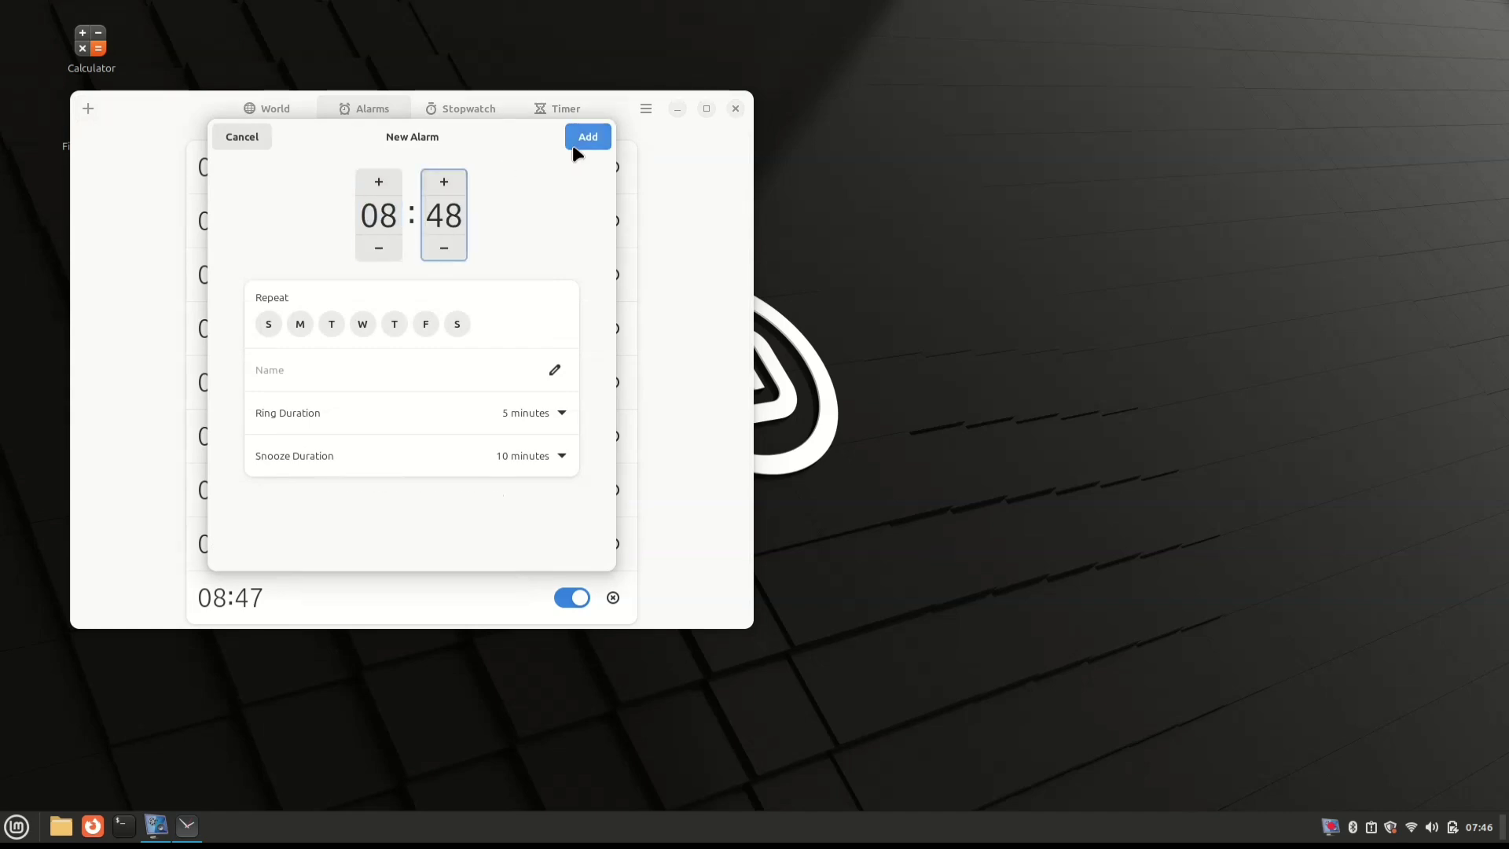
click(583, 144)
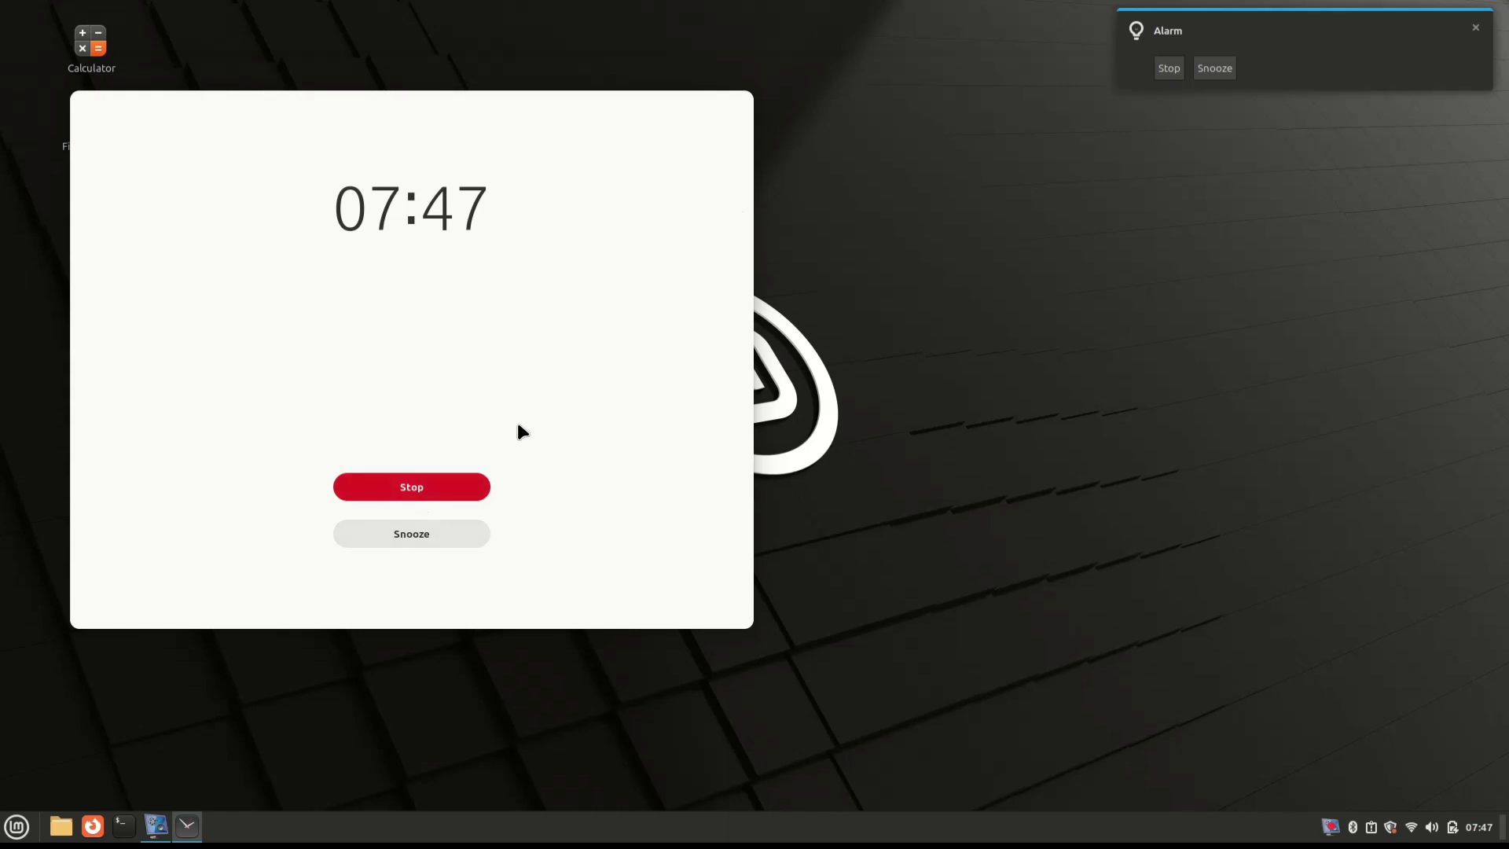
Step: Hit Stop on the ringing 07:47 alarm so it turns off
click(417, 491)
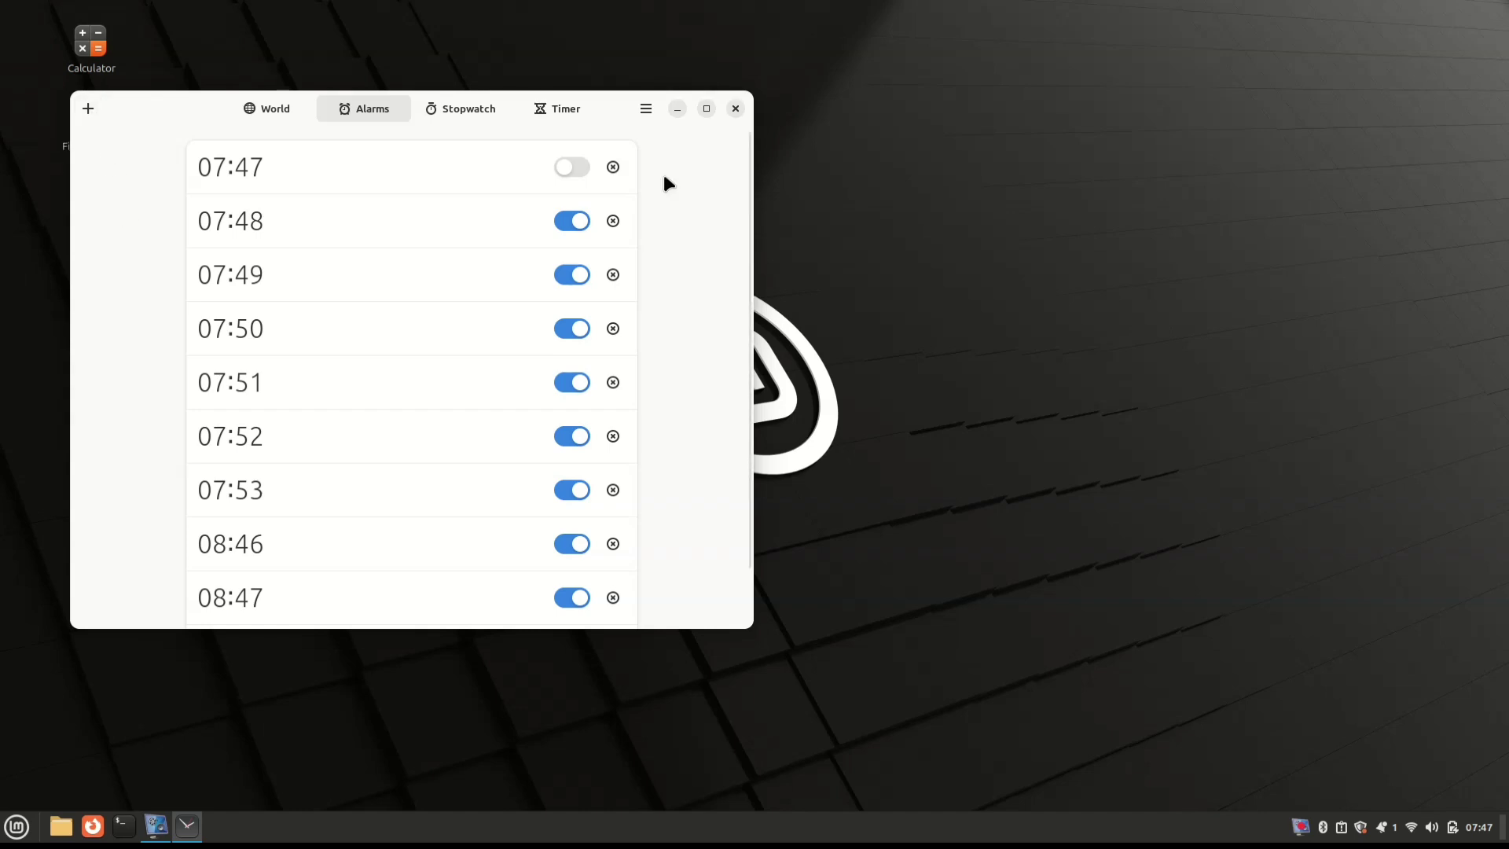
Step: Remove all alarms one by one from the top of the list until it is empty
click(613, 167)
click(613, 167)
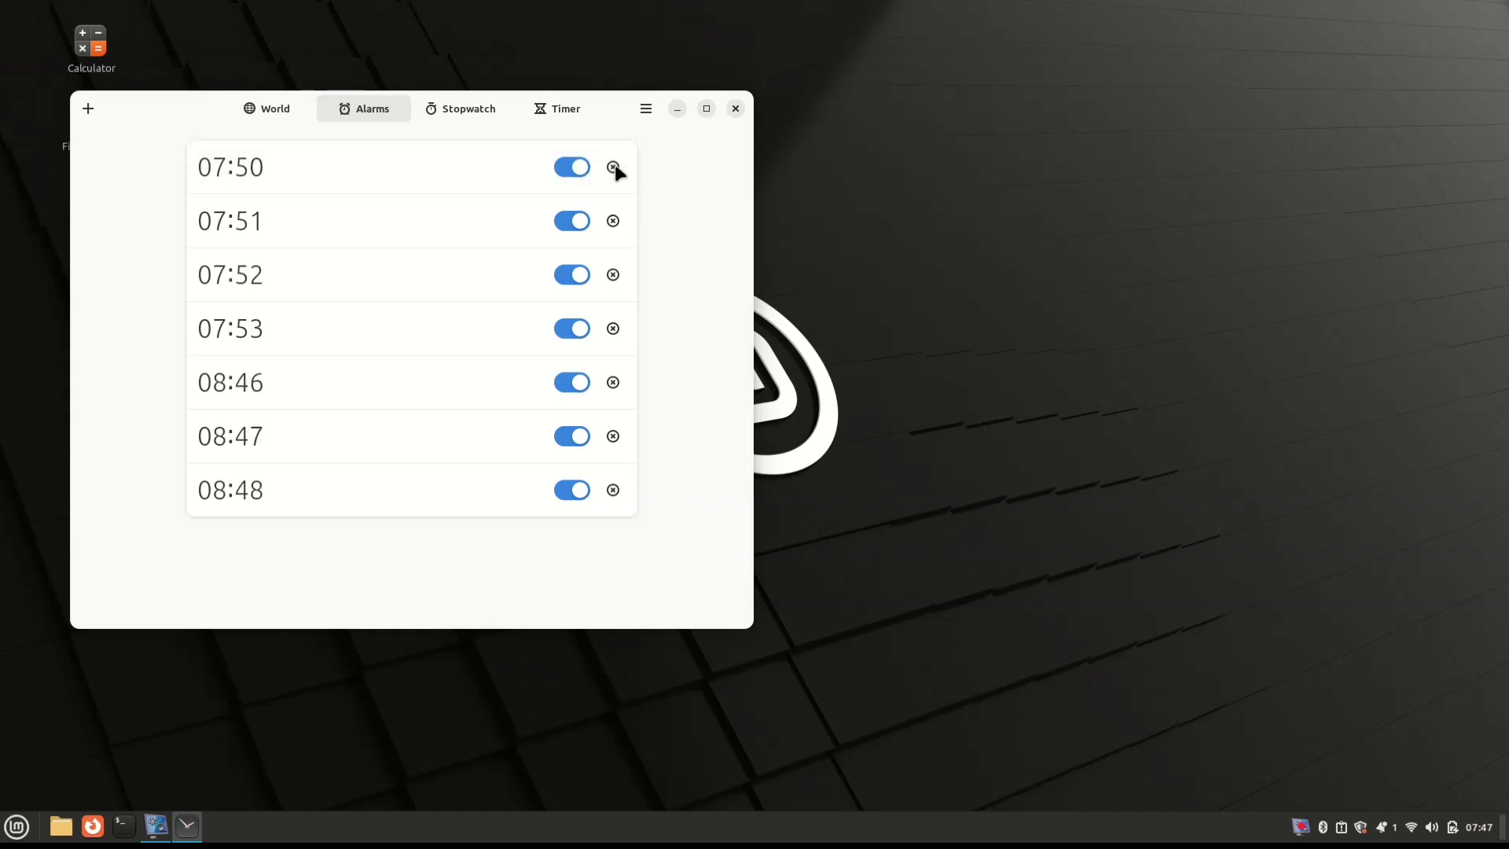
click(613, 167)
click(613, 167)
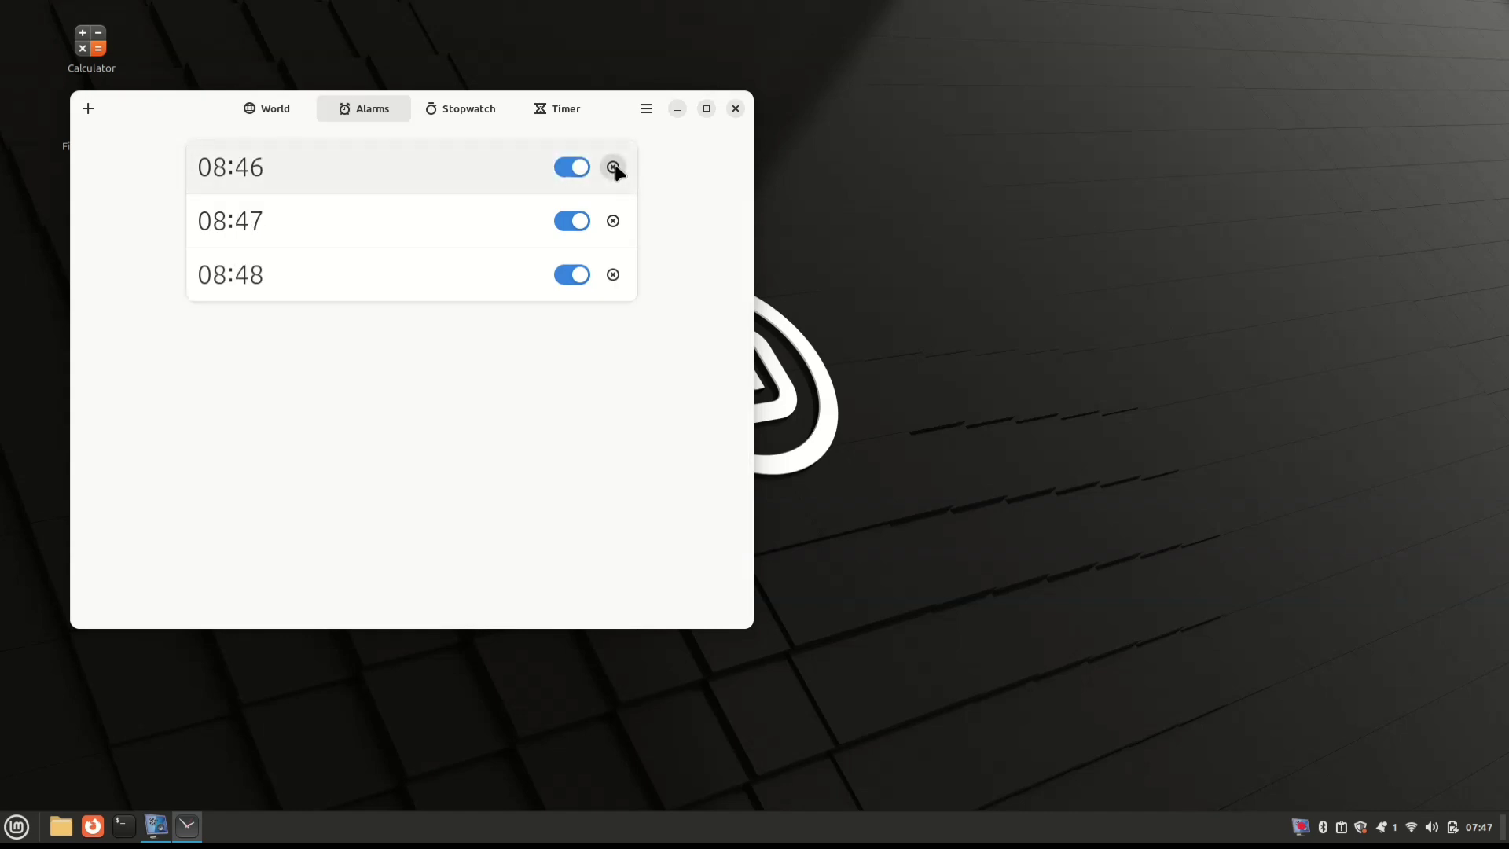
click(613, 167)
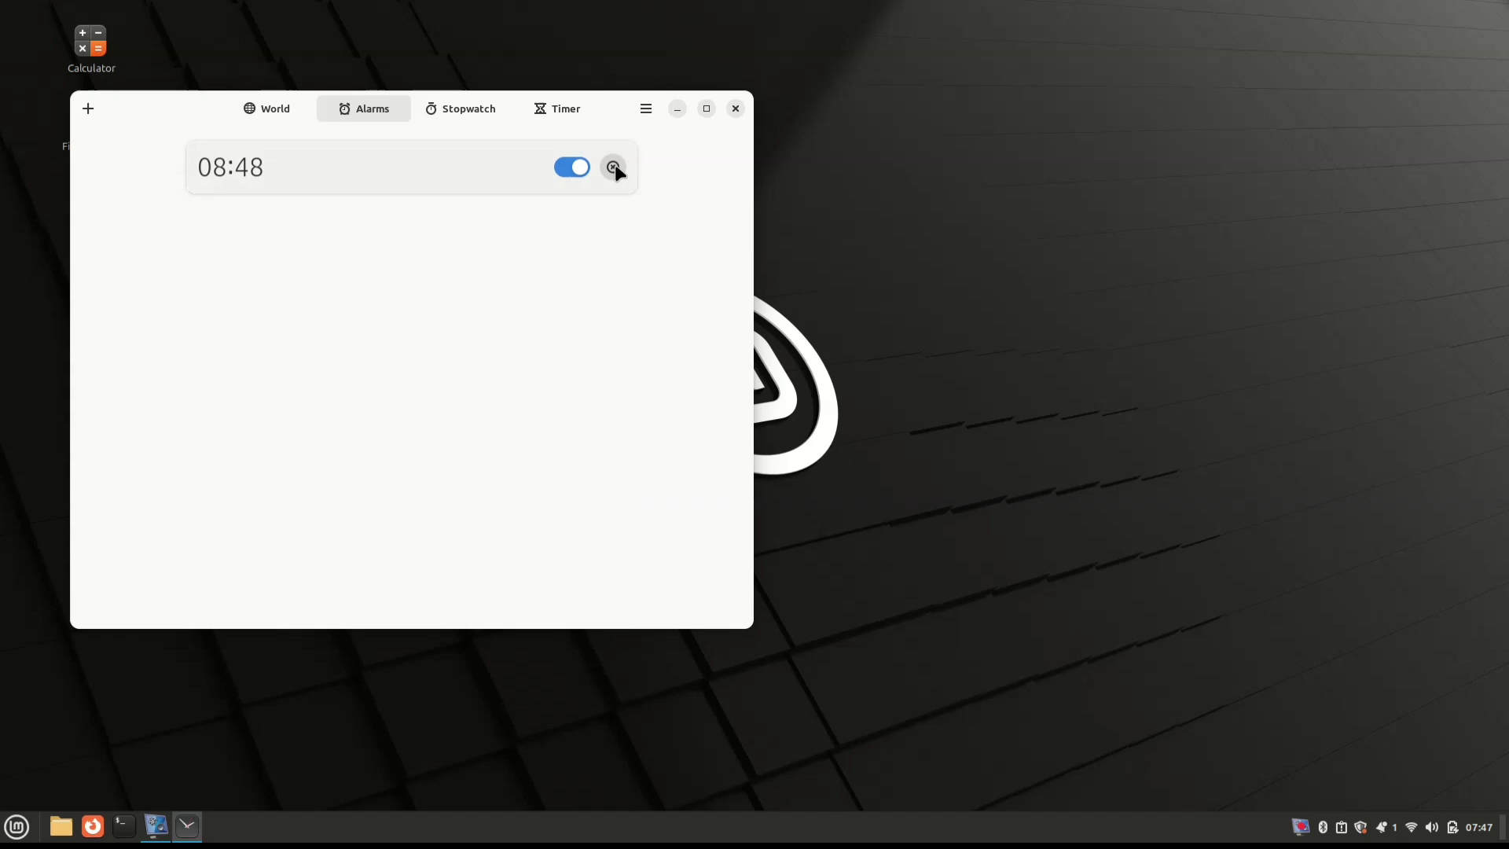
click(736, 109)
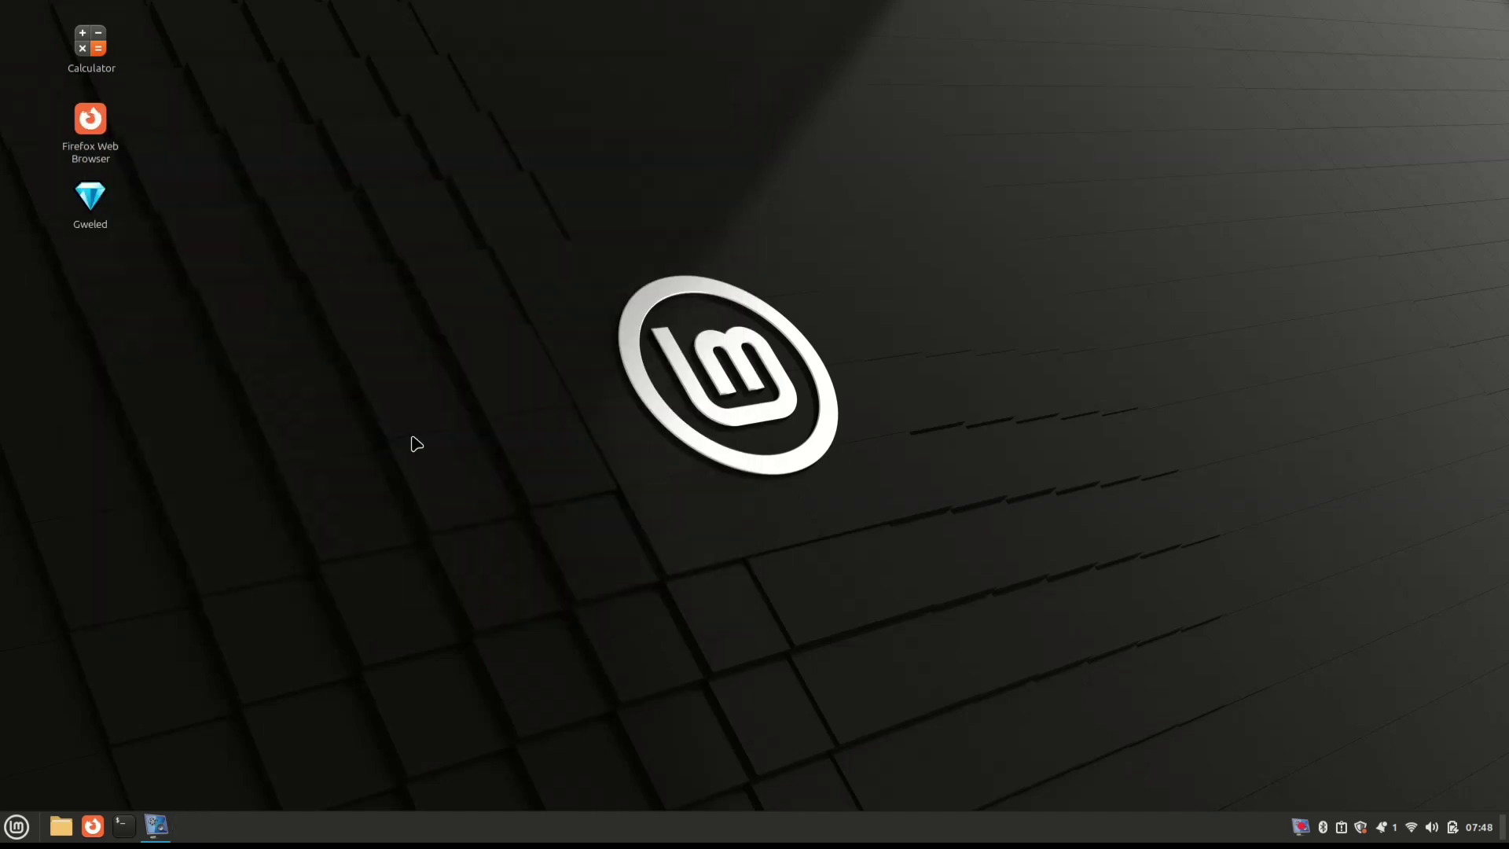